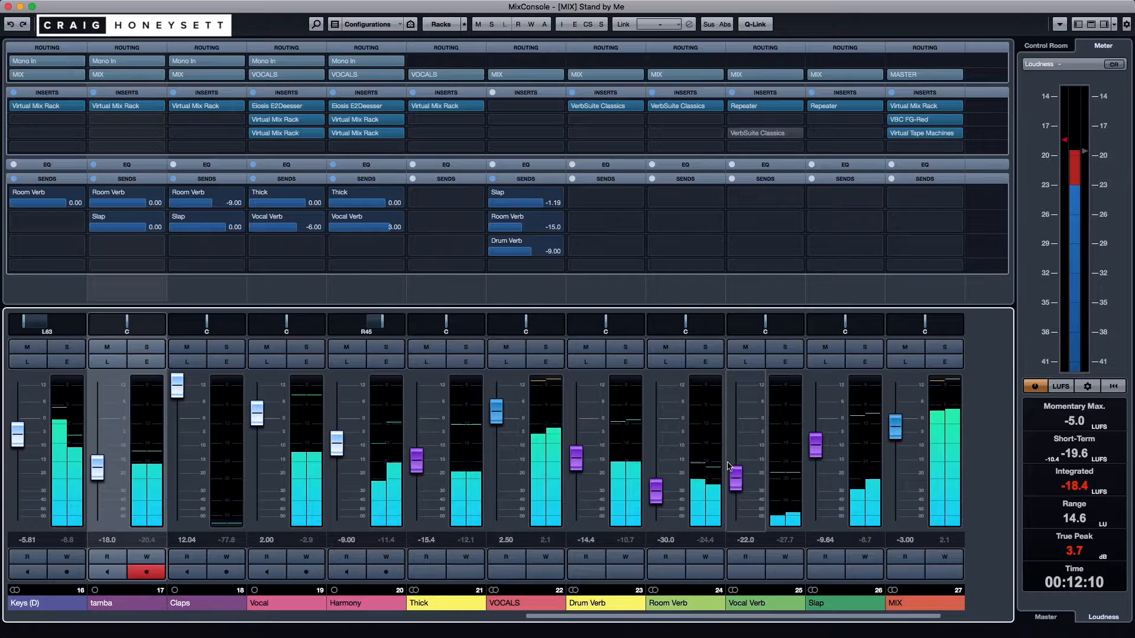
Bypass the inserts, equalizers and sends on all mixer channels.
scroll(703, 471, right, 3)
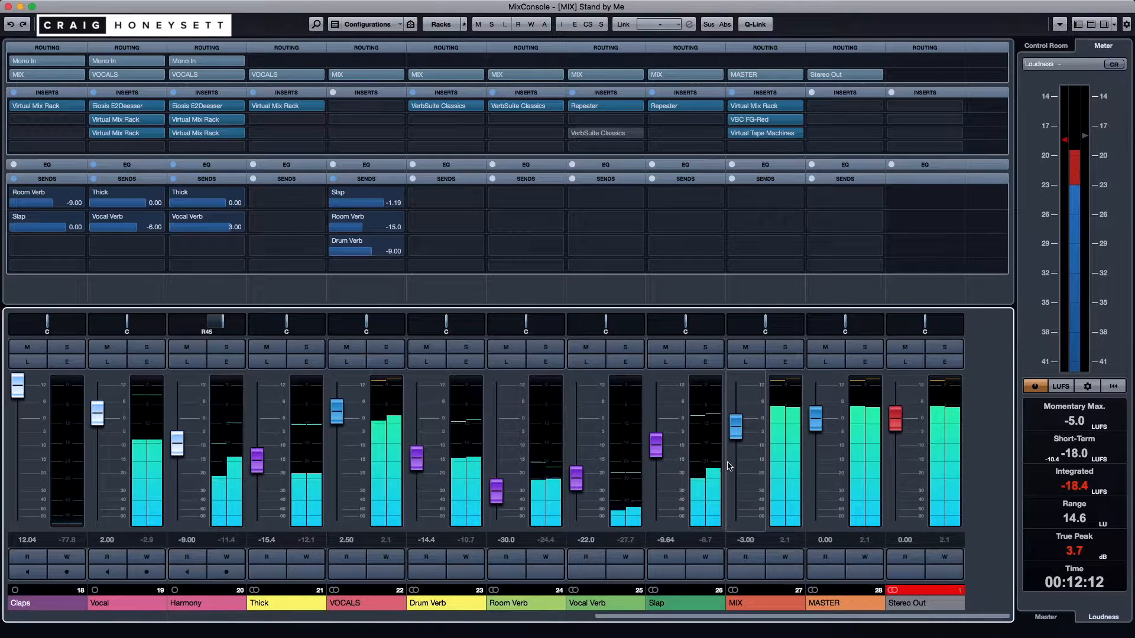
scroll(727, 466, left, 1)
scroll(729, 466, left, 9)
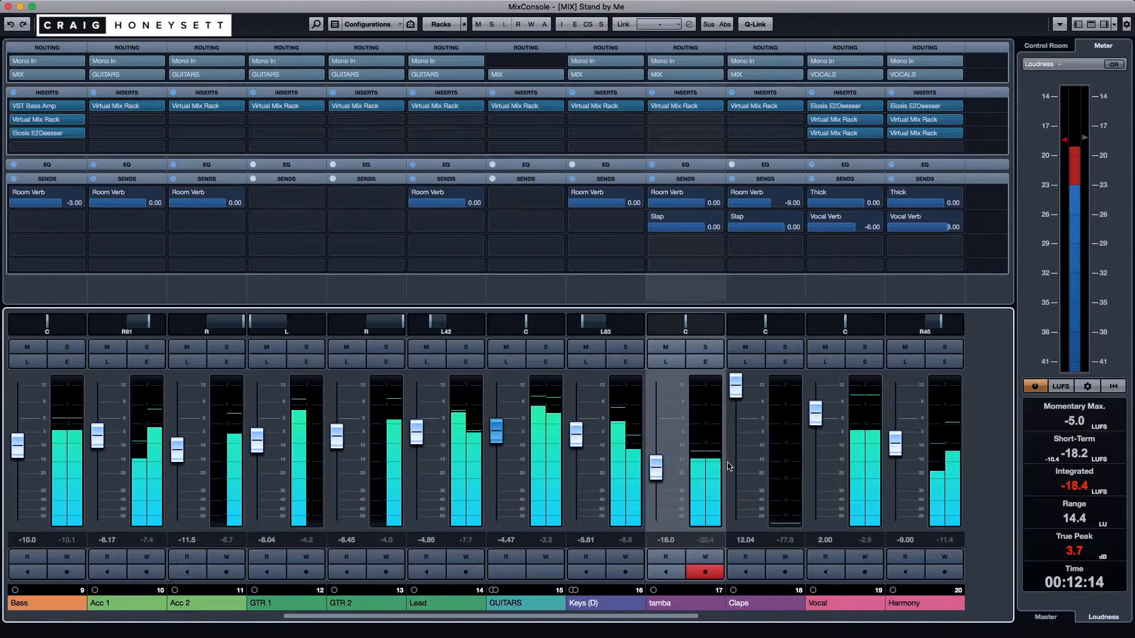
scroll(729, 466, left, 4)
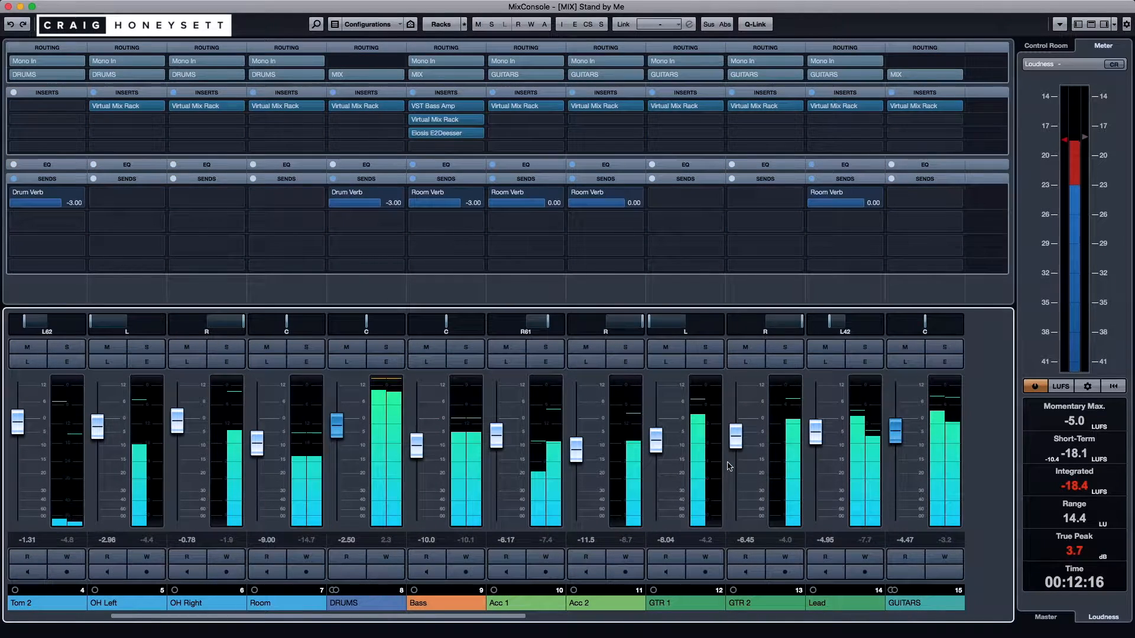
scroll(729, 466, left, 3)
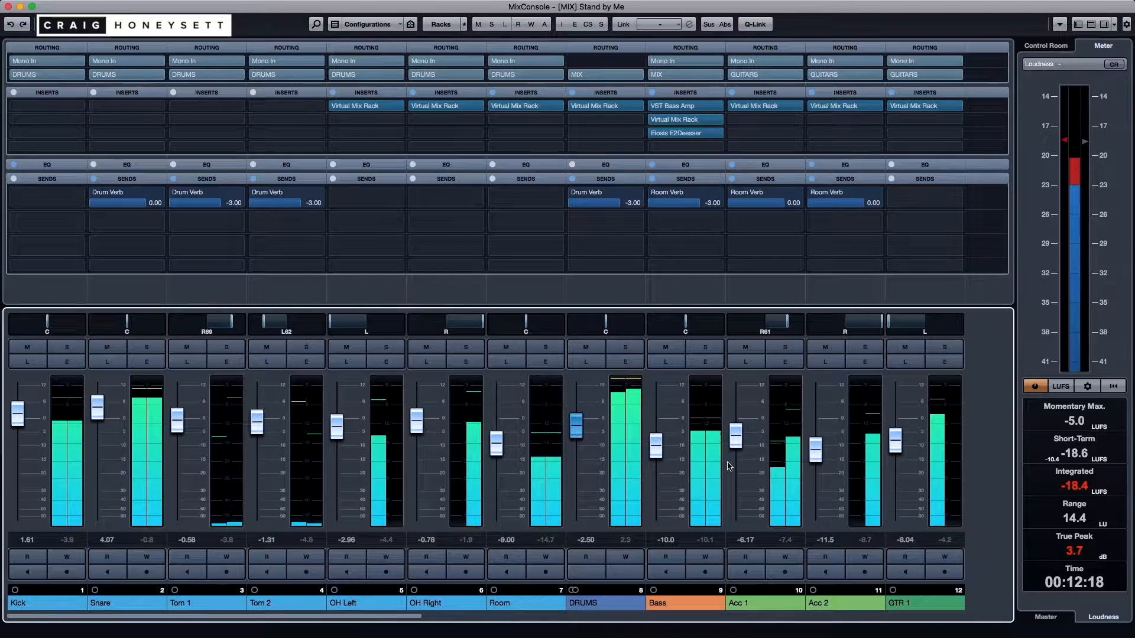
scroll(729, 466, right, 8)
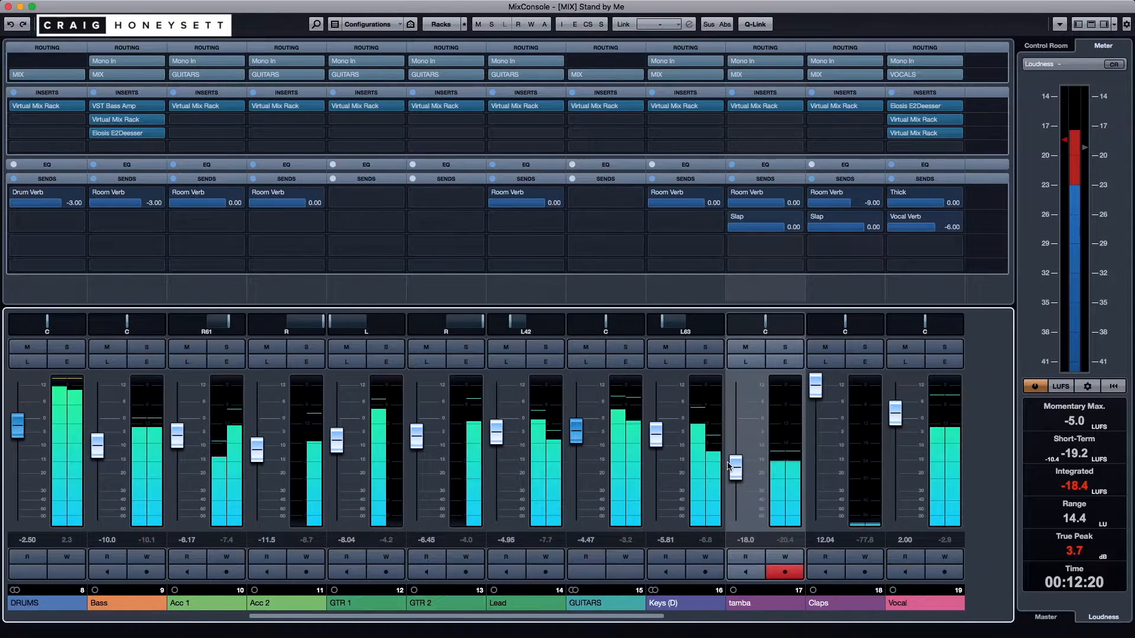
click(562, 25)
click(574, 25)
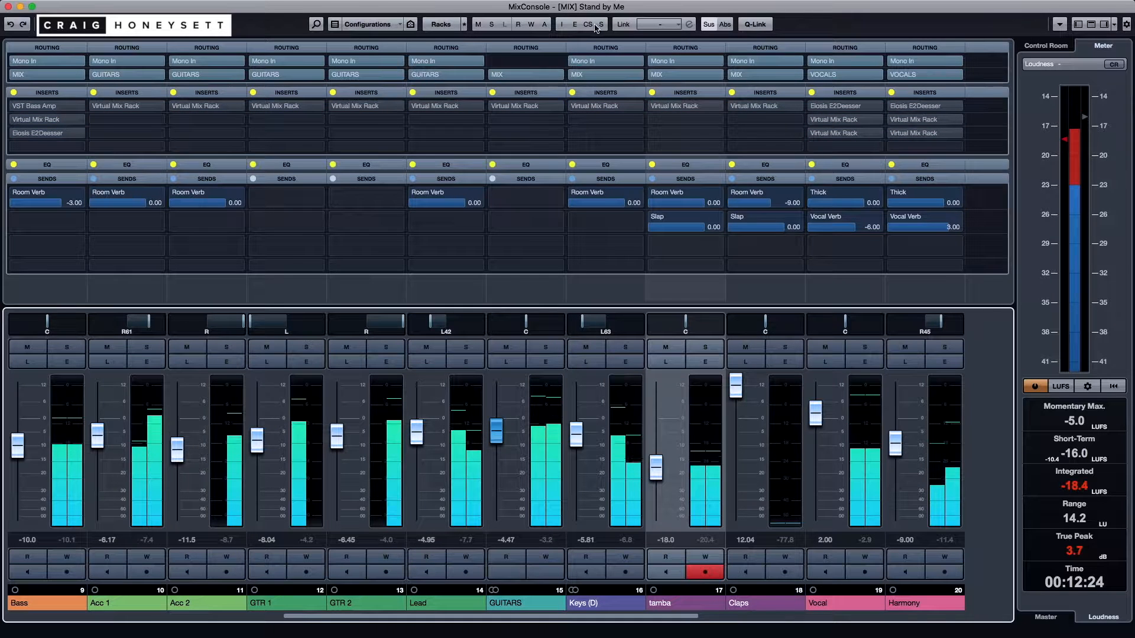
click(601, 24)
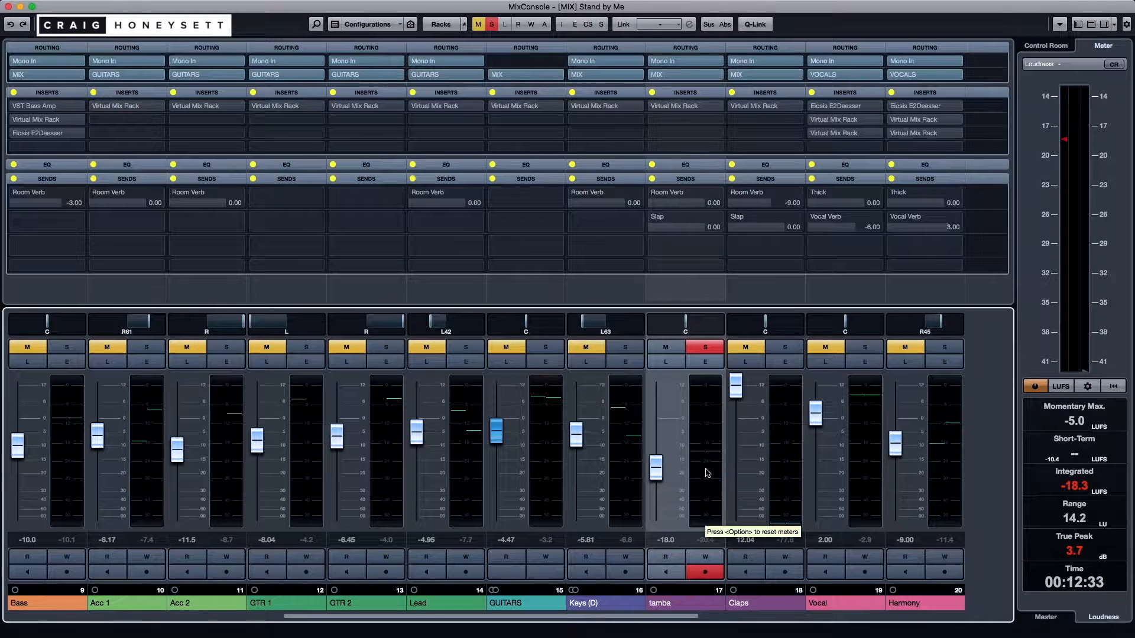
Activate the tamba channel's equalizer and compare its sound with band 2 and with the whole equalizer bypassed.
click(705, 362)
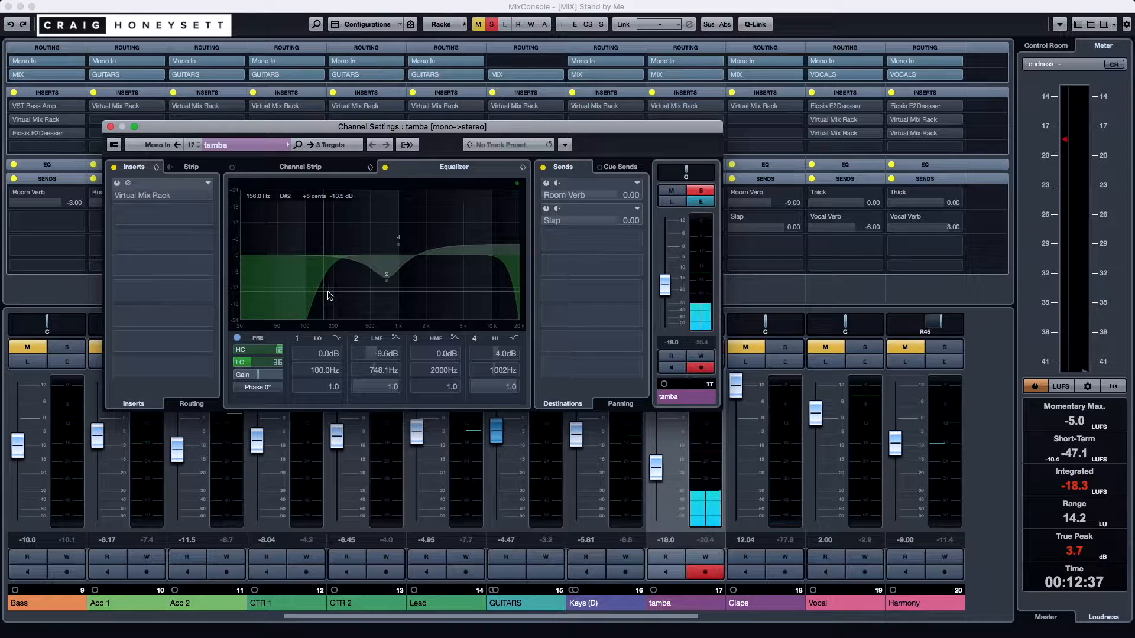
click(386, 169)
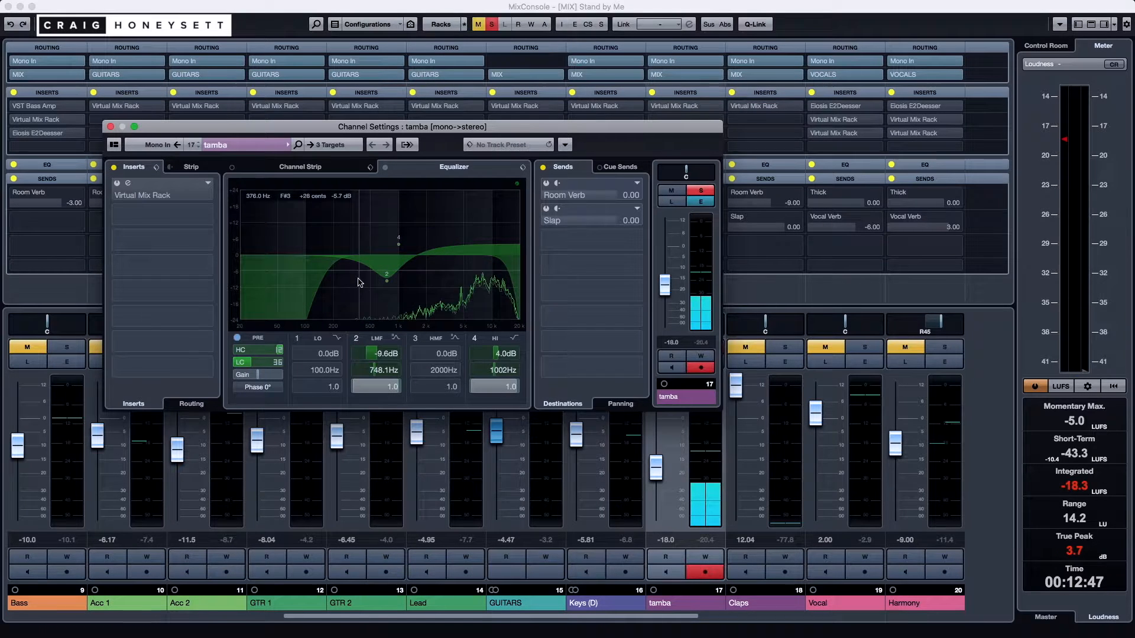
click(357, 338)
click(357, 338)
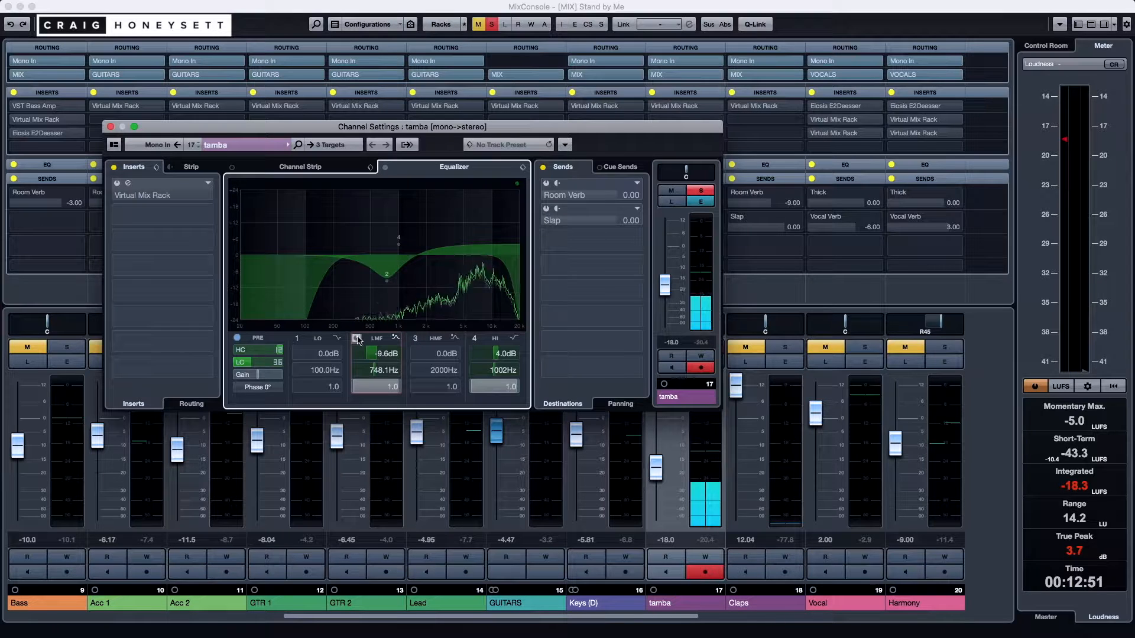
click(357, 338)
click(357, 338)
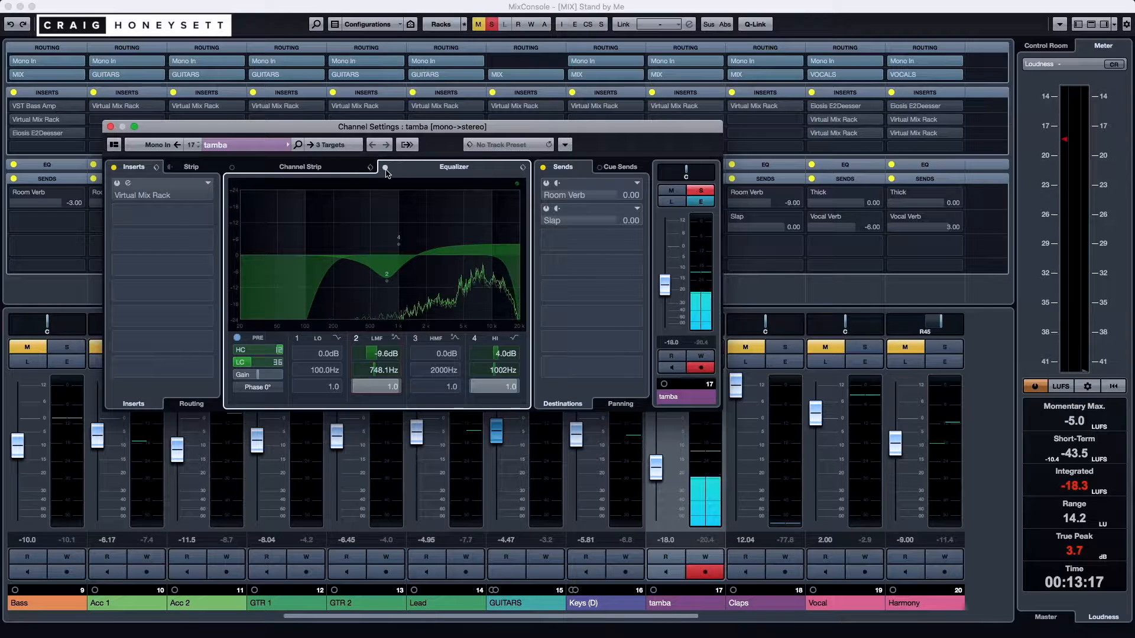
click(385, 169)
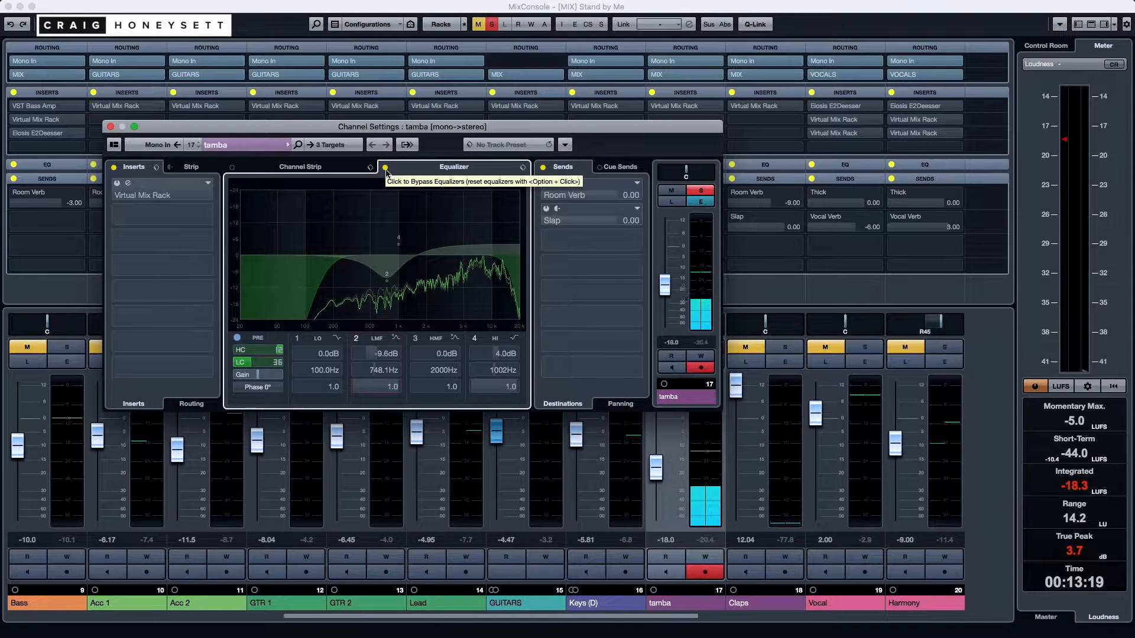
click(386, 169)
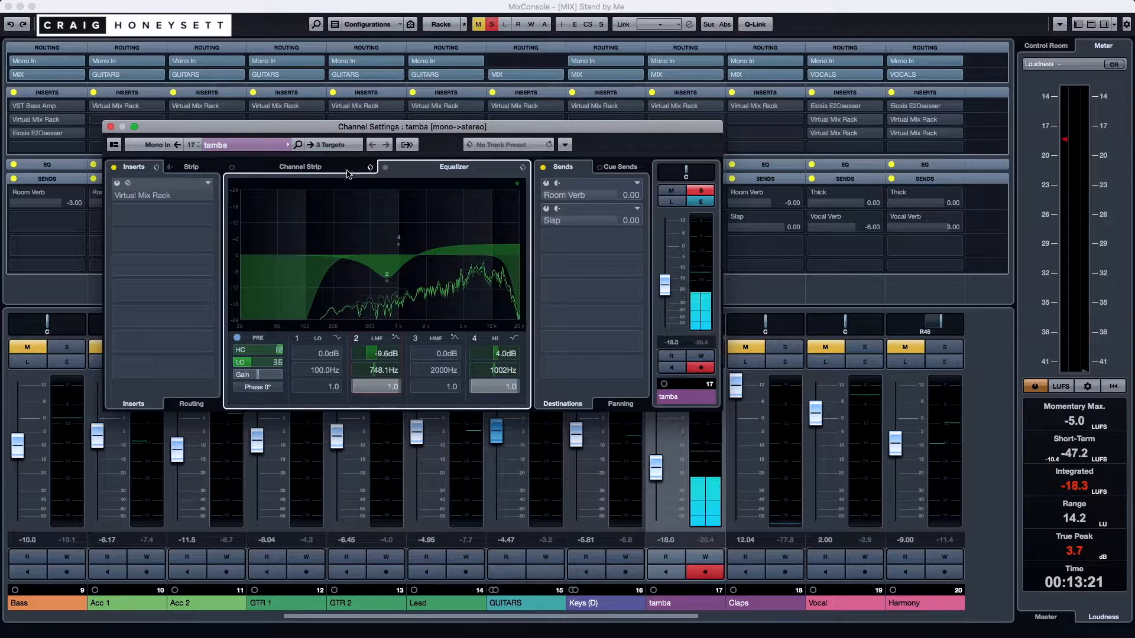
Activate the Virtual Mix Rack insert on the tamba channel, view its modules, and close the channel settings.
click(118, 183)
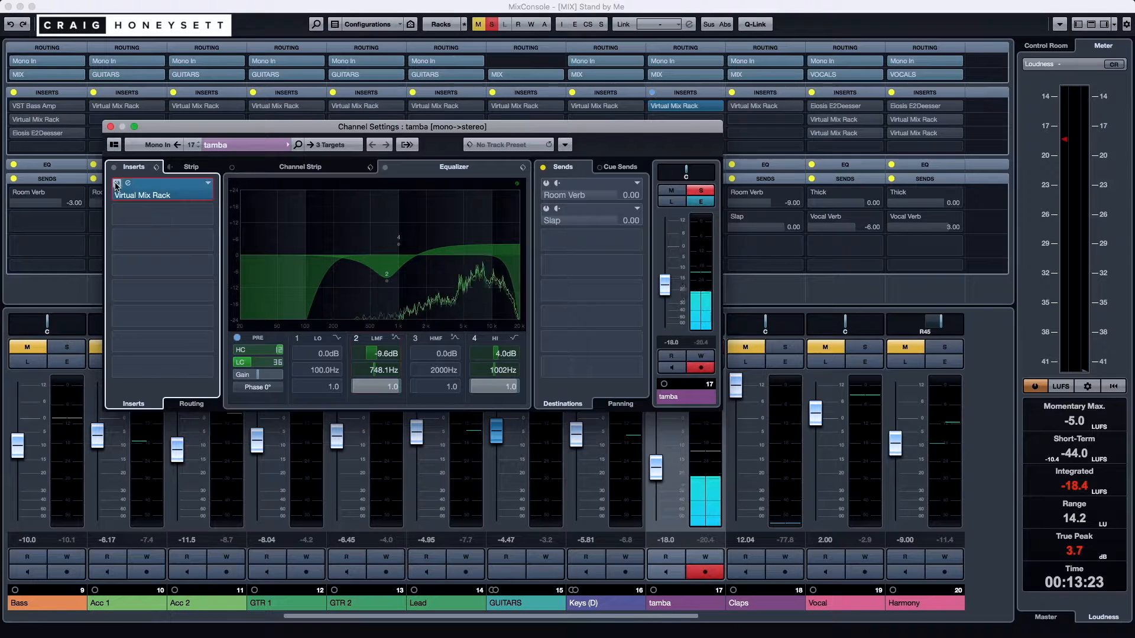
click(127, 184)
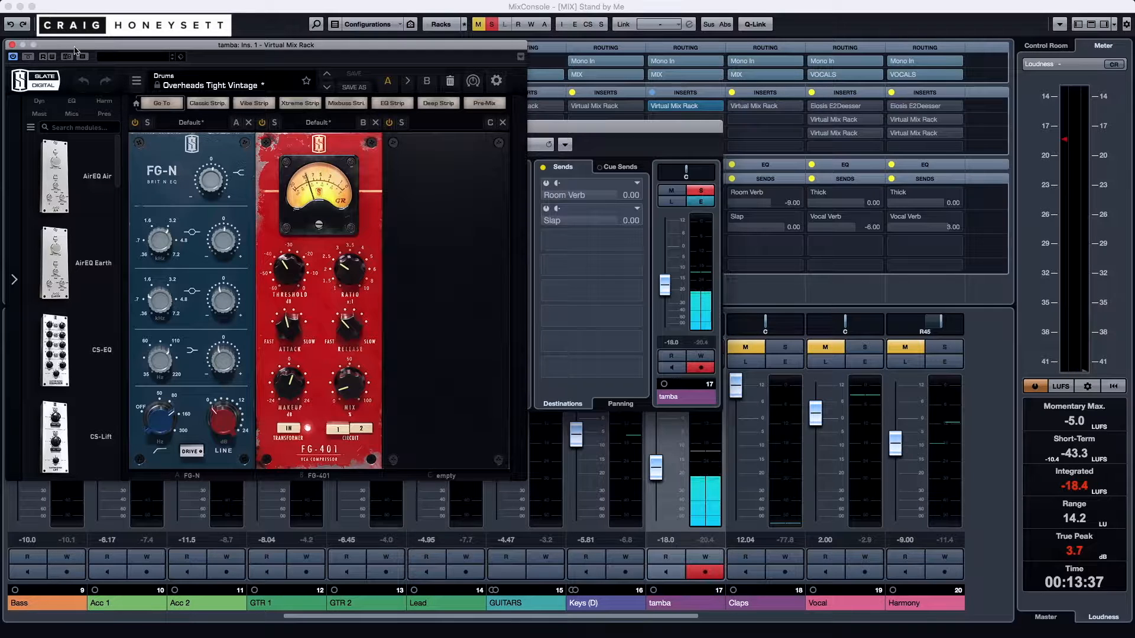
click(13, 45)
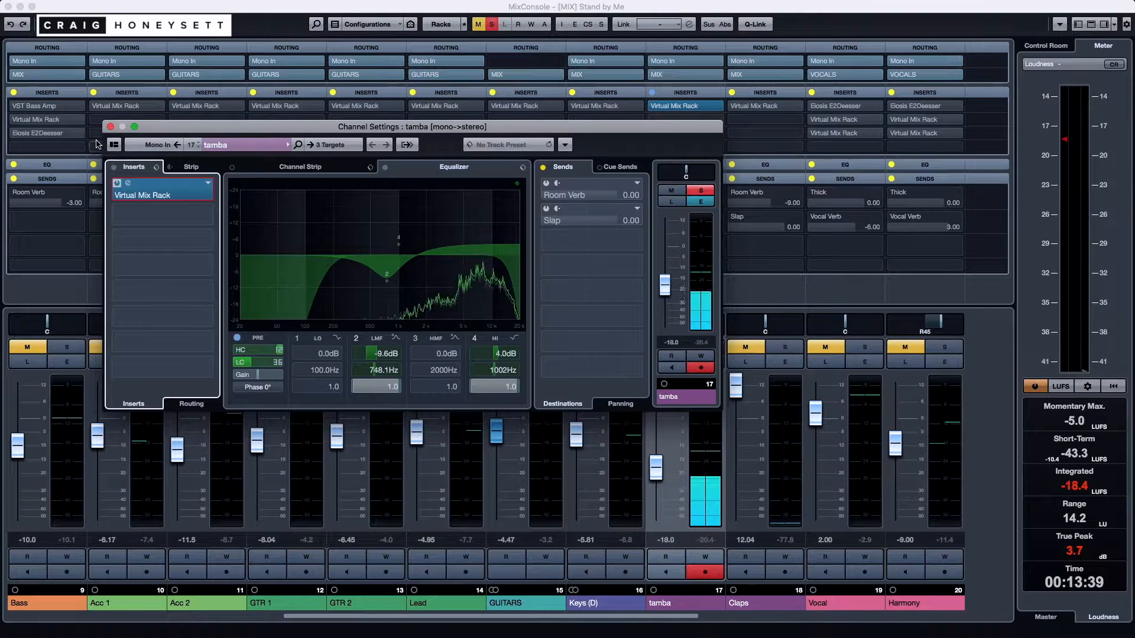
click(110, 127)
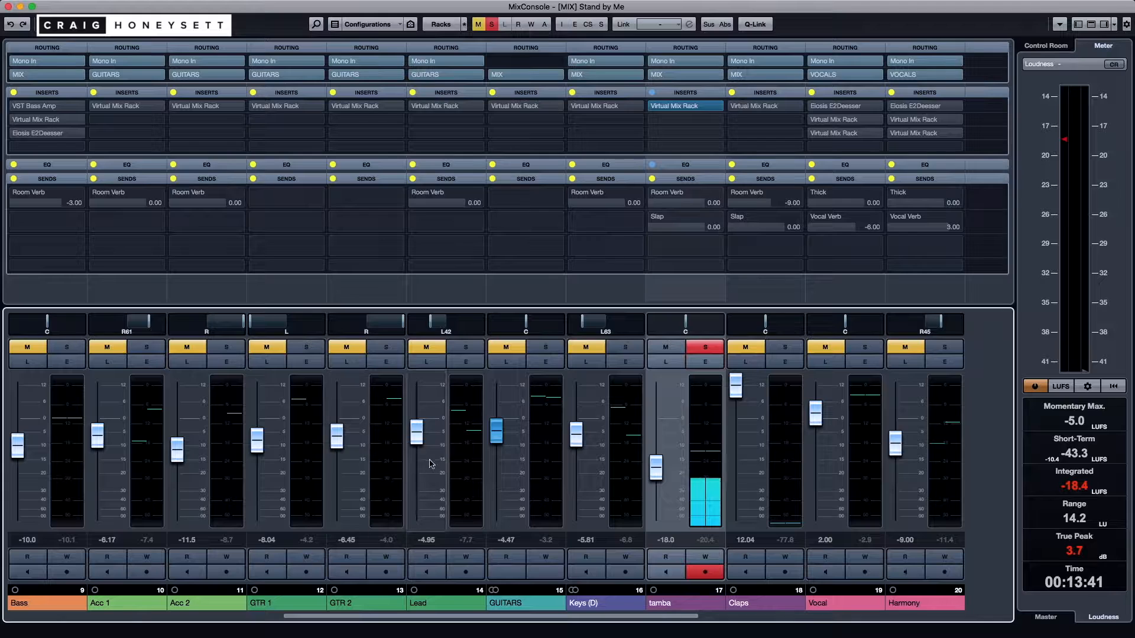
Solo the Vocal channel alongside tamba and activate its equalizer in the channel settings.
scroll(397, 478, right, 4)
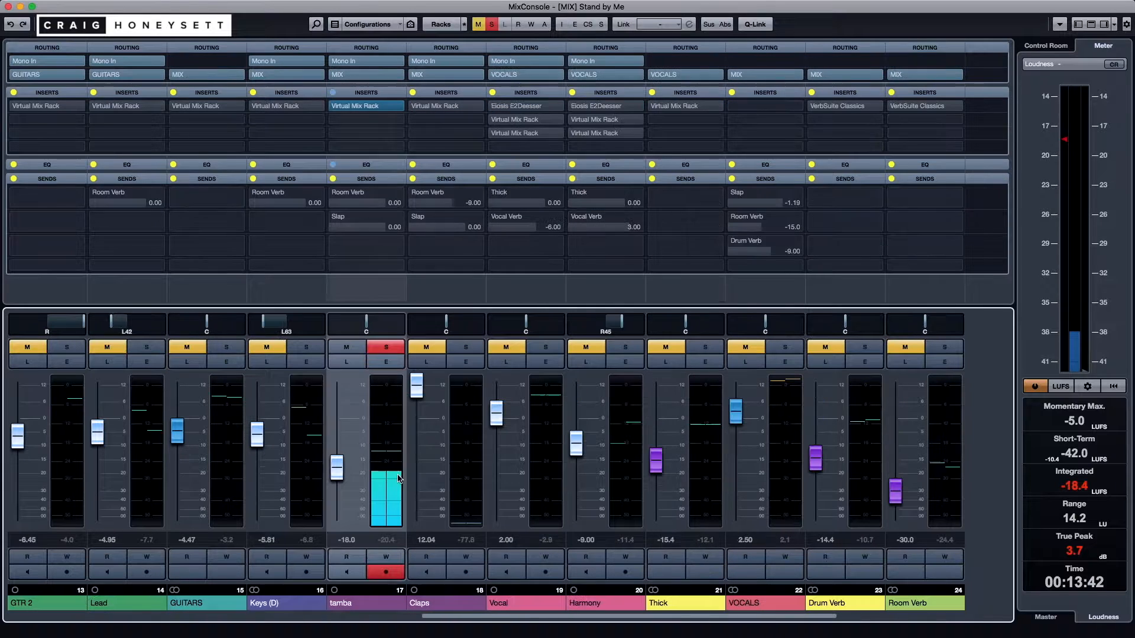
click(539, 351)
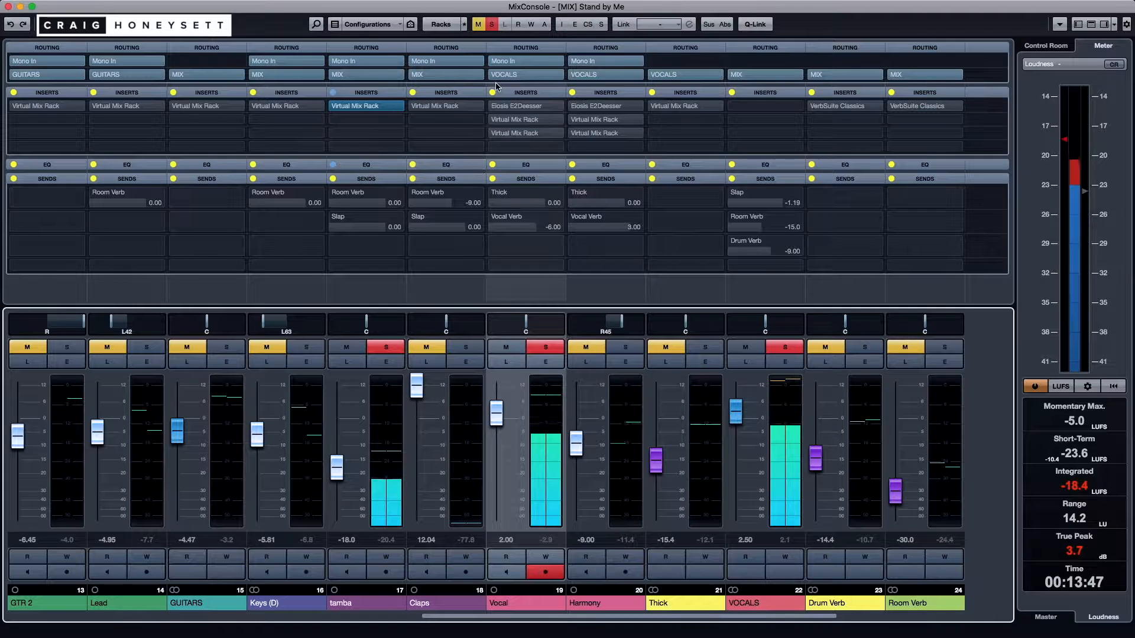
click(545, 362)
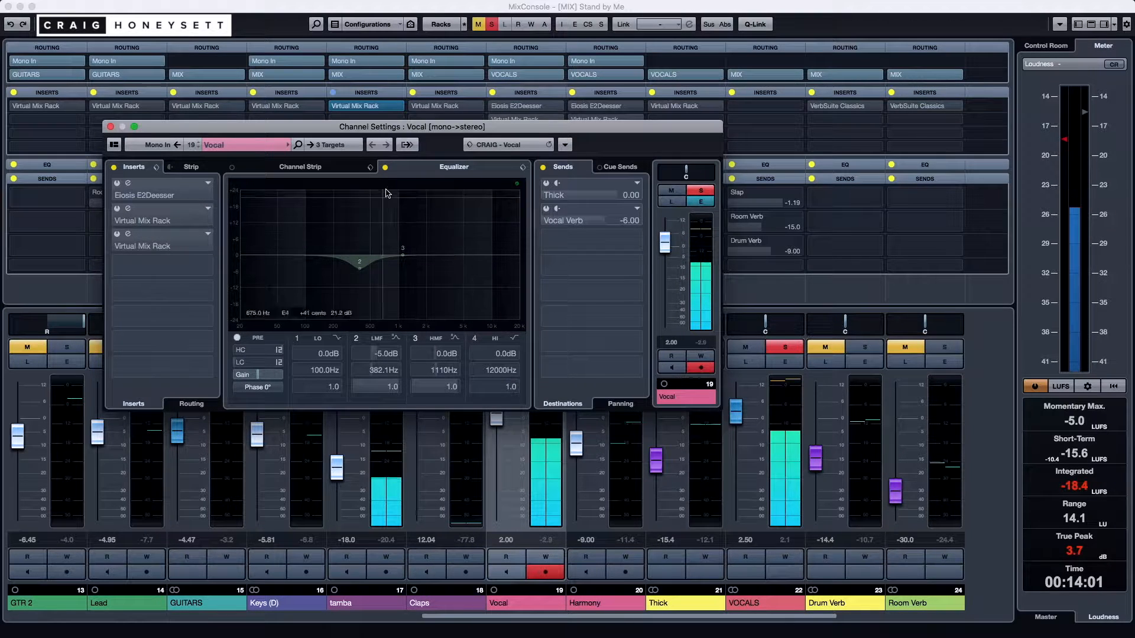
click(385, 168)
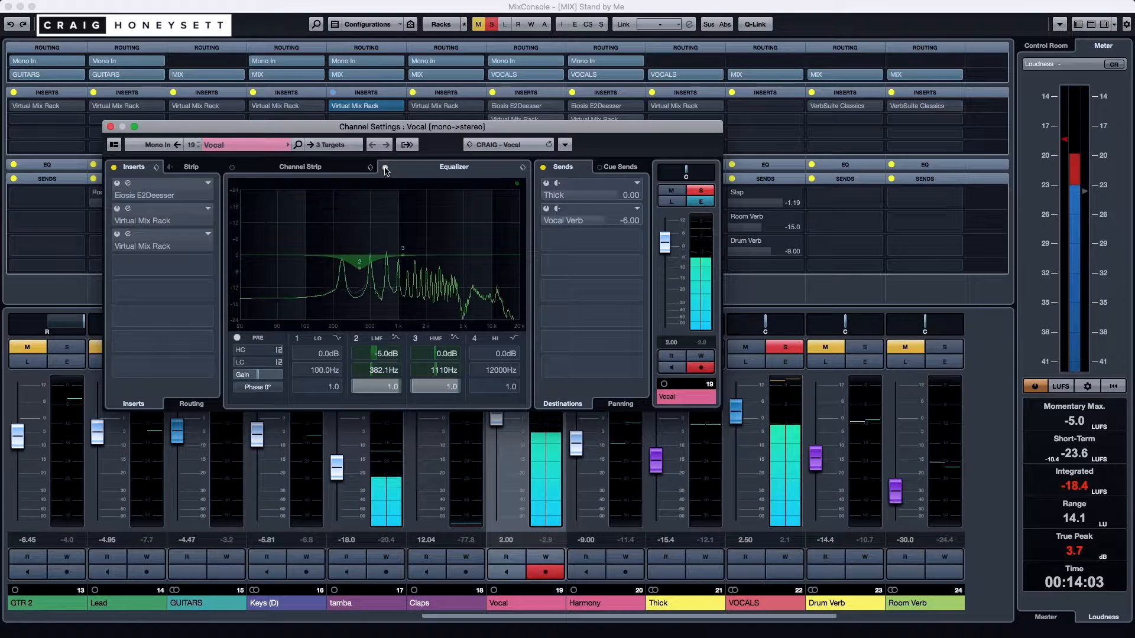
Activate the Vocal channel's Eiosis E2Deesser and both Virtual Mix Rack inserts, comparing the FG-401 rack bypassed and active.
click(117, 185)
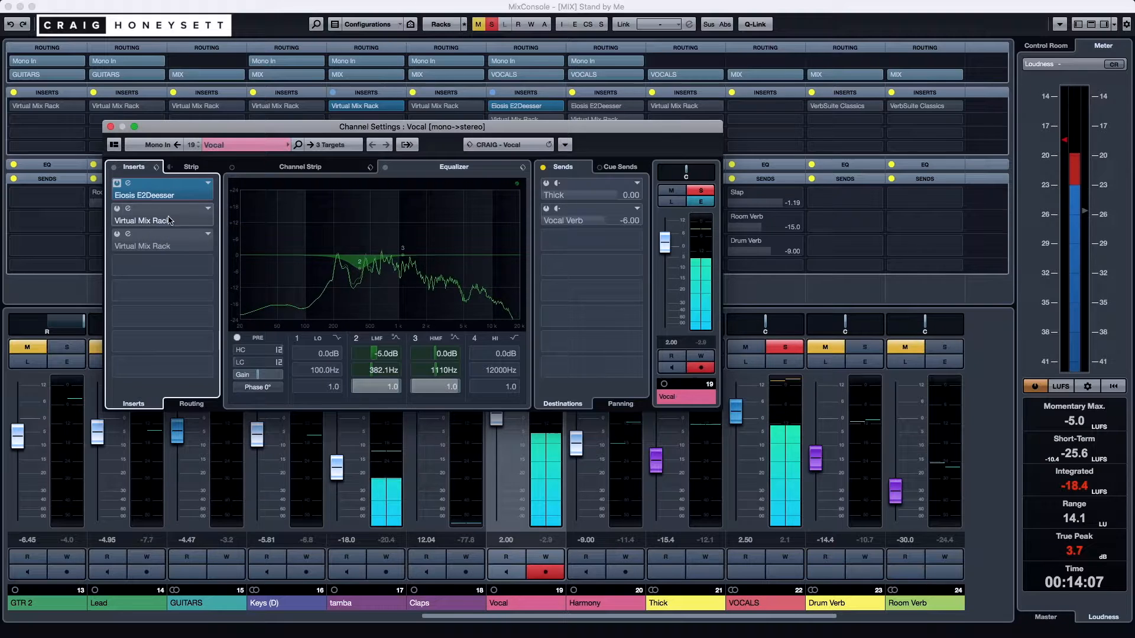
click(128, 209)
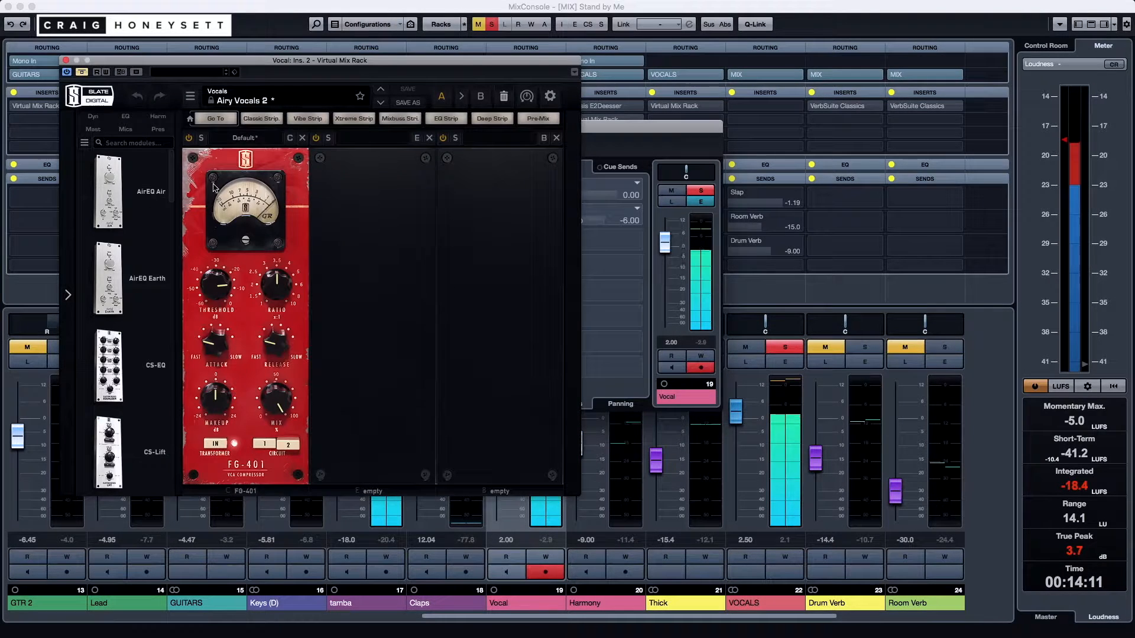
click(84, 73)
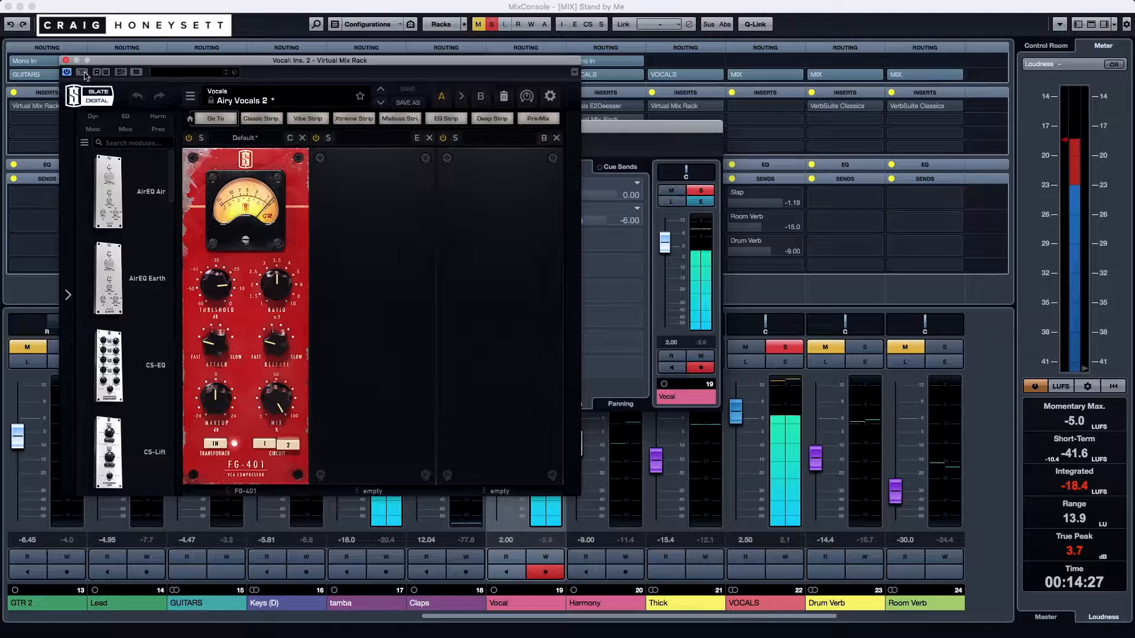
click(65, 59)
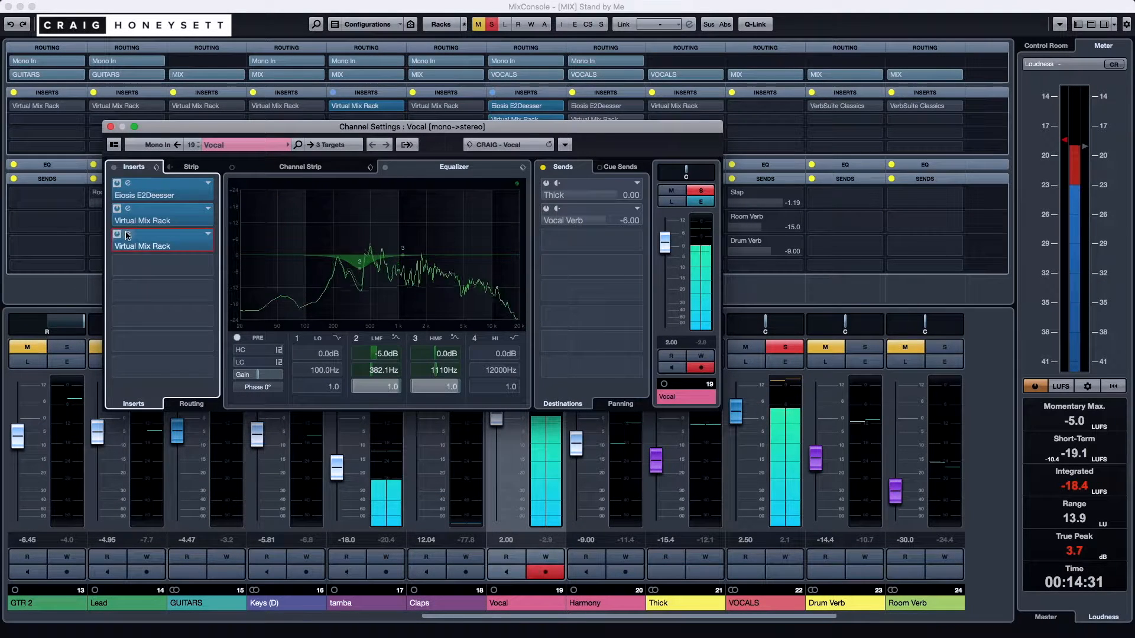
click(129, 235)
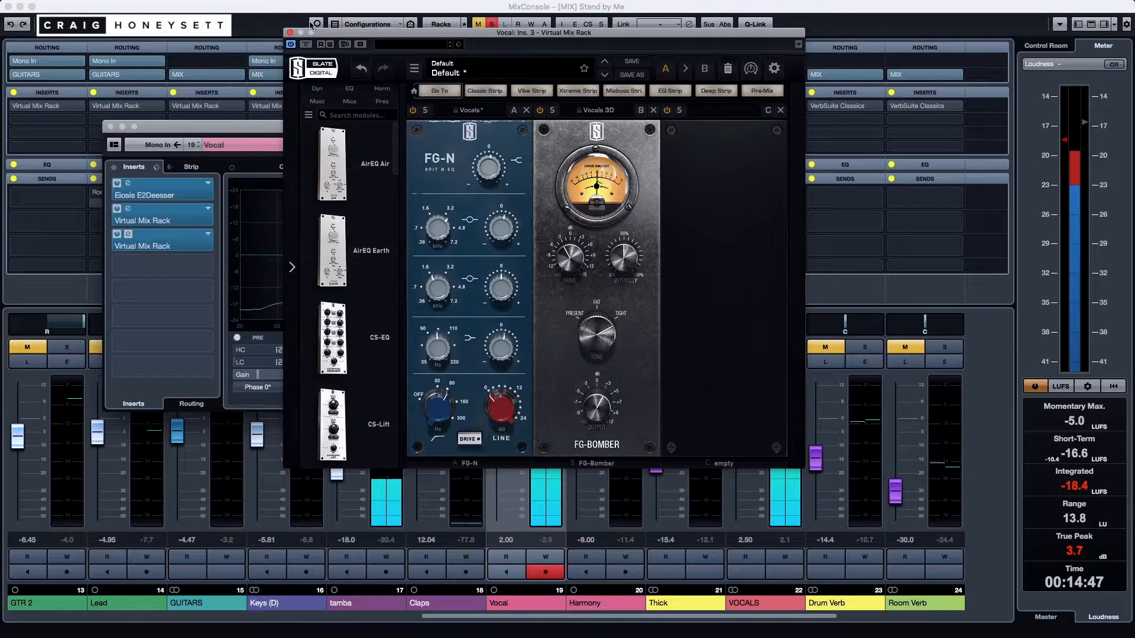
click(289, 32)
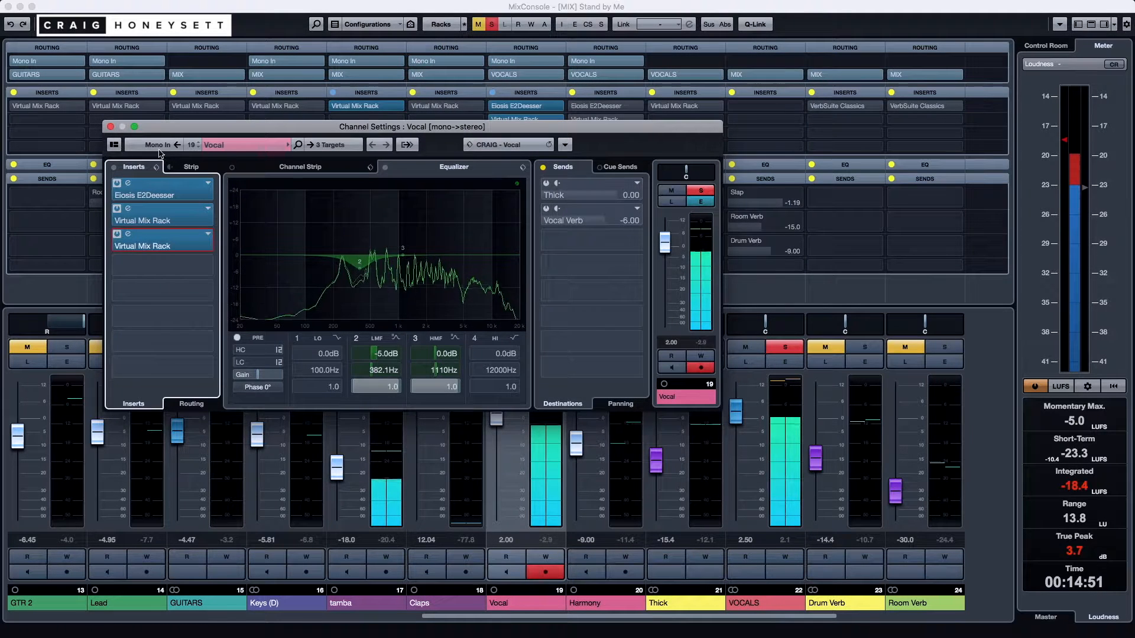
Compare the Vocal channel with its inserts and equalizer bypassed and active, leaving both active, and close its settings.
click(113, 167)
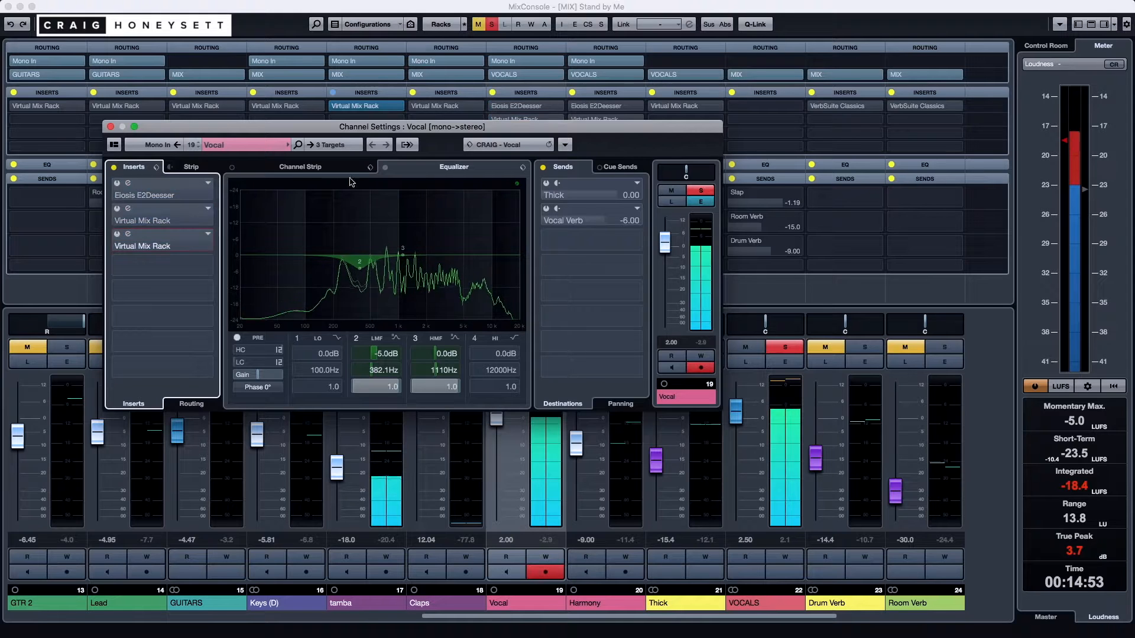
click(385, 168)
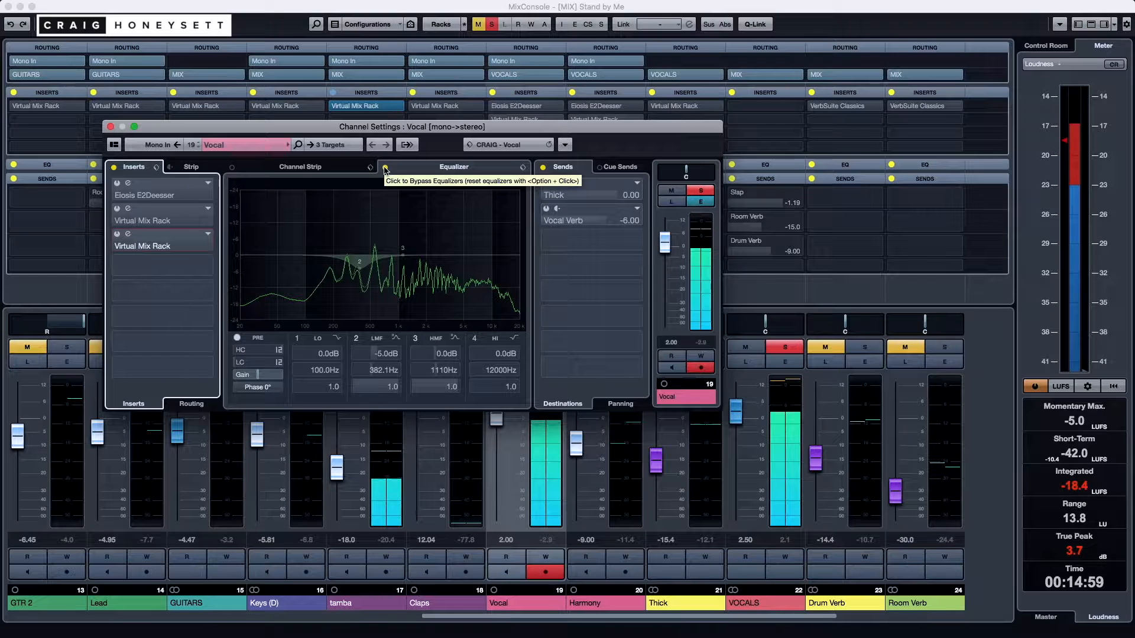
click(385, 168)
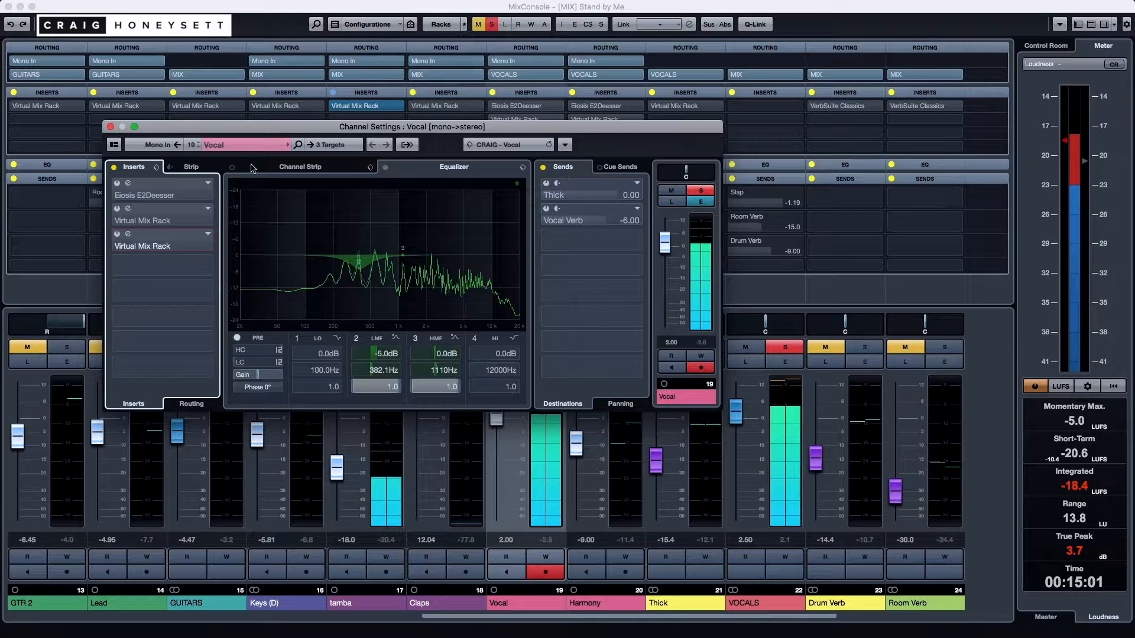
click(114, 168)
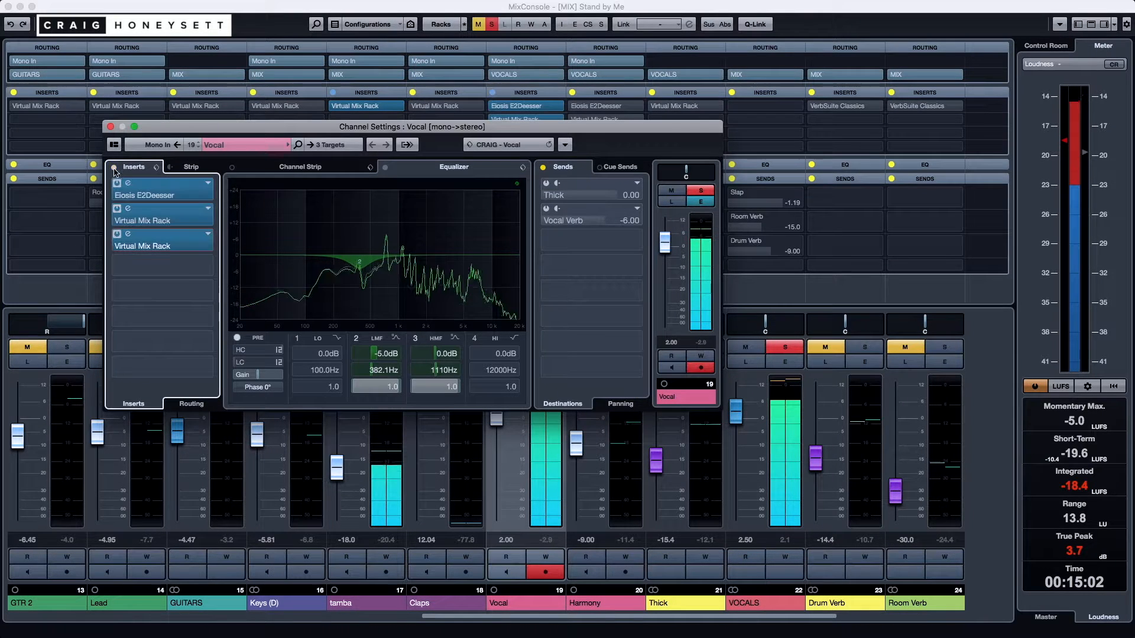
click(110, 127)
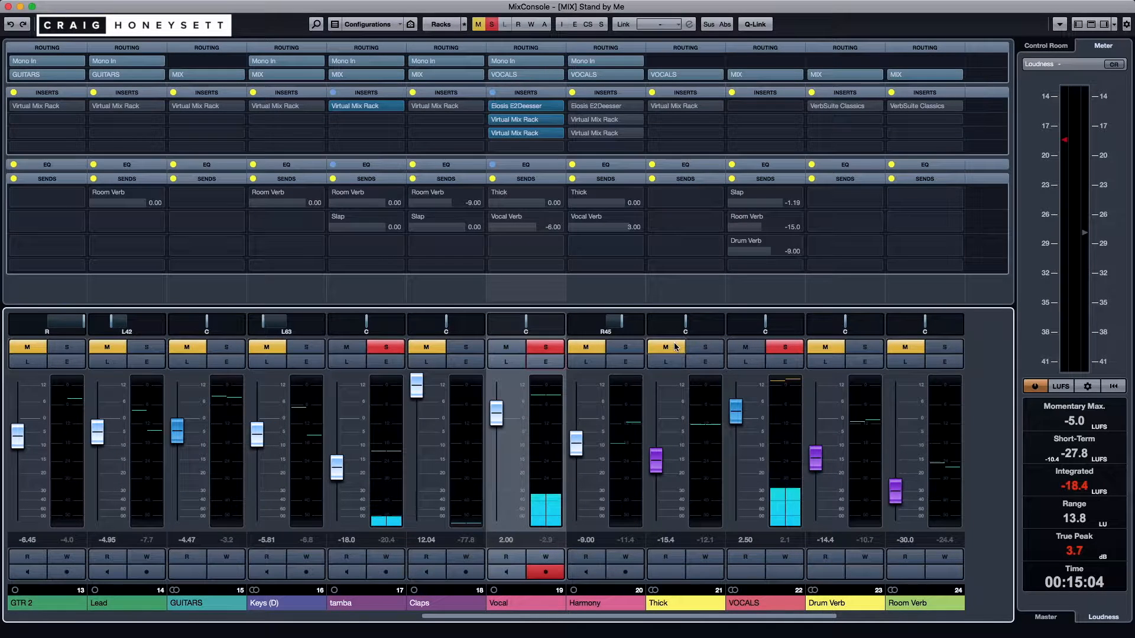
Activate the Vocal channel's sends, and solo the Thick effect channel with its Virtual Mix Rack insert active.
click(493, 180)
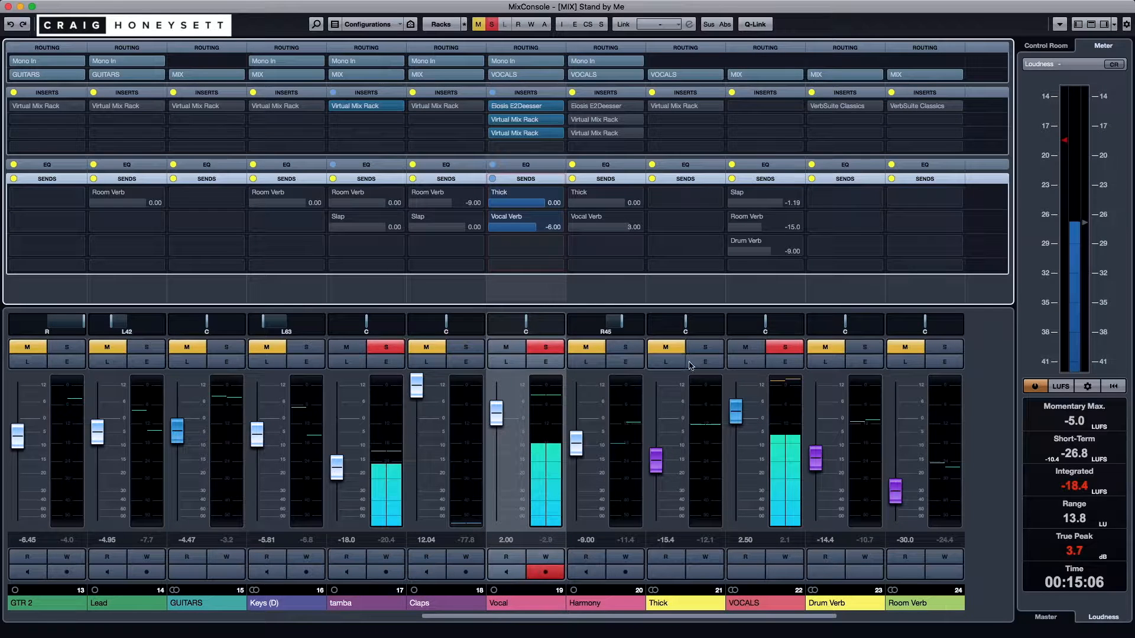
click(667, 348)
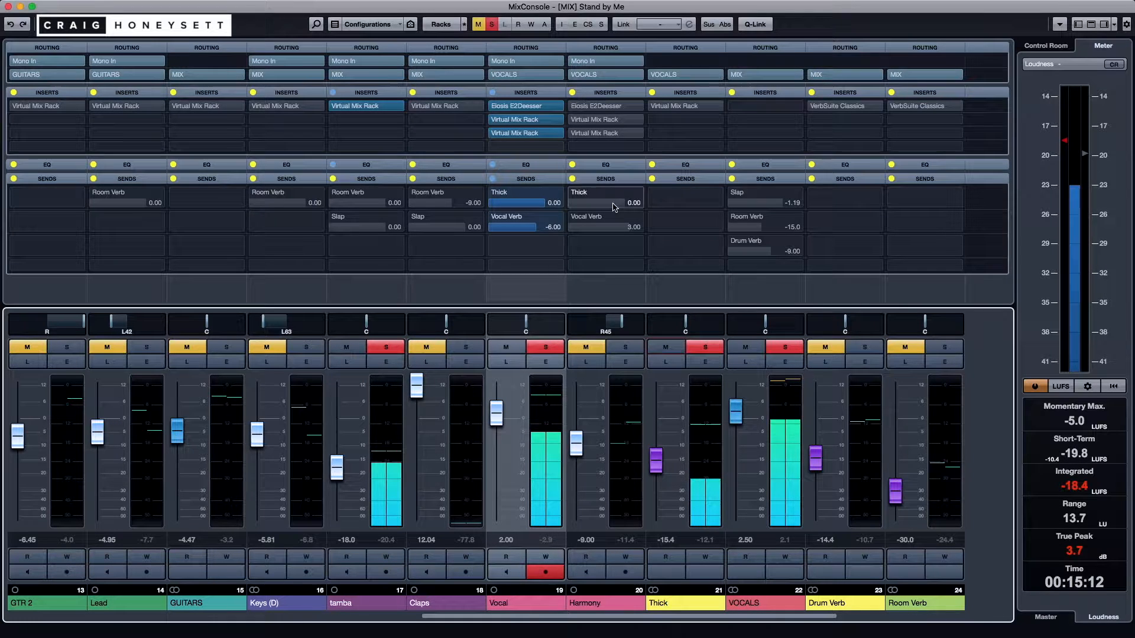
click(653, 106)
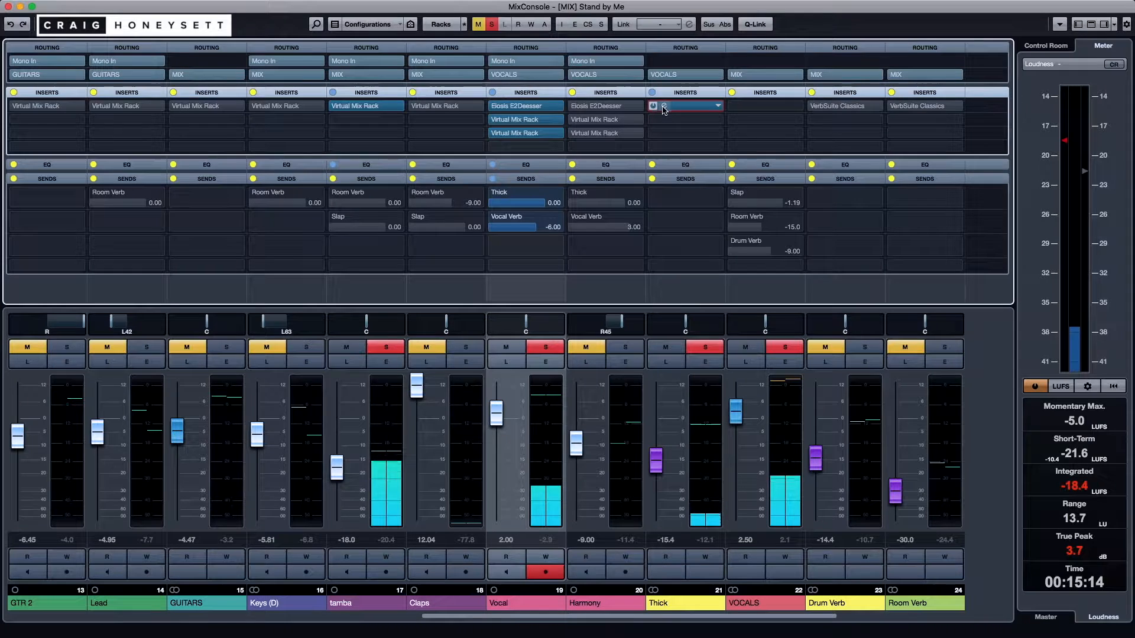
Check the Thick channel's Virtual Mix Rack by toggling the insert, leaving it active, and view its modules in the plug-in editor before closing it.
click(653, 107)
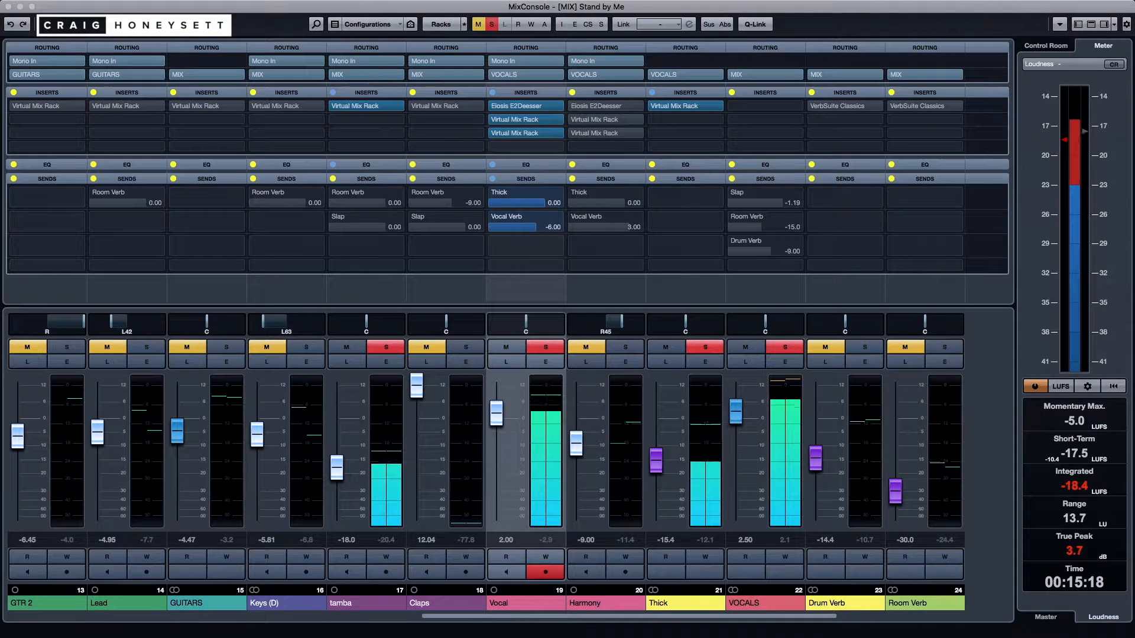
click(685, 106)
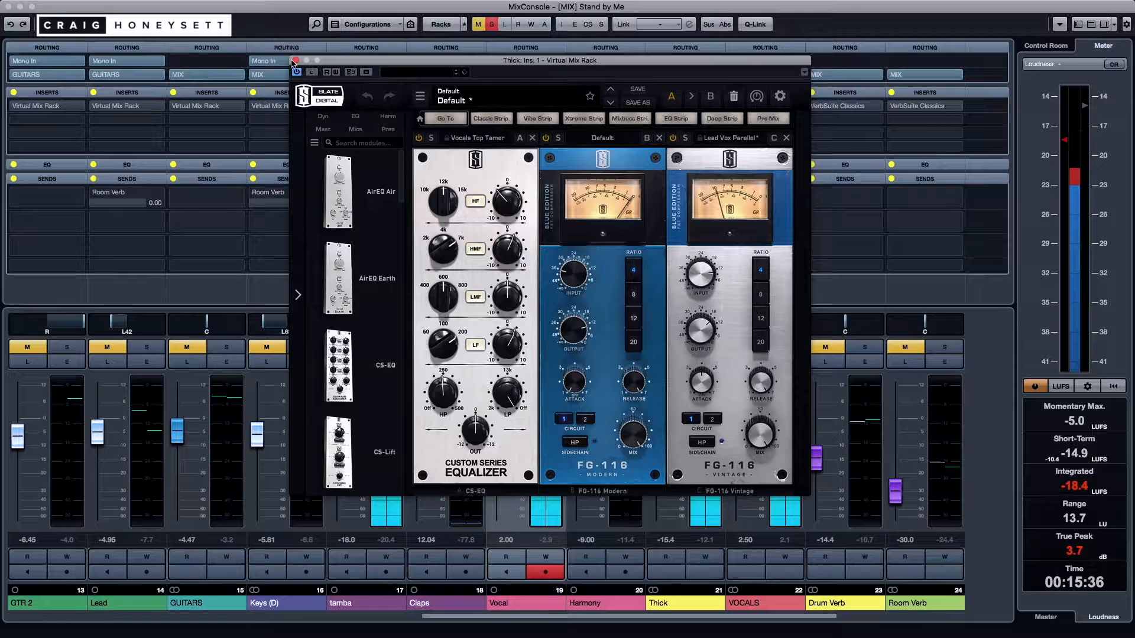
click(294, 61)
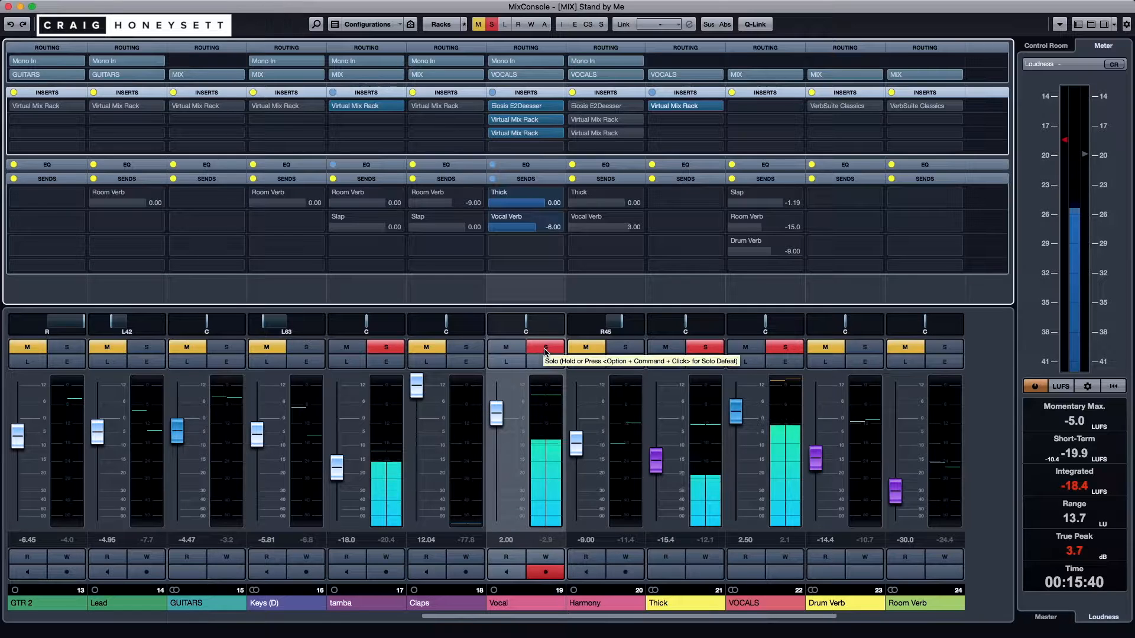
Solo the Acc 1 channel in place of Vocal, adding Acc 2 to the solo briefly and removing it again.
scroll(578, 441, left, 10)
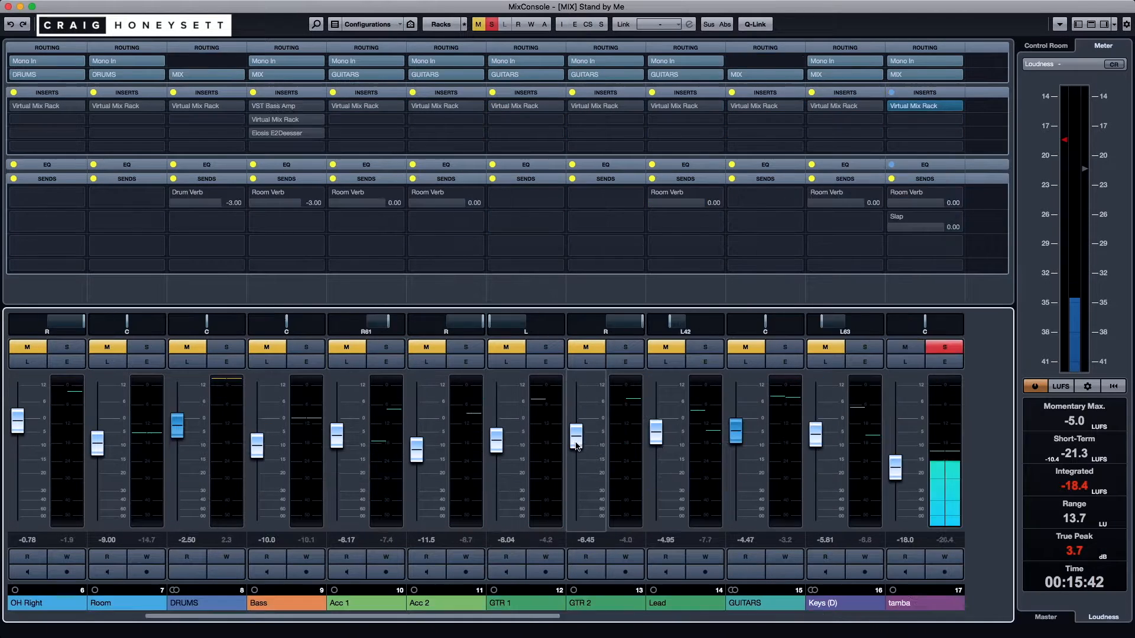
scroll(577, 444, left, 3)
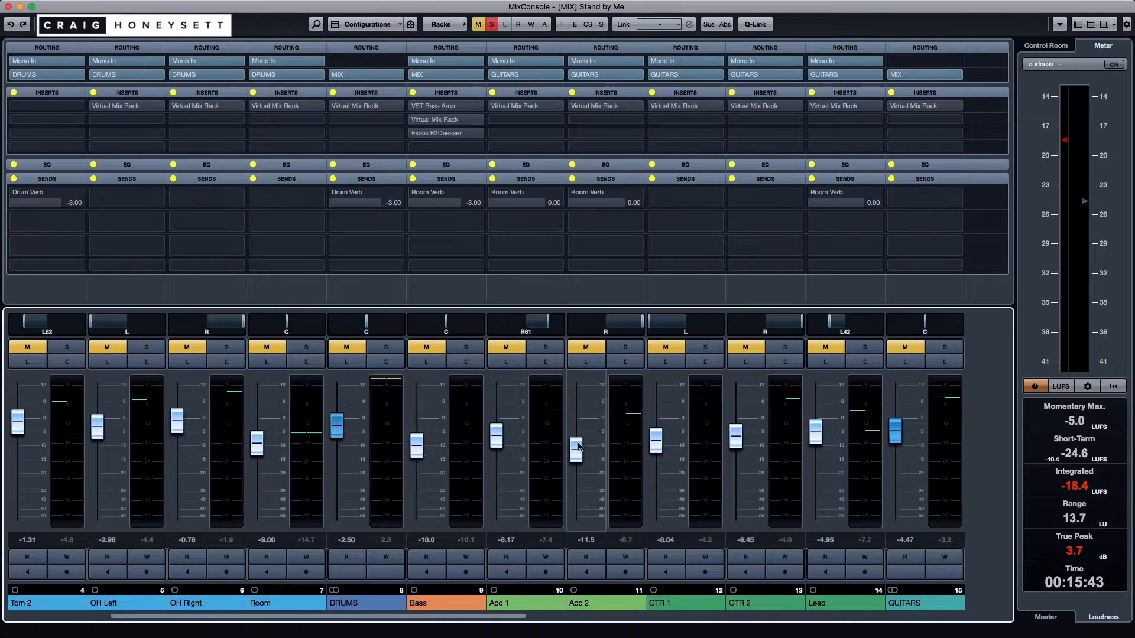
click(546, 351)
click(622, 349)
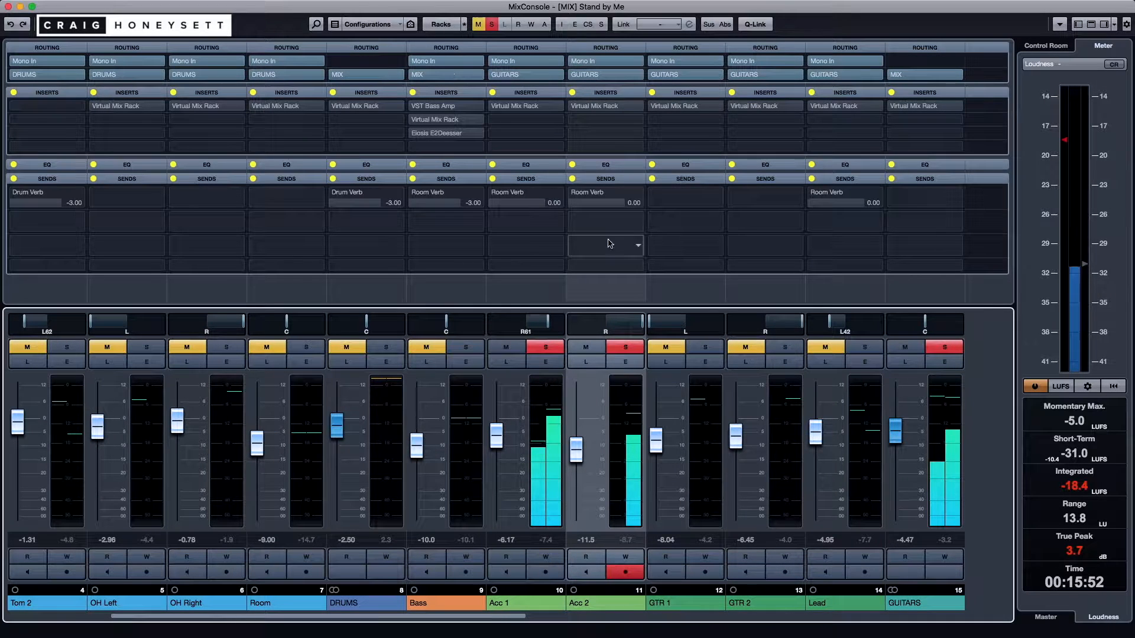
click(625, 347)
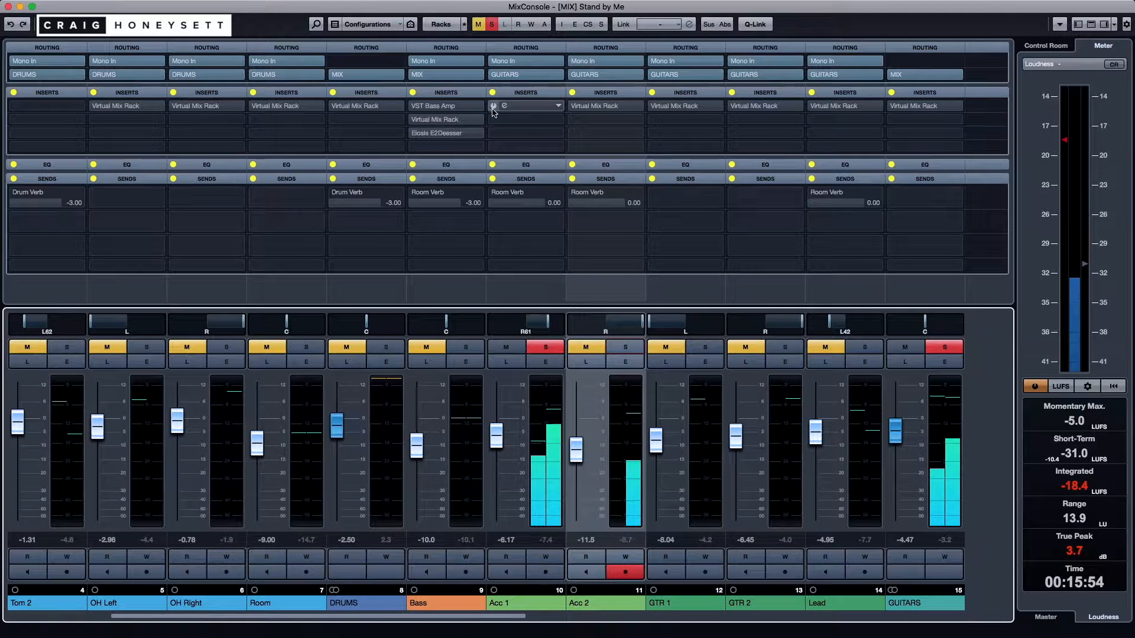
Activate Acc 1's equalizer in its channel settings and compare the HMF band switched off and on, leaving it on.
click(545, 362)
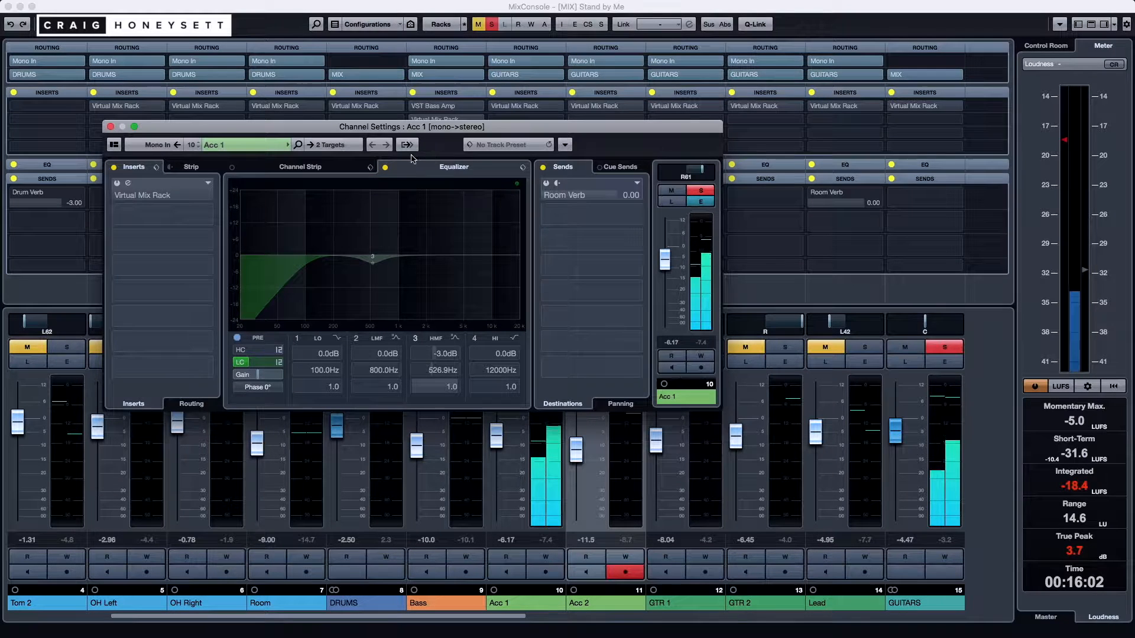
click(385, 169)
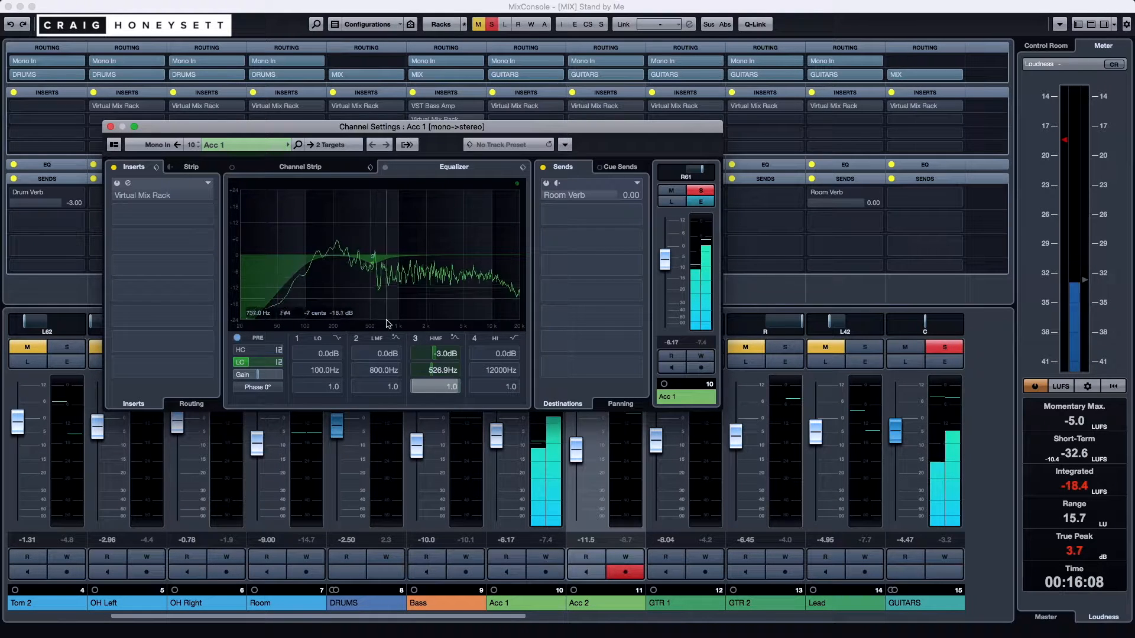
click(416, 339)
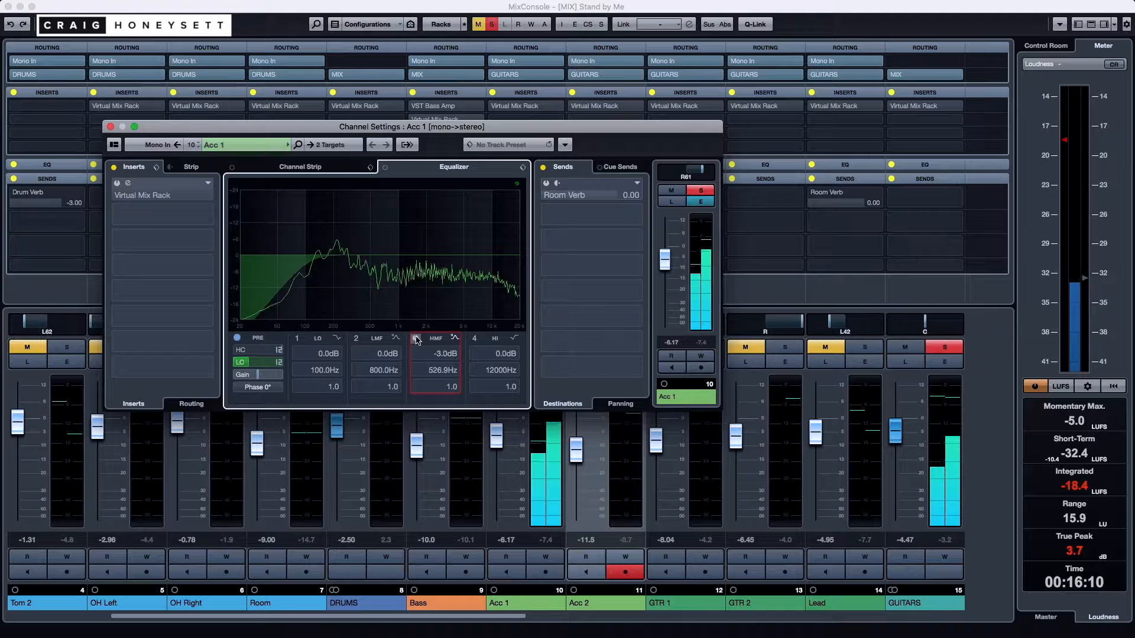
click(416, 339)
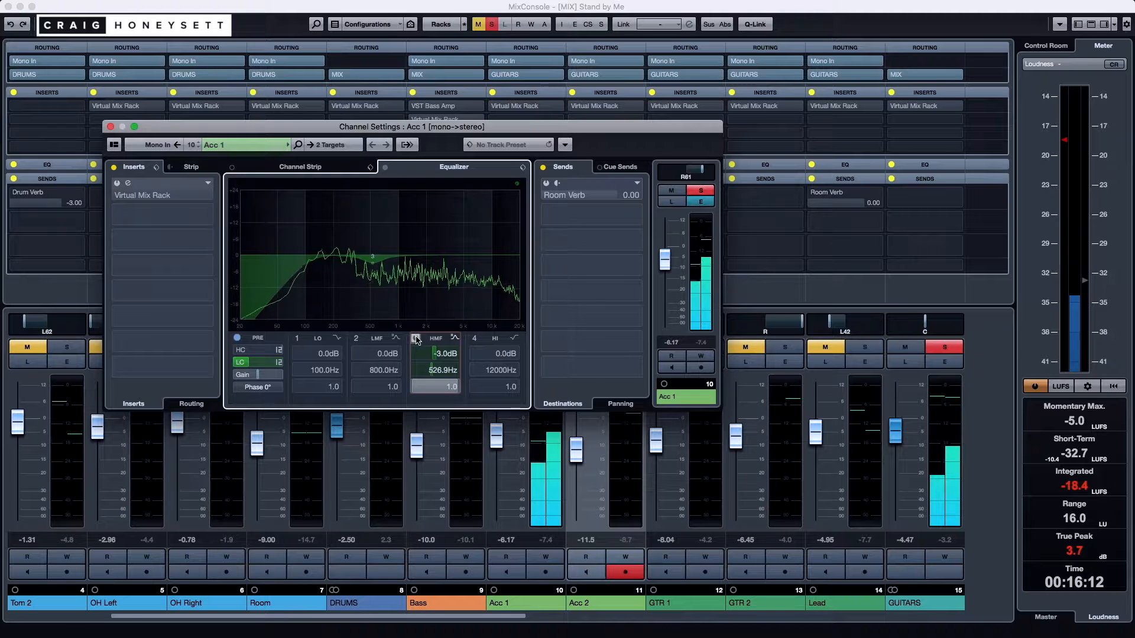
click(416, 338)
click(416, 339)
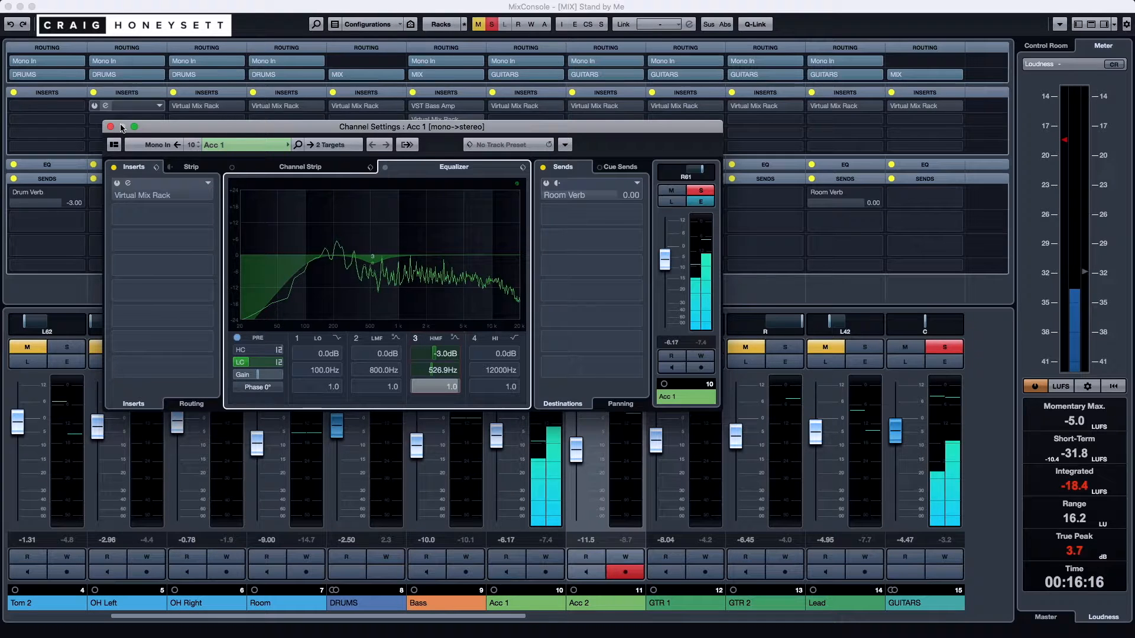
Activate Acc 1's Virtual Mix Rack insert, toggle its FG-116 Modern module for comparison, and close the editor and channel settings.
double_click(128, 189)
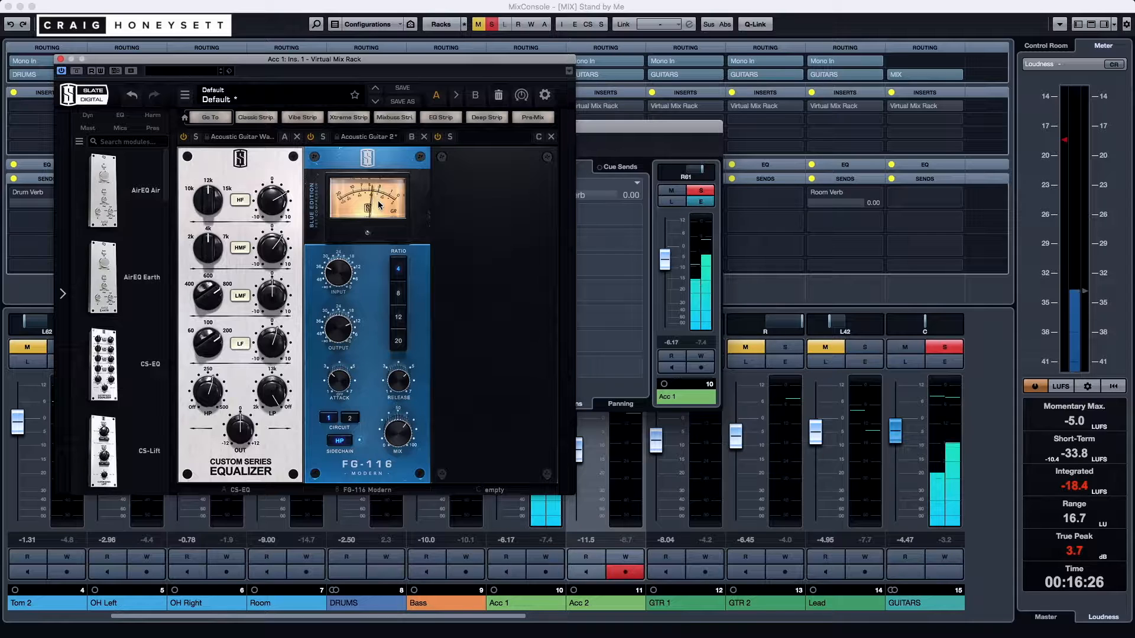
click(310, 138)
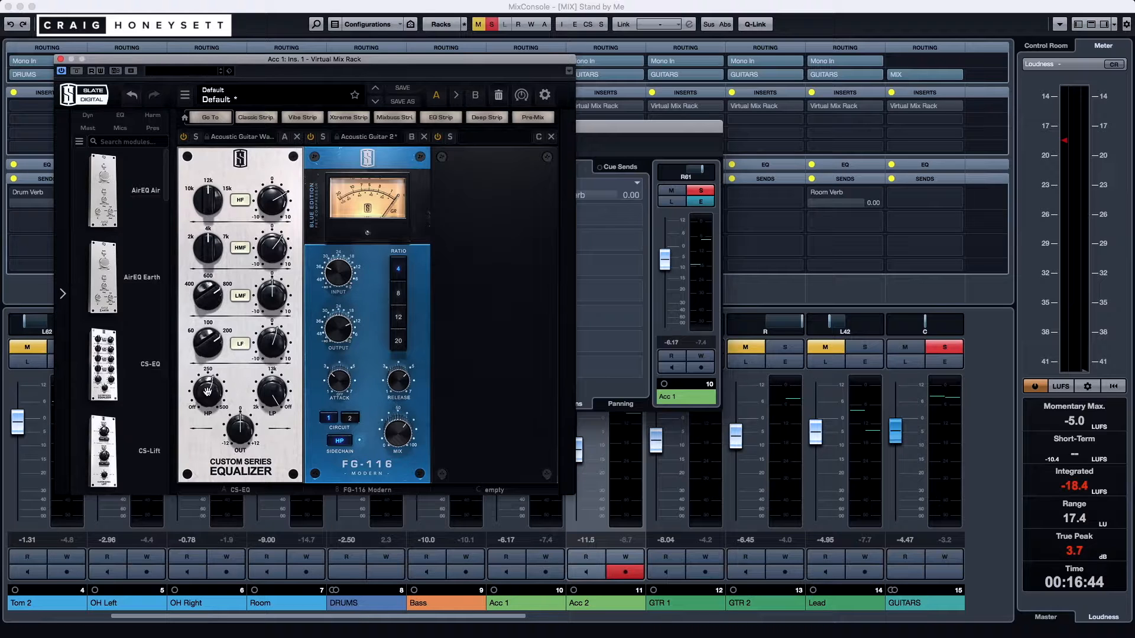
click(59, 59)
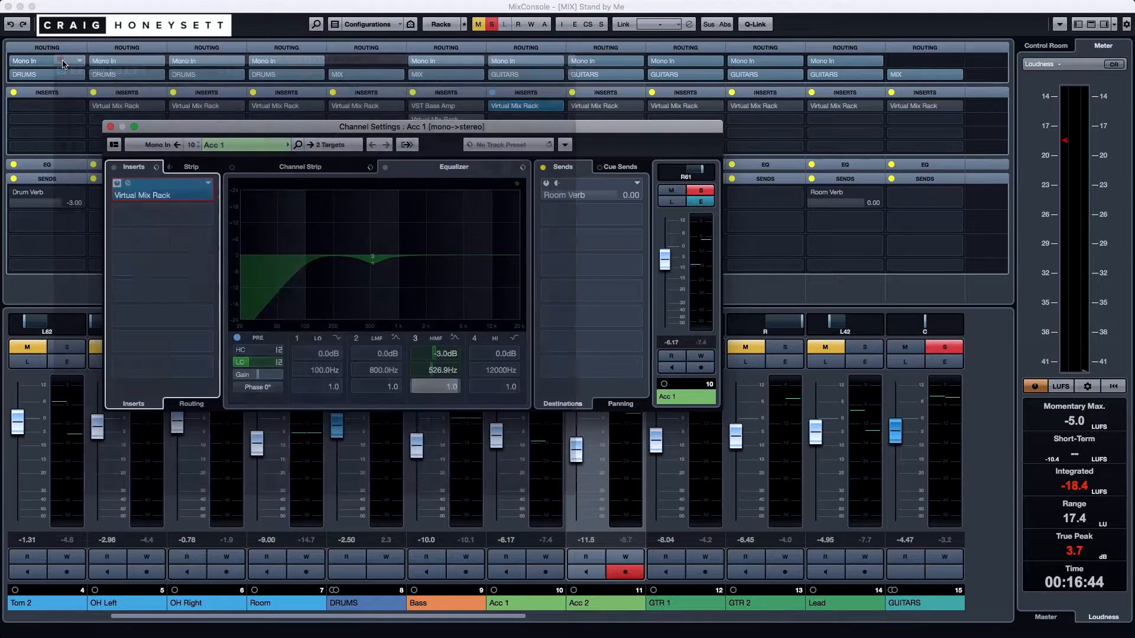
click(110, 127)
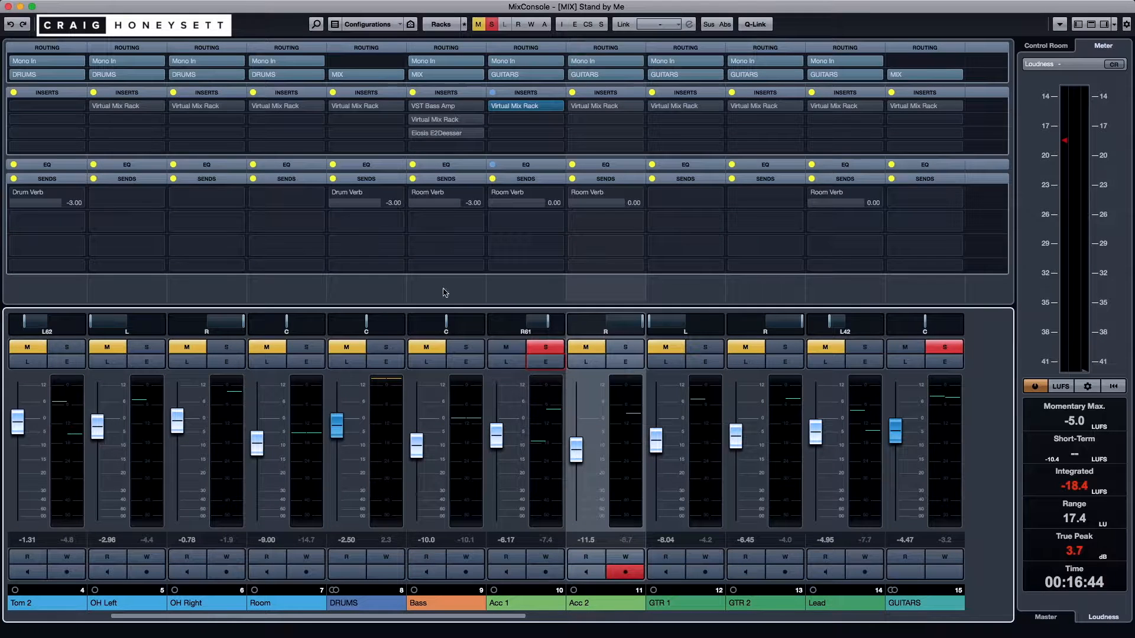
Restart playback, solo Bass in place of Acc 1, and activate the Bass equalizer in its channel settings.
key(space)
click(471, 350)
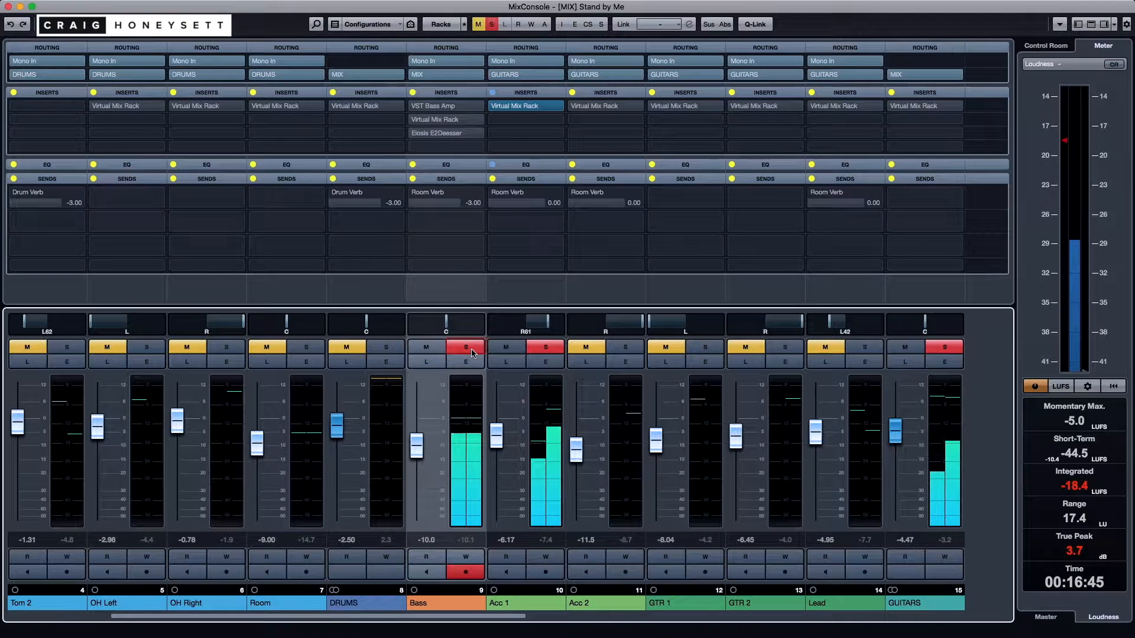
click(546, 348)
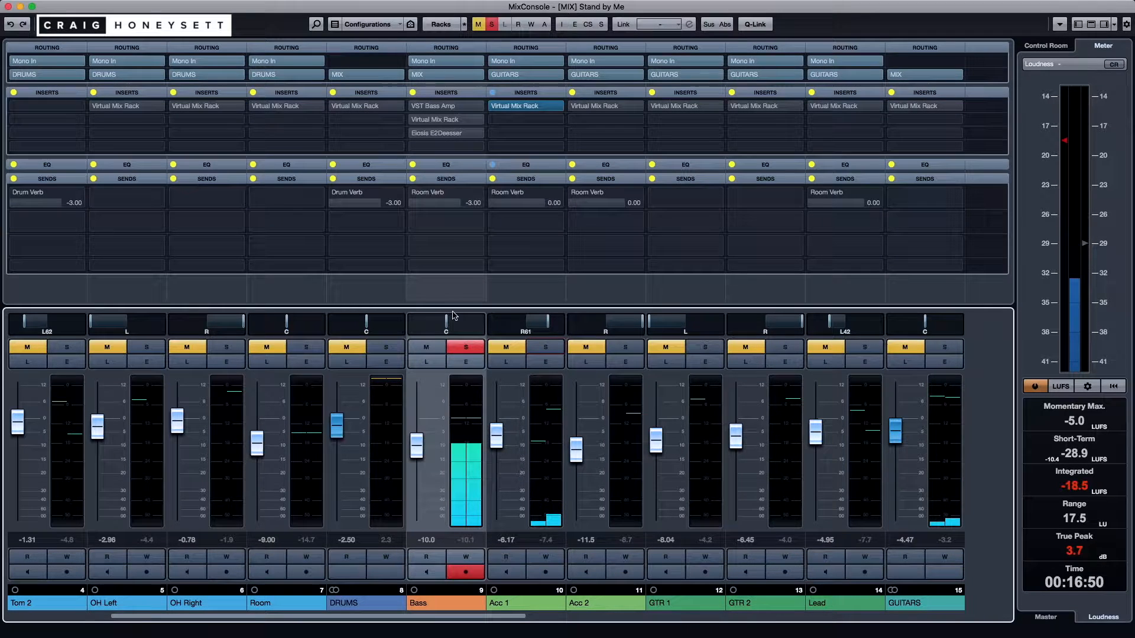
click(467, 367)
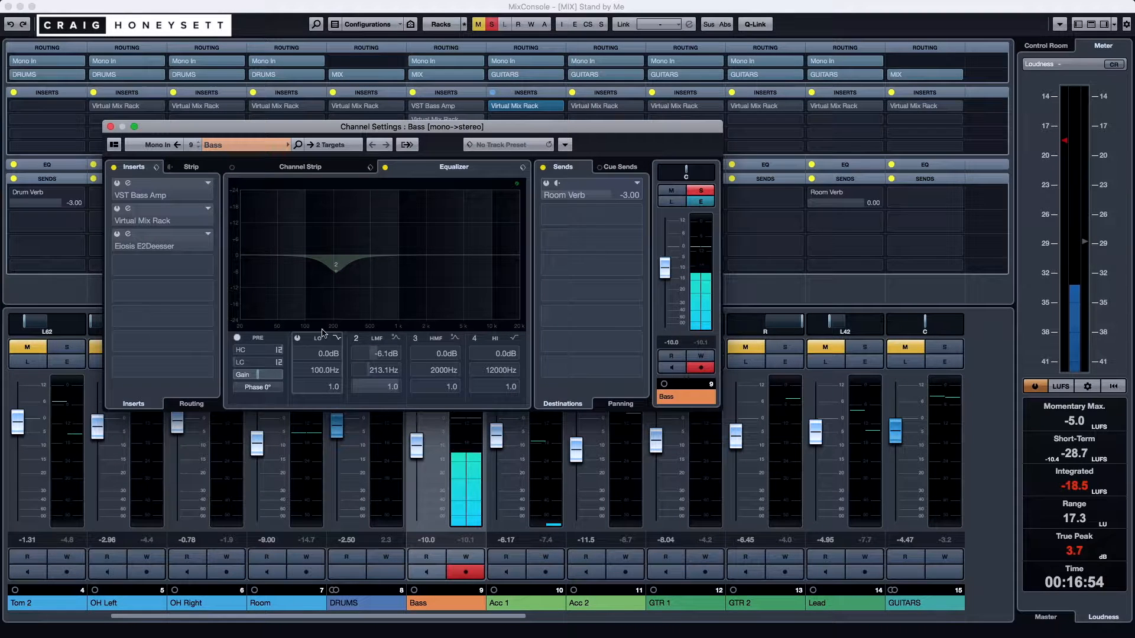
click(385, 169)
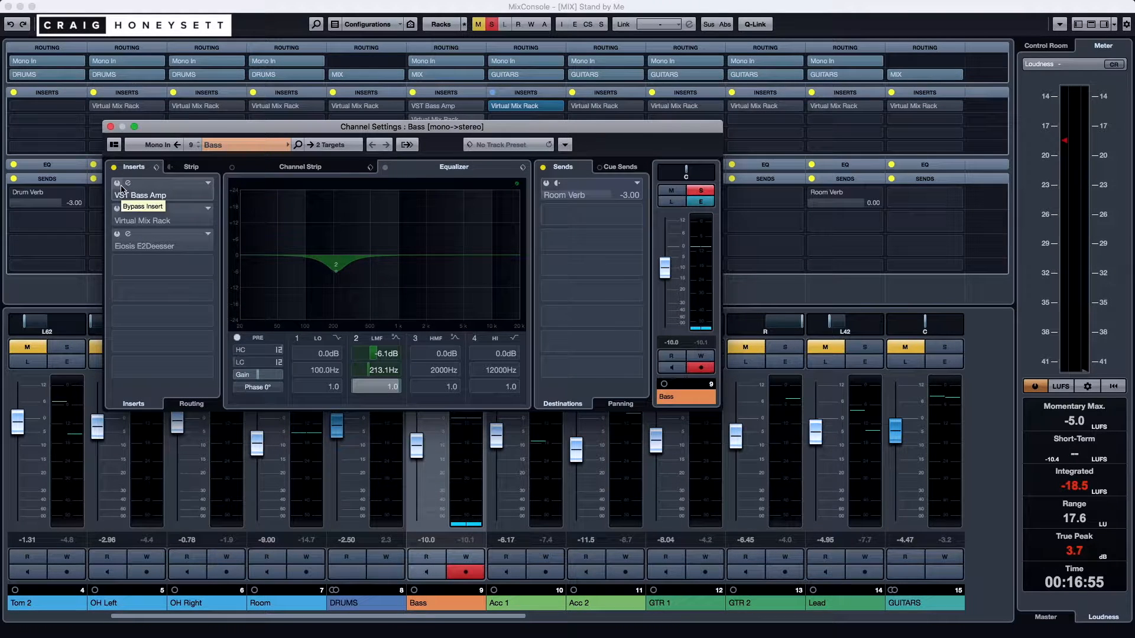
Activate the Bass channel's VST Bass Amp insert, view its Master and Amplifiers pages, and close the plug-in editor.
click(127, 186)
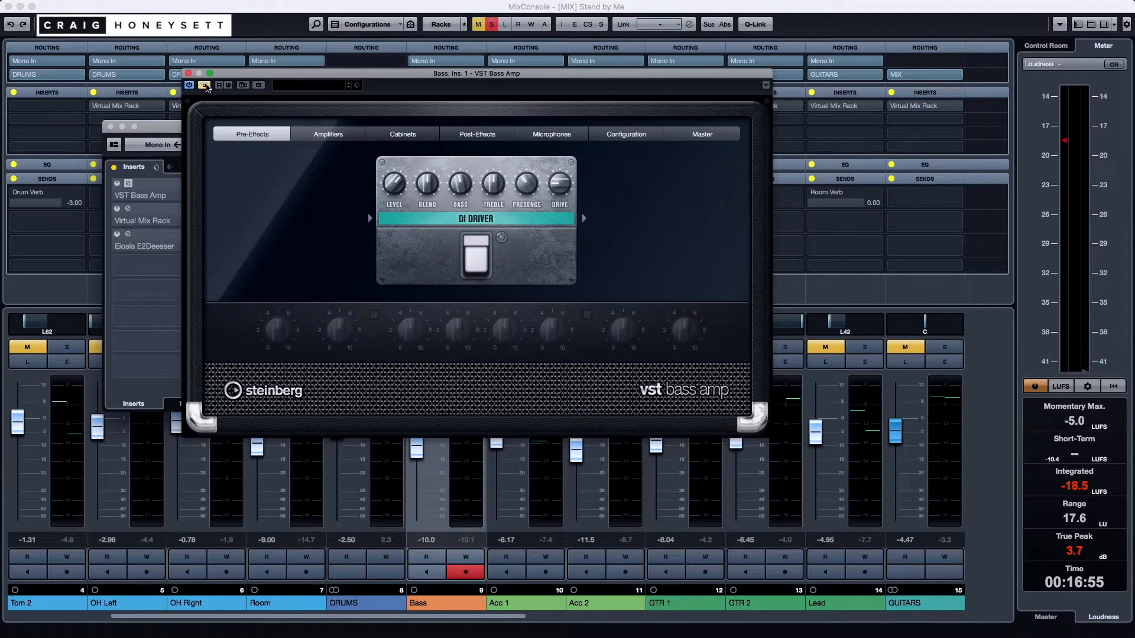
click(204, 84)
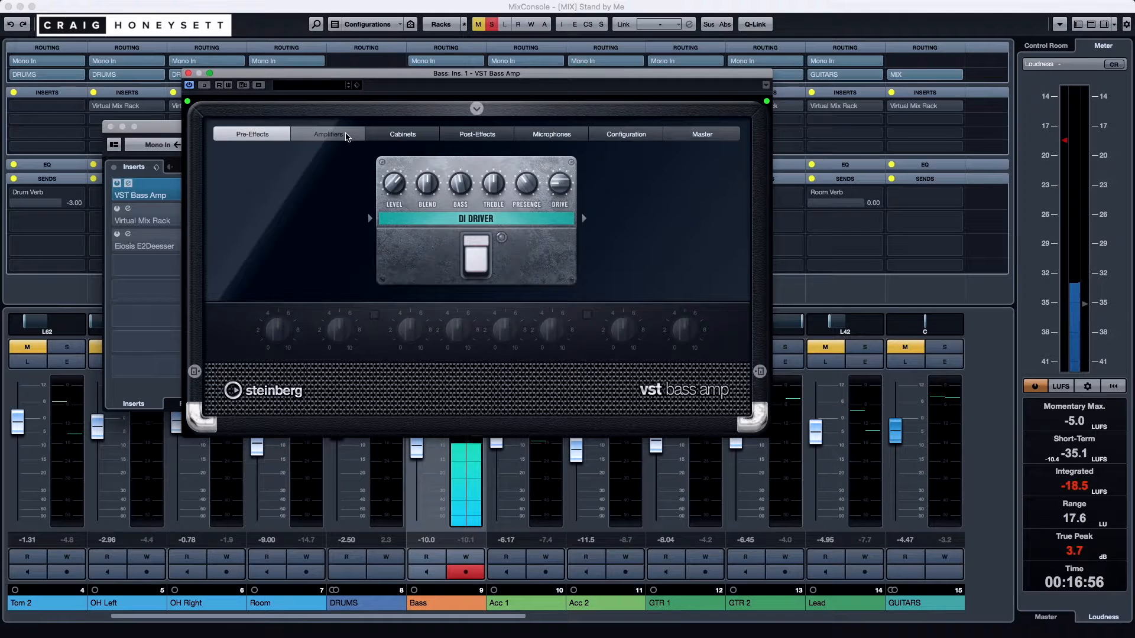
click(702, 136)
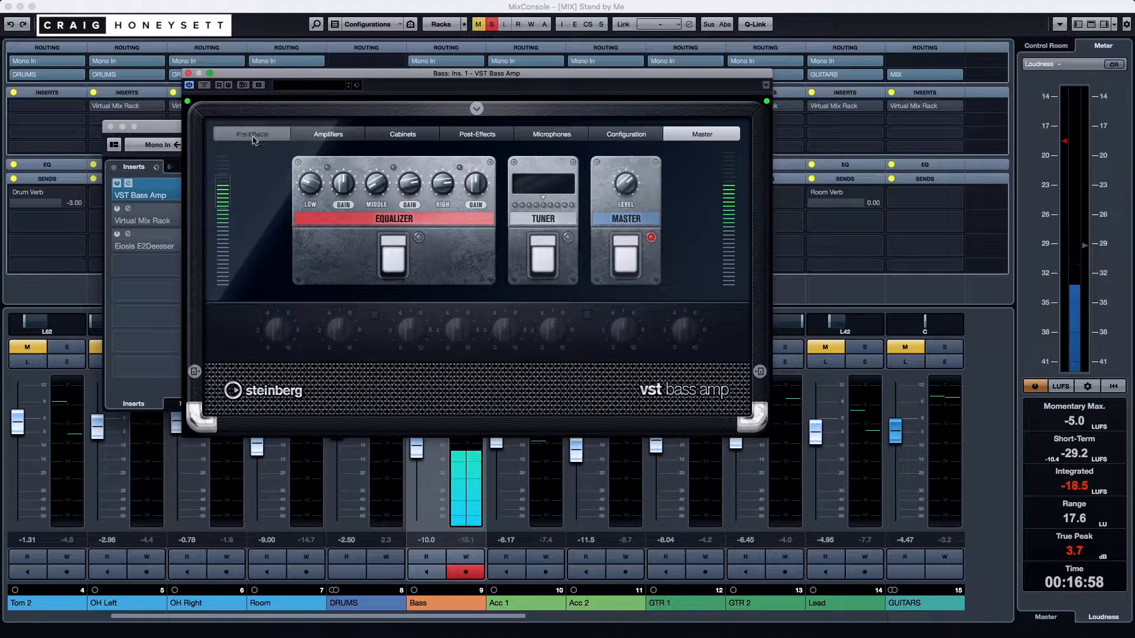
click(345, 139)
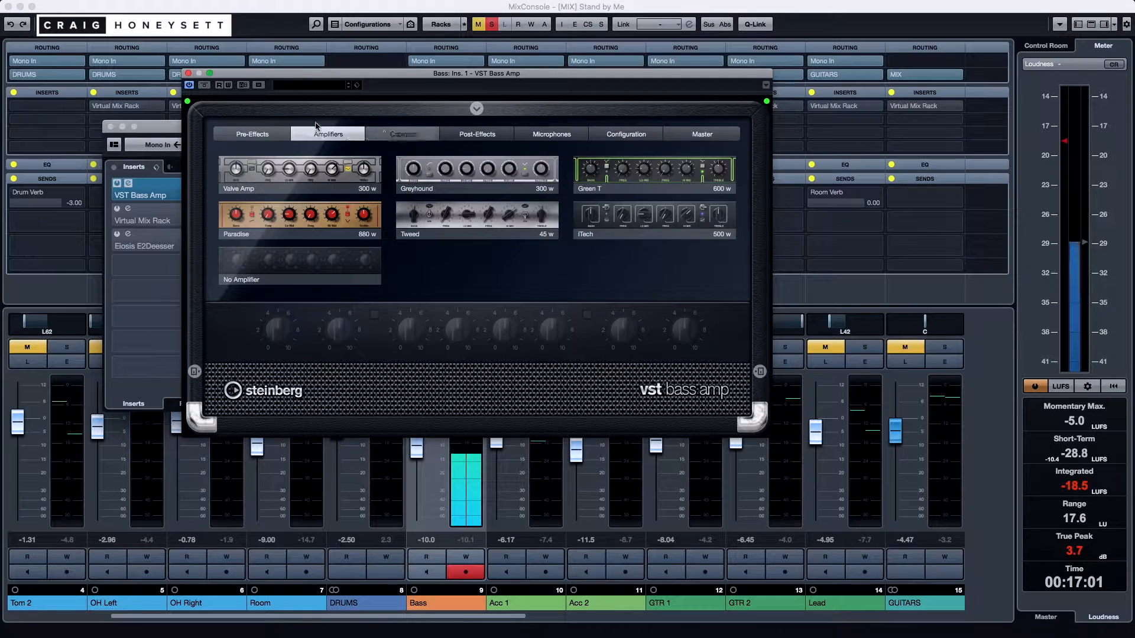
click(188, 74)
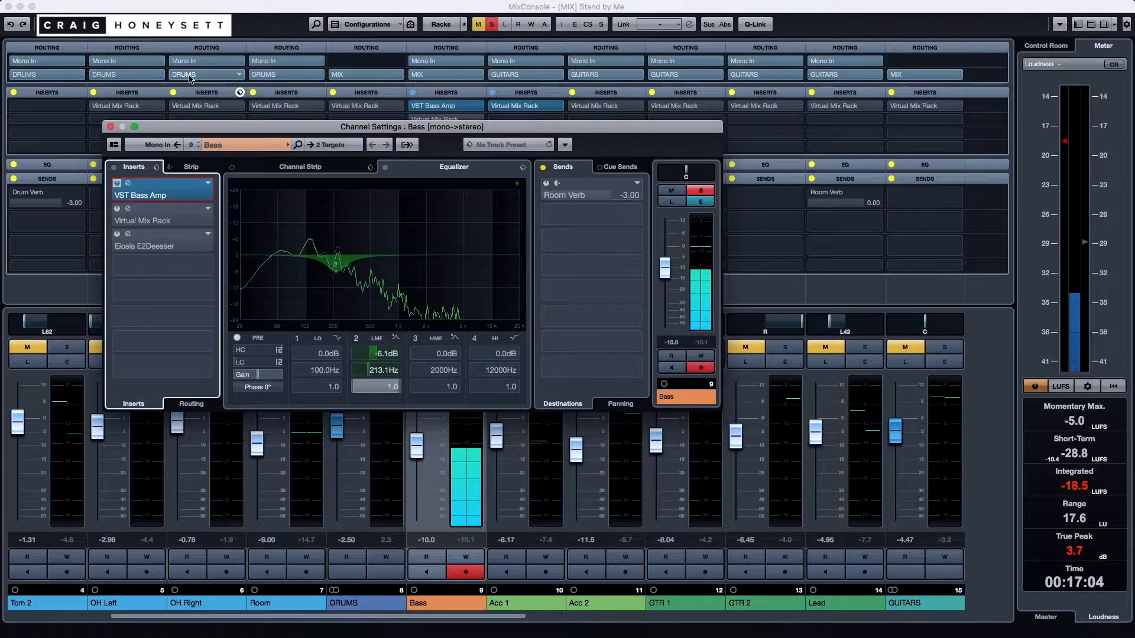
Activate the Bass channel's Virtual Mix Rack and Eiosis E2Deesser inserts, view both plug-in editors, and close them with the channel settings.
click(139, 220)
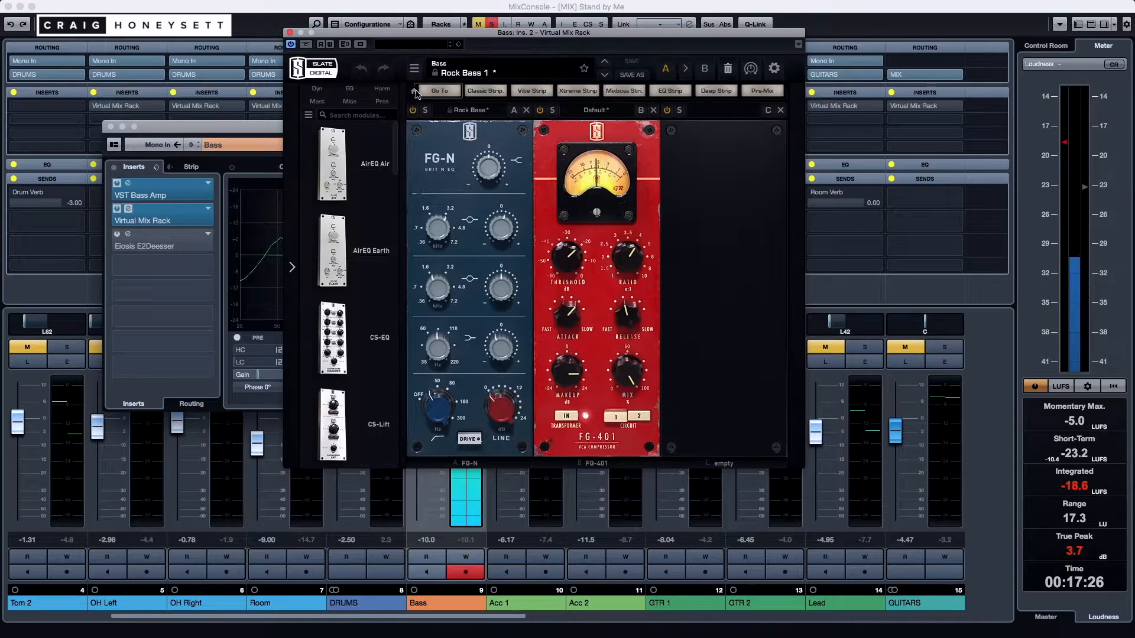
click(290, 33)
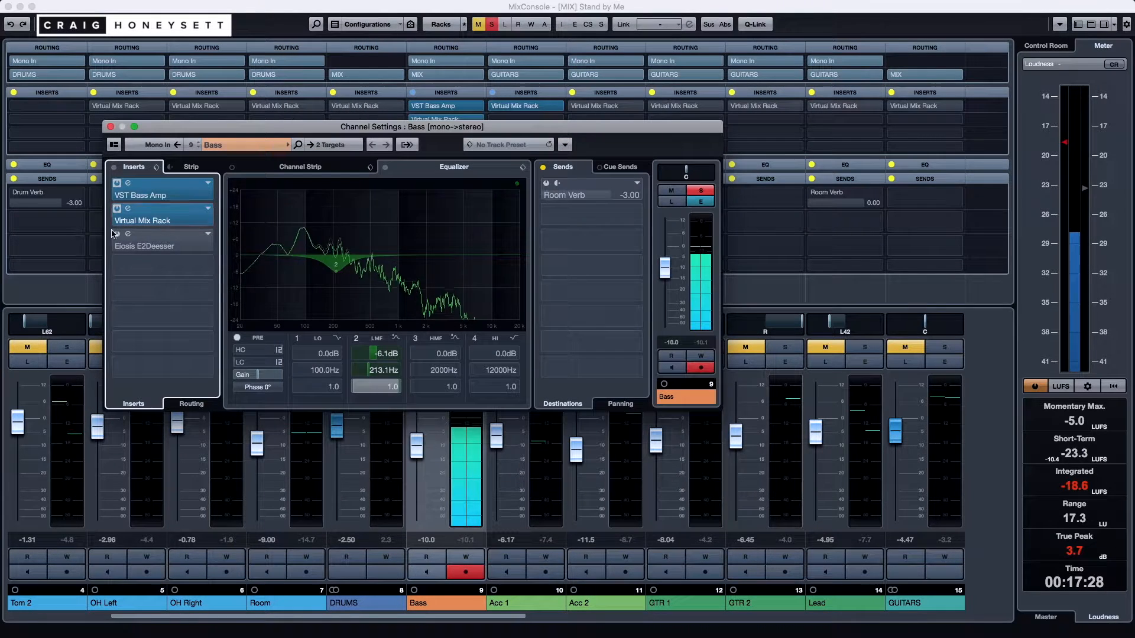
click(126, 236)
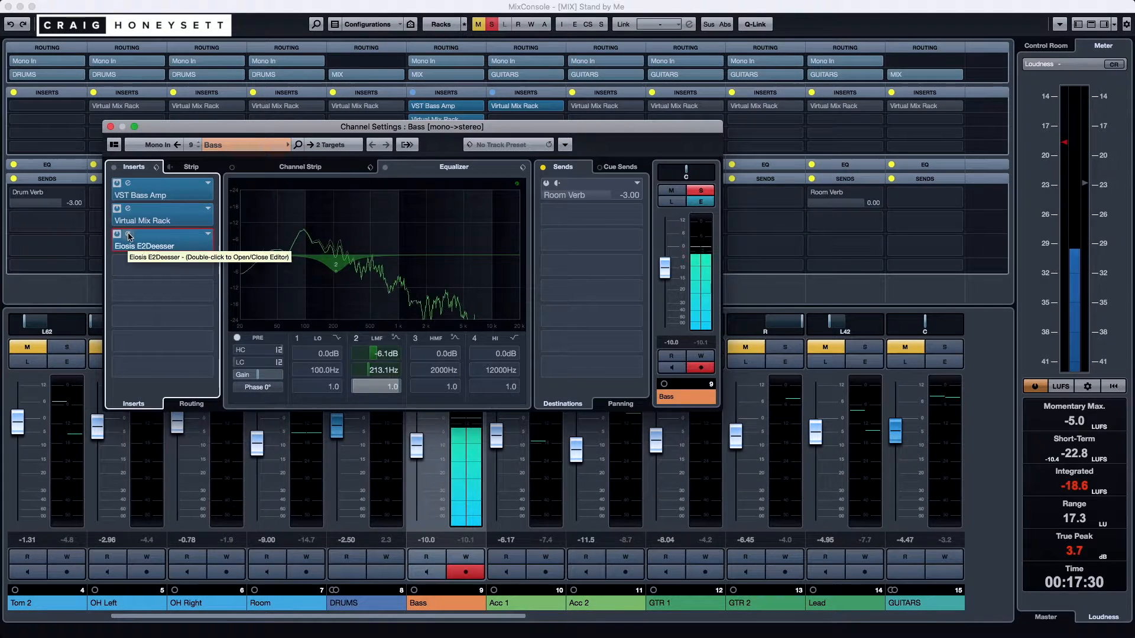
click(128, 235)
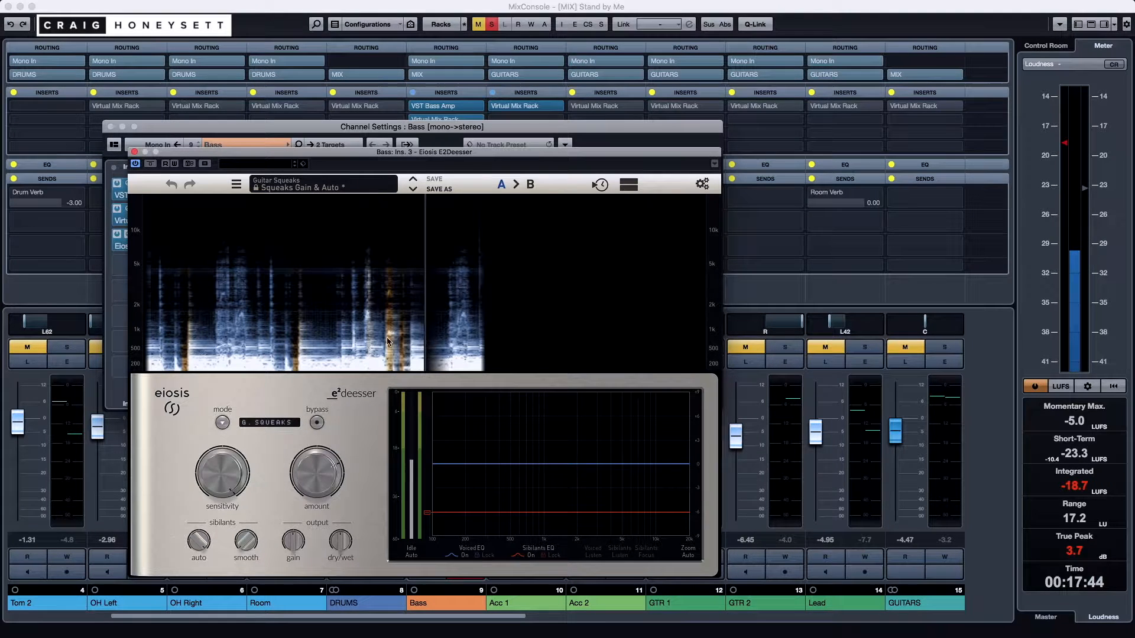
click(134, 152)
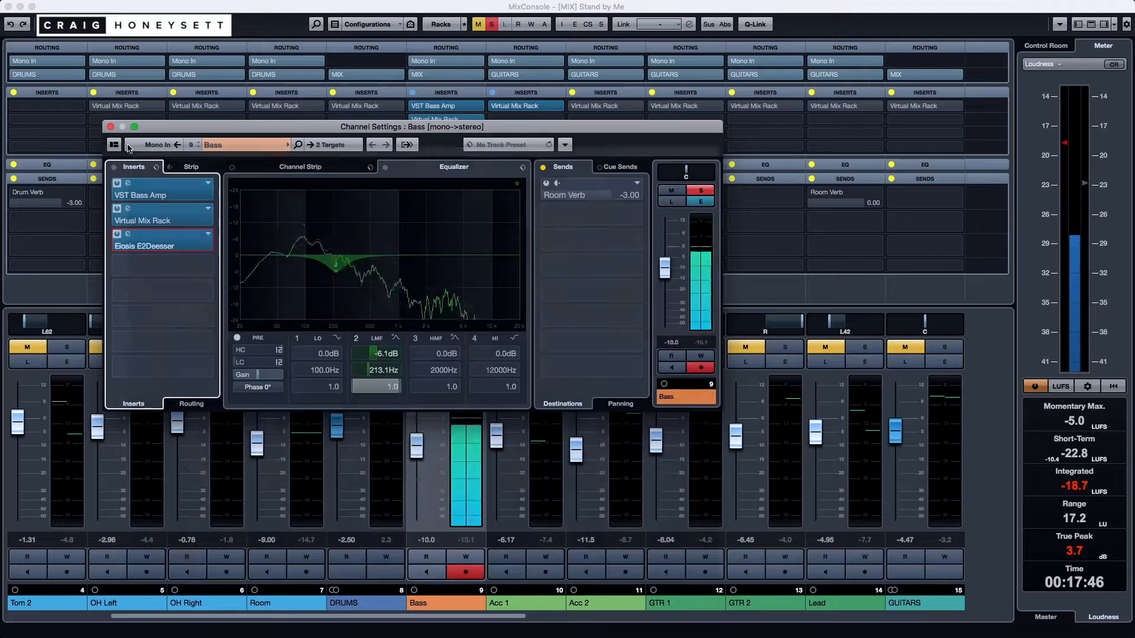
key(super+w)
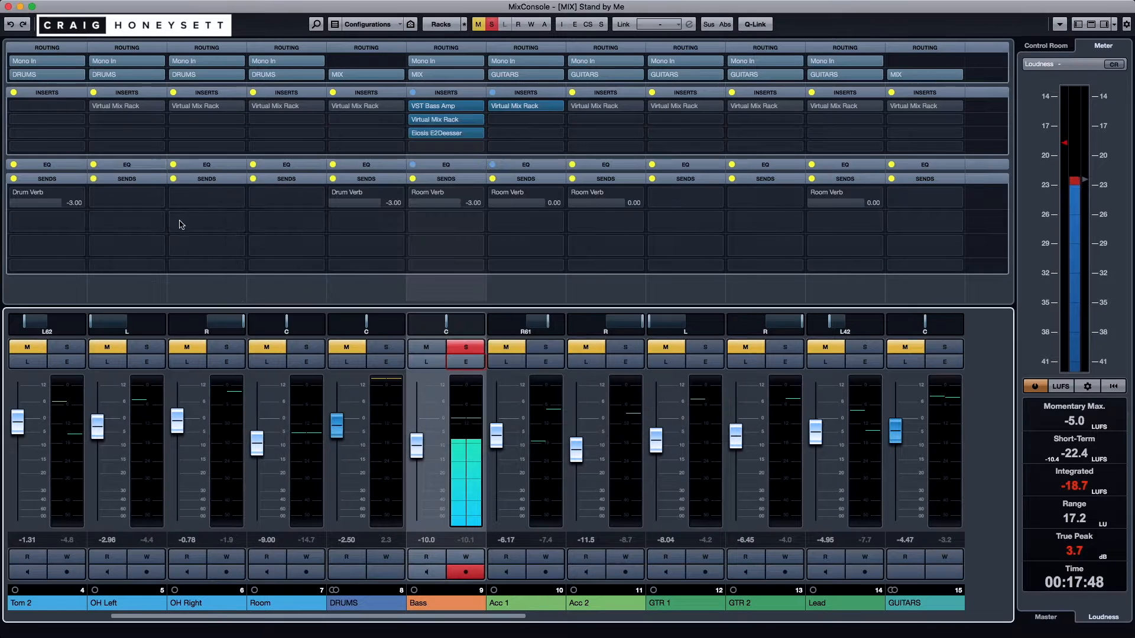
Solo Acc 1 and Acc 2 alongside the Bass and tamba channels.
scroll(499, 517, right, 6)
click(498, 517)
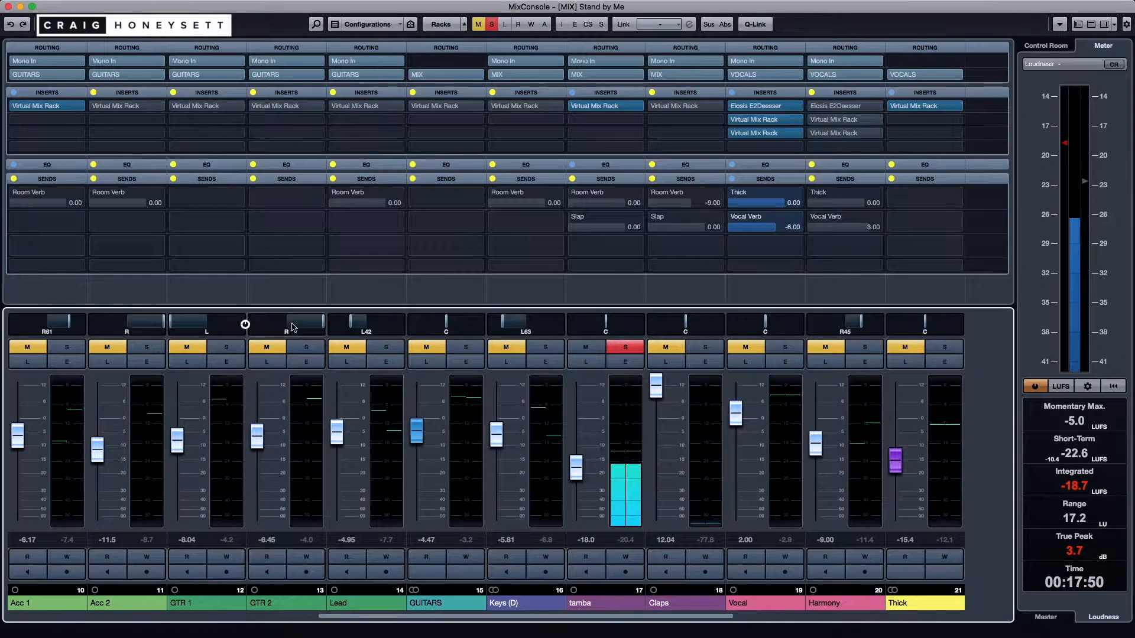
scroll(197, 395, left, 2)
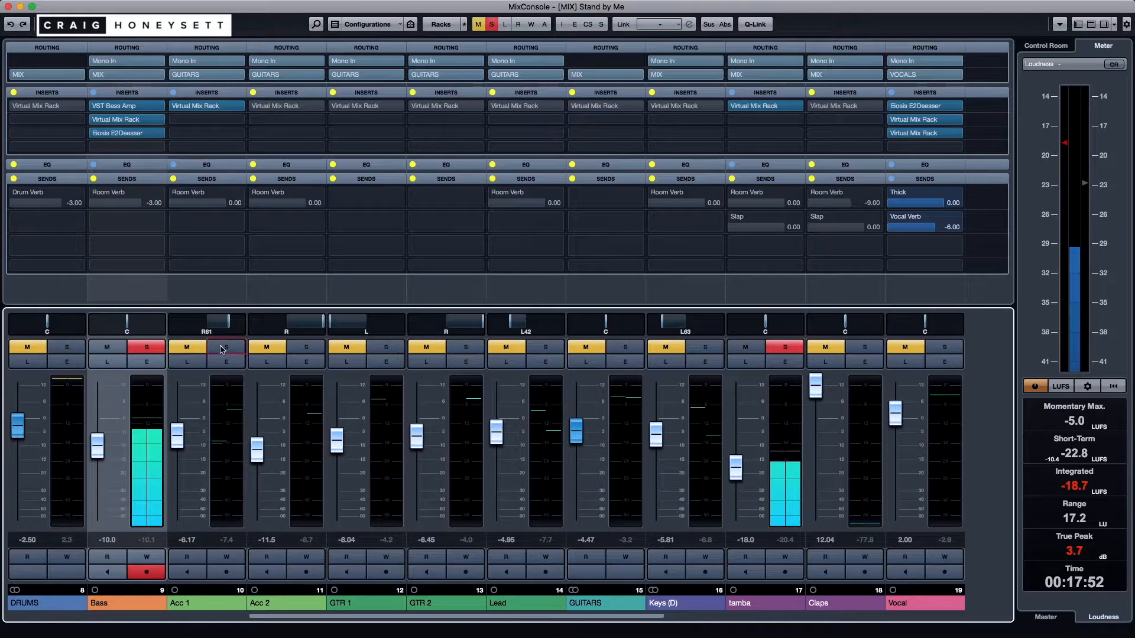
click(218, 348)
click(306, 349)
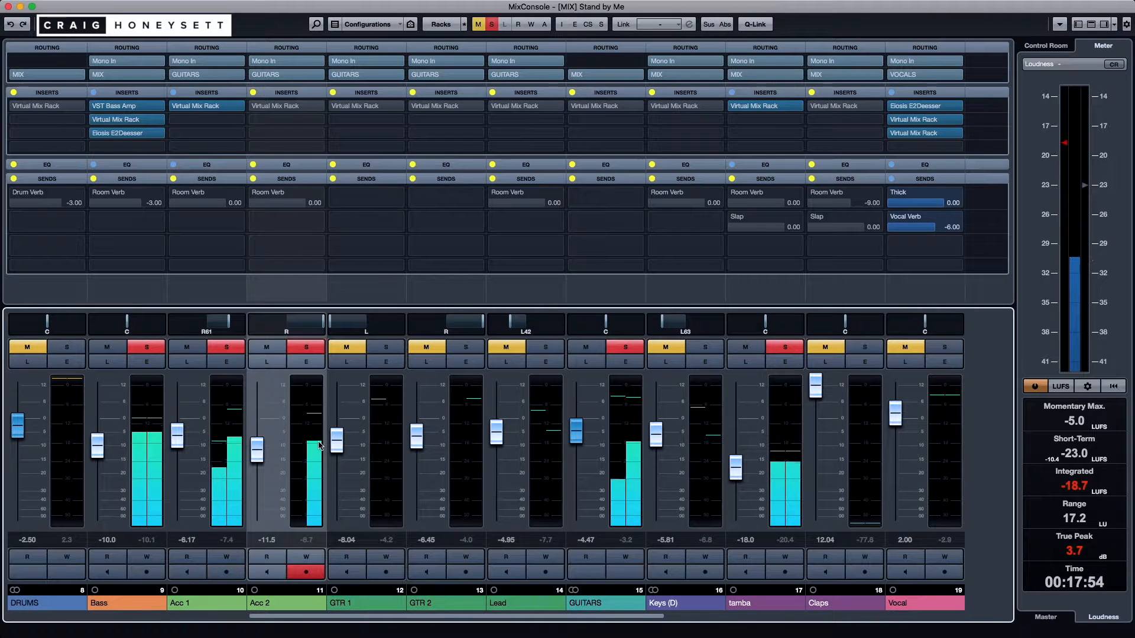
scroll(197, 386, right, 3)
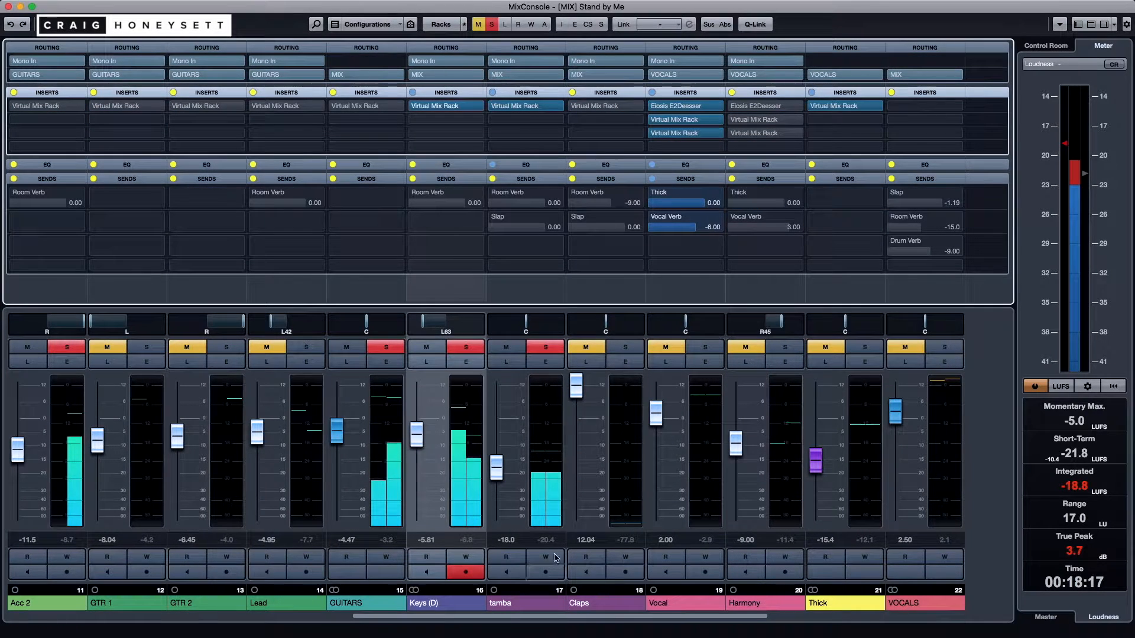
Review the Keys (D) channel settings and its Virtual Mix Rack plug-in editor, closing each window when done.
click(468, 362)
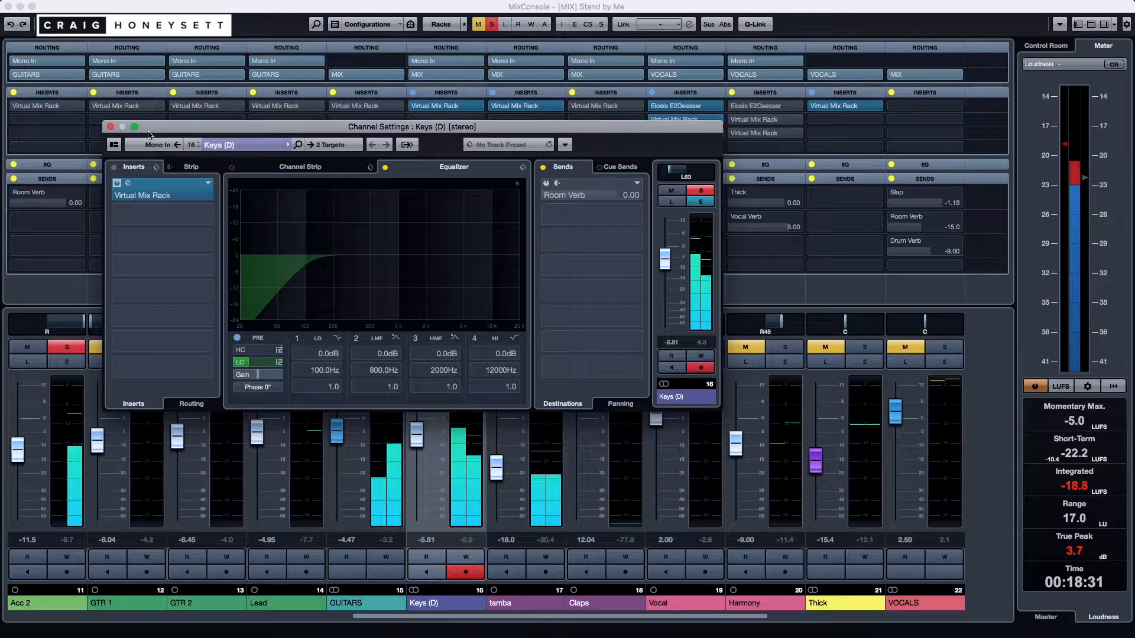
click(110, 127)
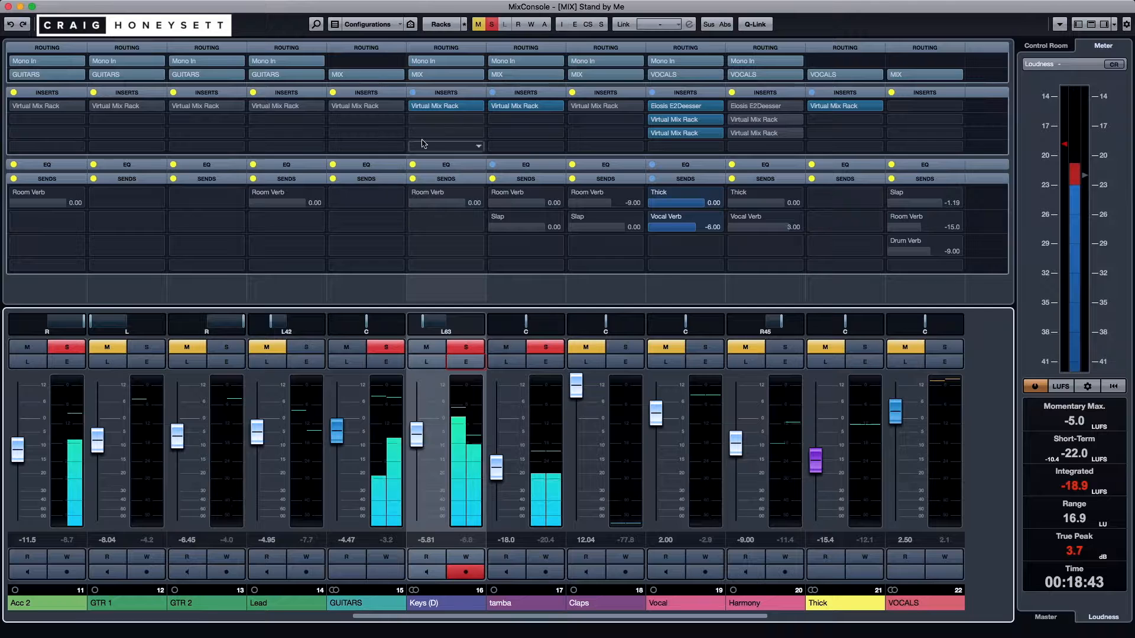
click(424, 106)
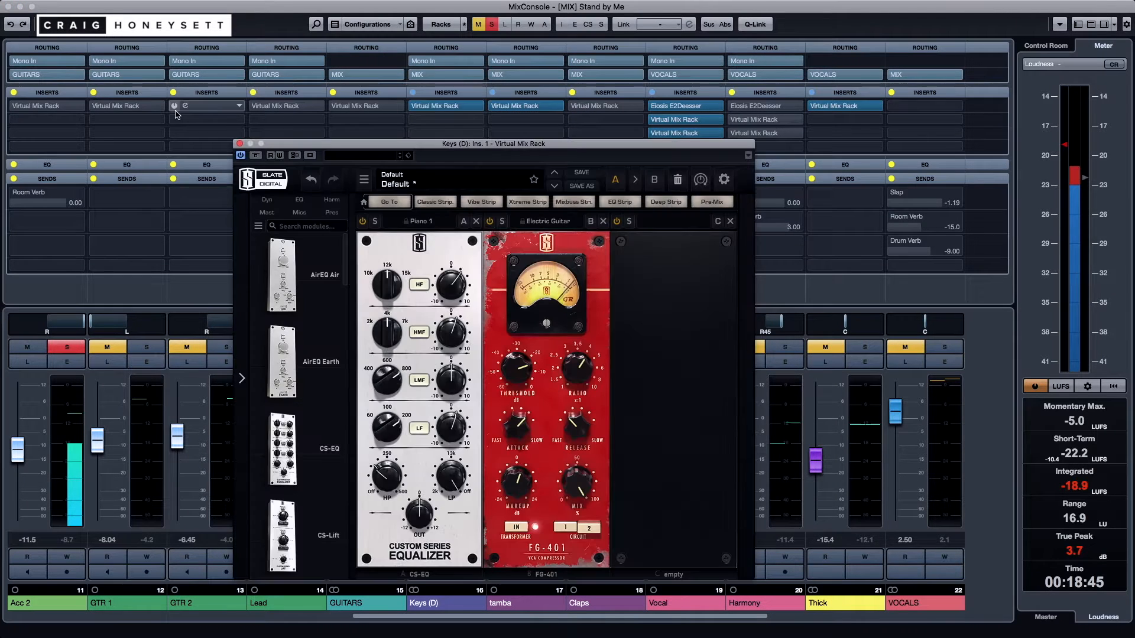
drag(345, 147, 355, 43)
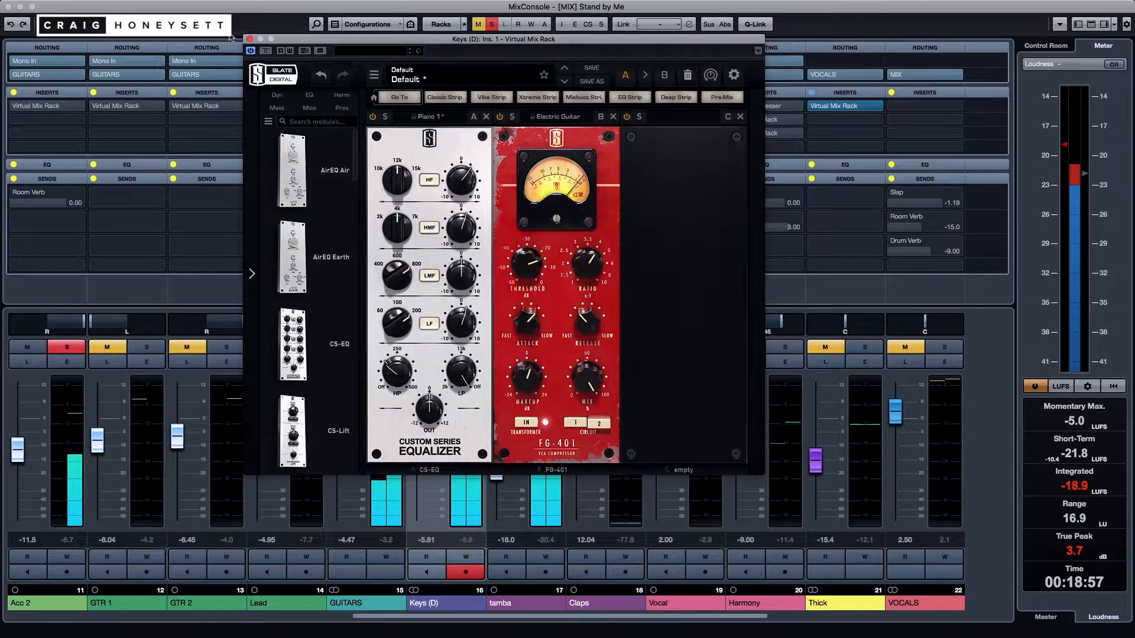
click(249, 39)
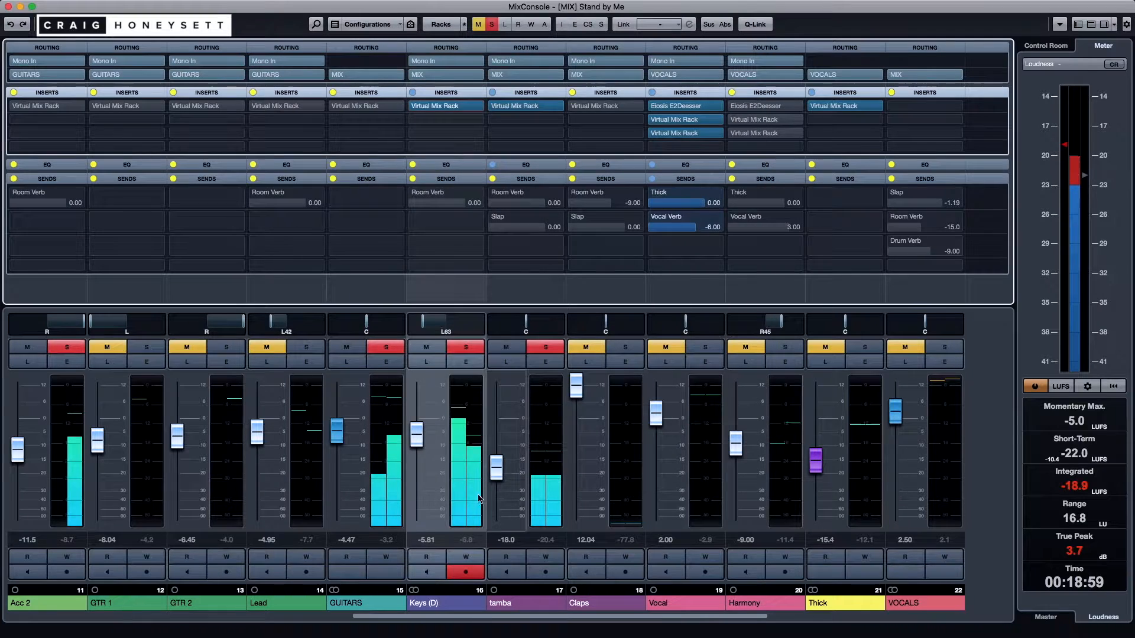
Solo the DRUMS group with all its drum channels alongside the already soloed channels.
click(447, 496)
scroll(448, 495, right, 3)
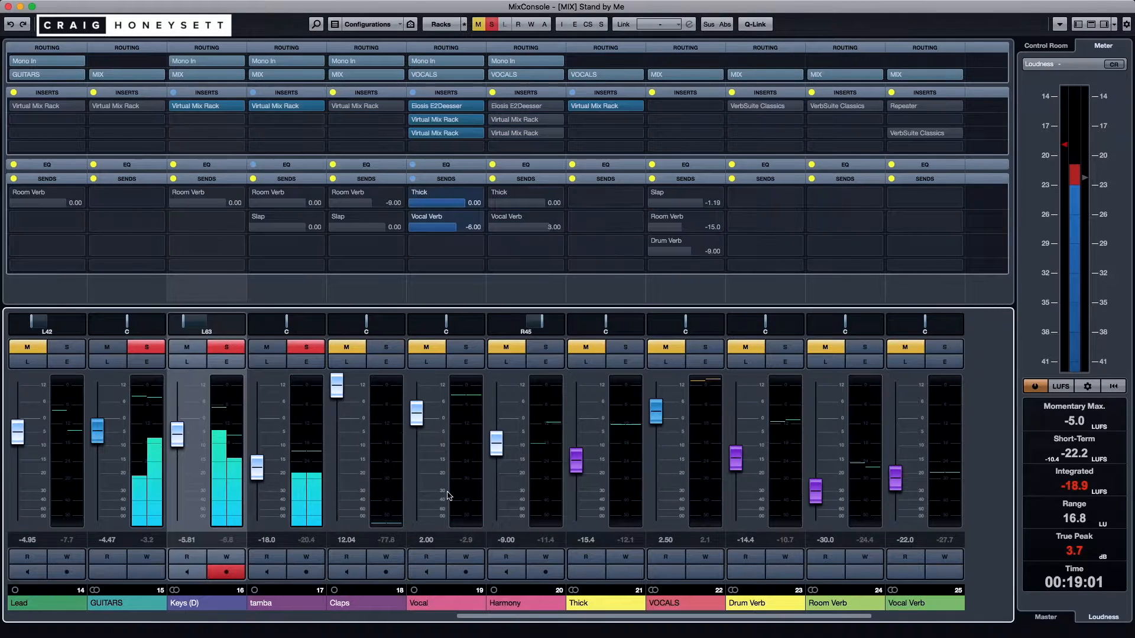
scroll(455, 414, left, 2)
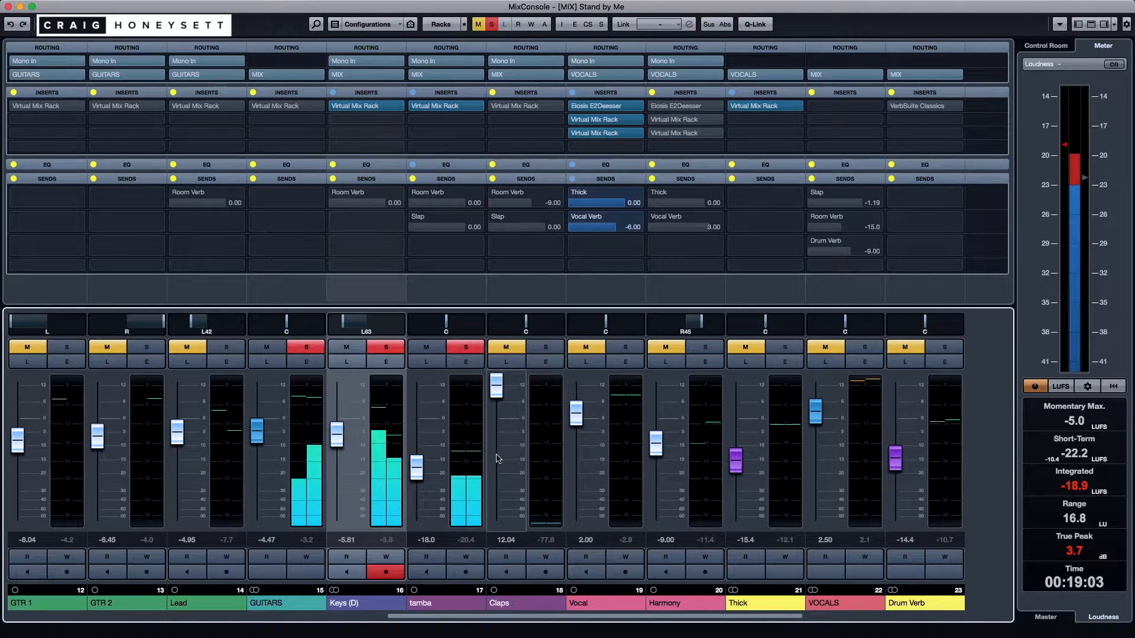
scroll(497, 458, left, 5)
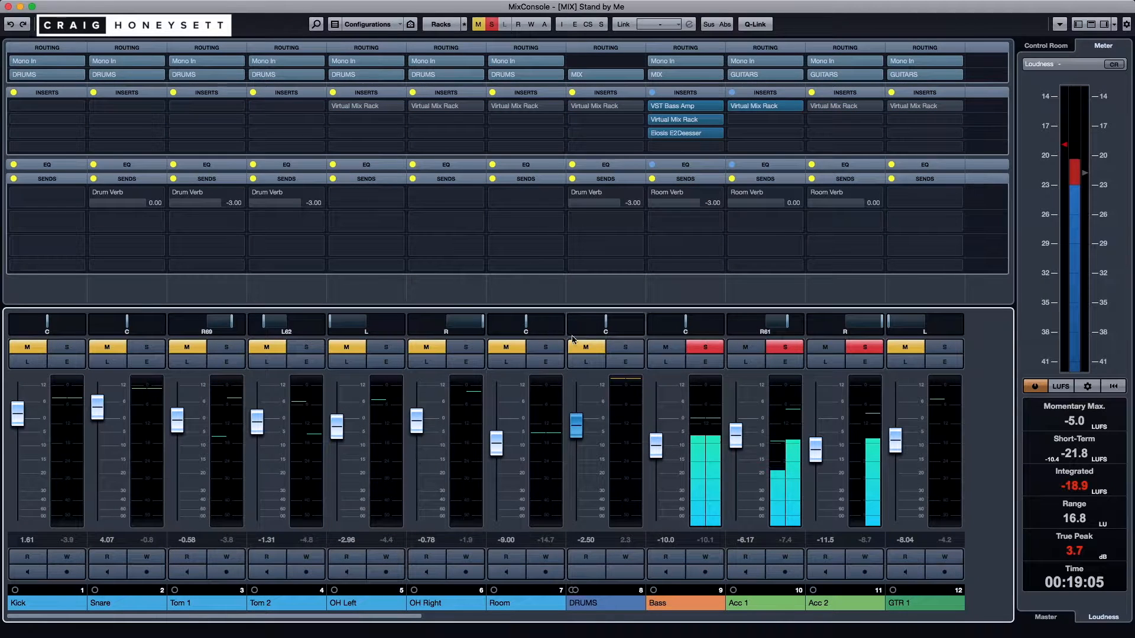
click(625, 349)
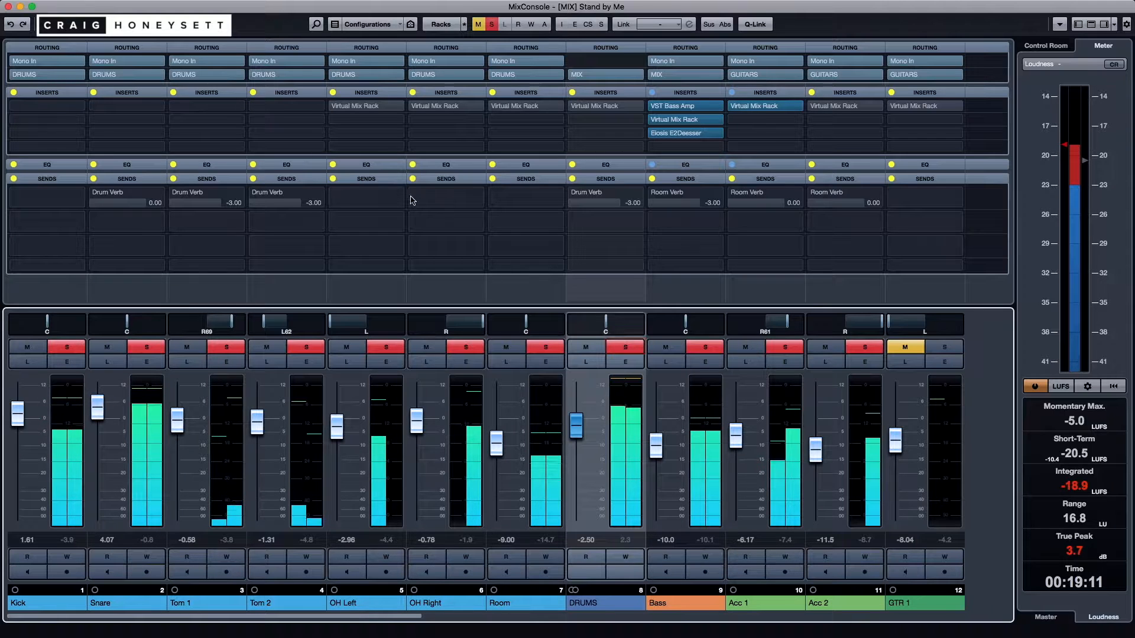
Activate the Kick and Snare equalizers, view the Kick EQ curve in its channel settings, and close that window.
mouse_move(337, 107)
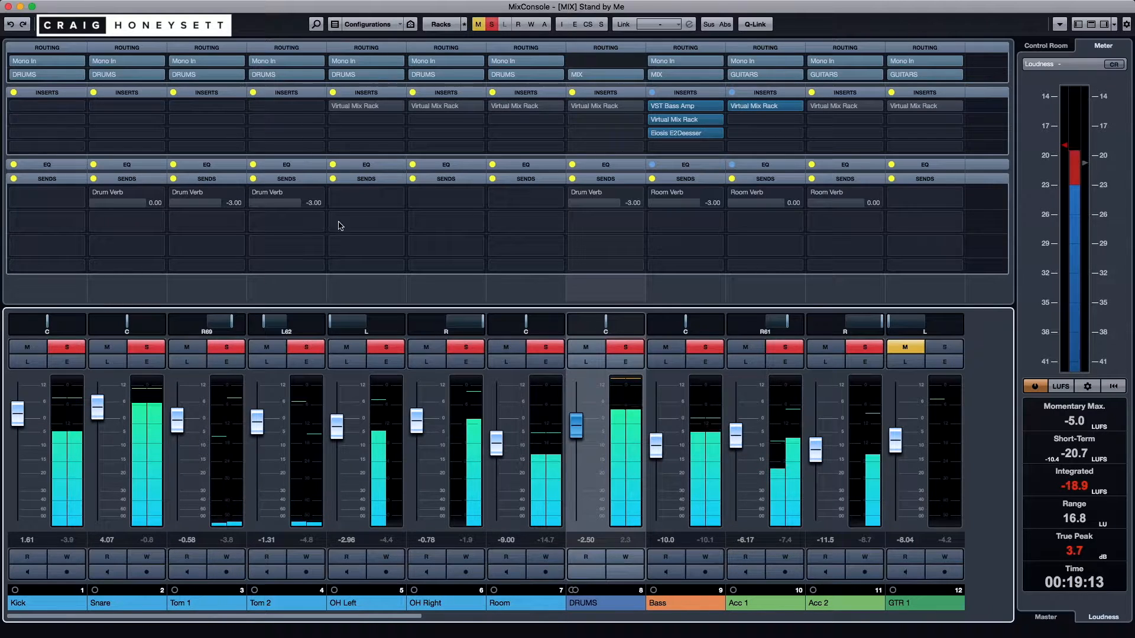
click(13, 164)
click(92, 166)
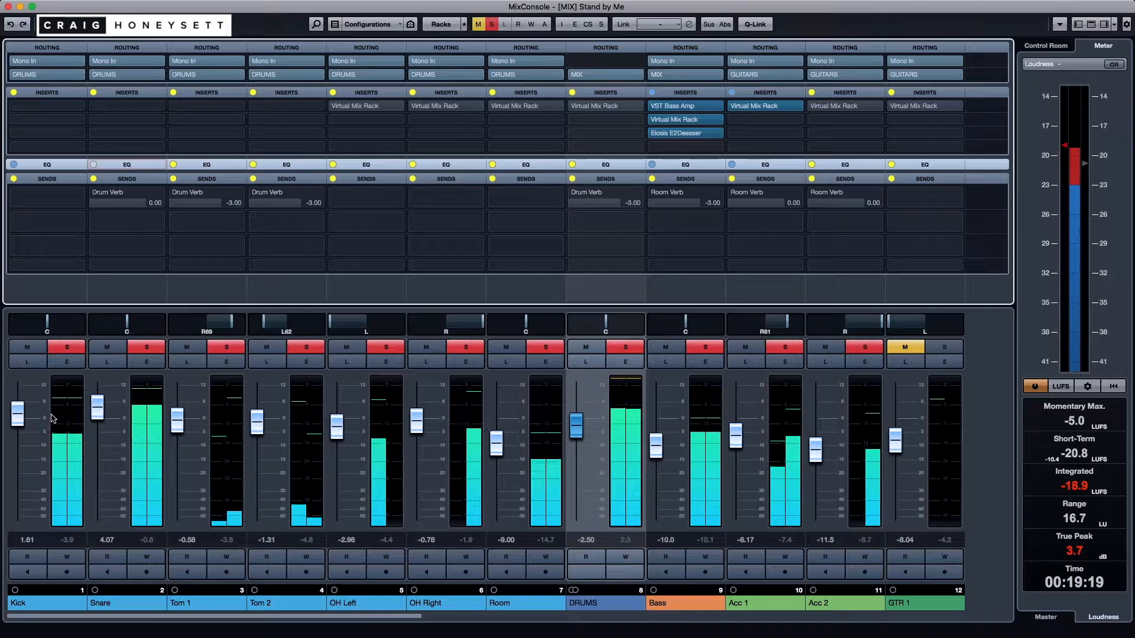
click(69, 361)
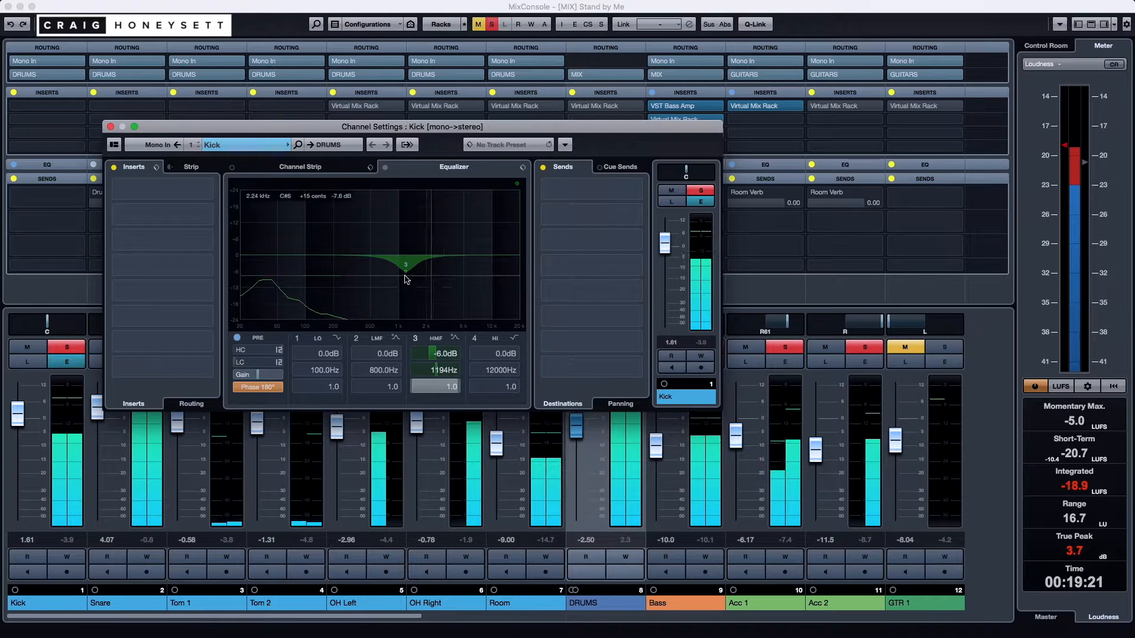
click(110, 127)
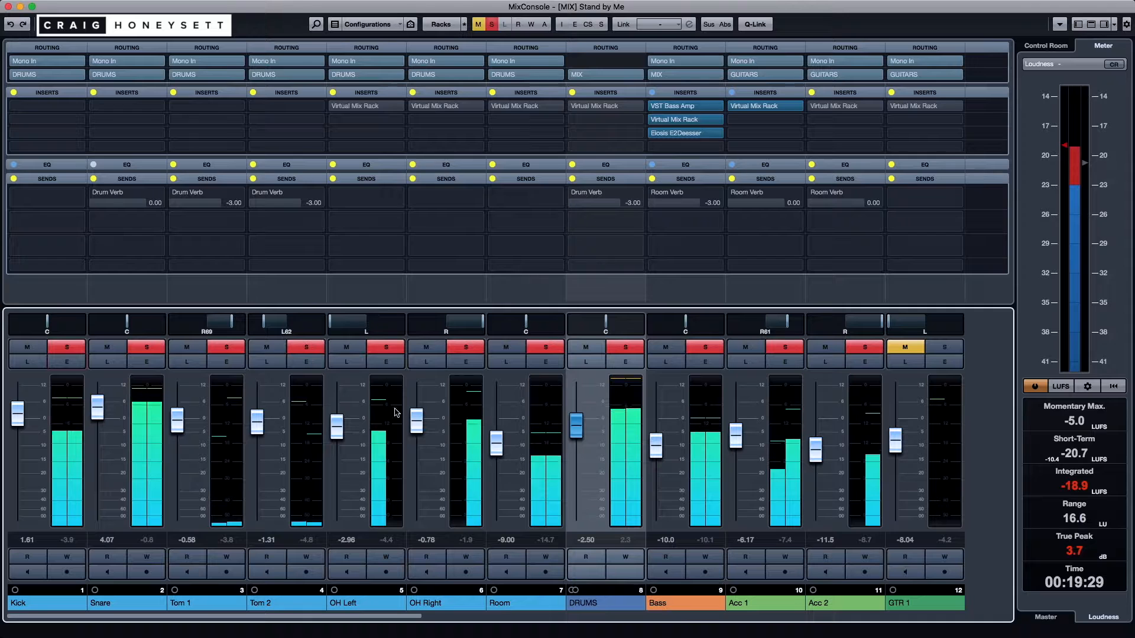
Activate OH Left's Virtual Mix Rack insert from its channel settings, view the plug-in editor, and close both windows.
click(392, 362)
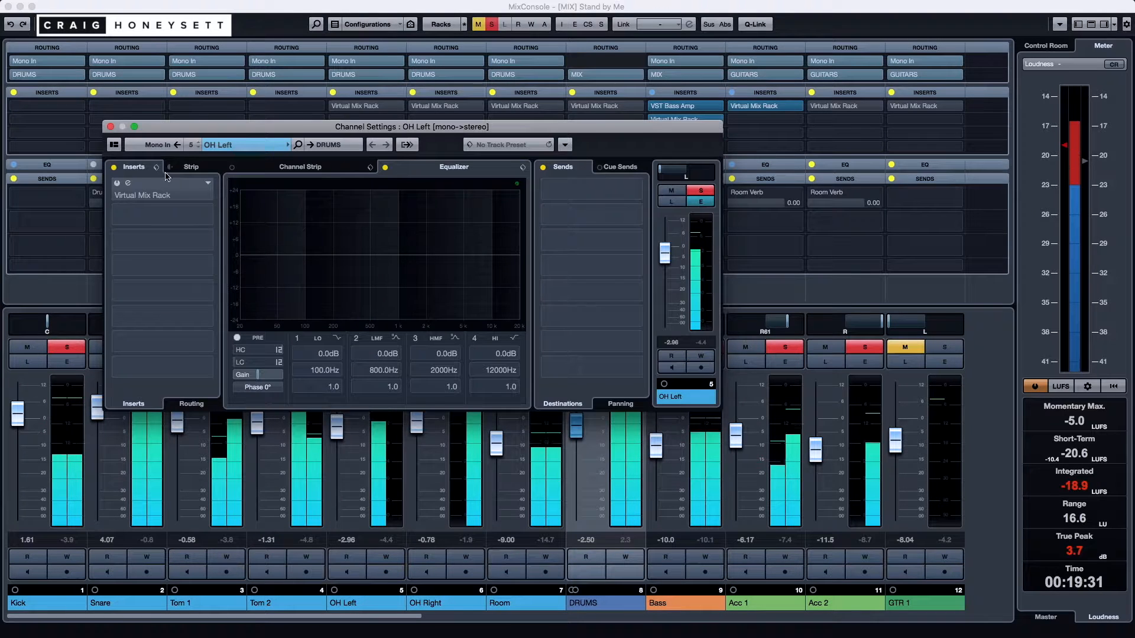
click(118, 184)
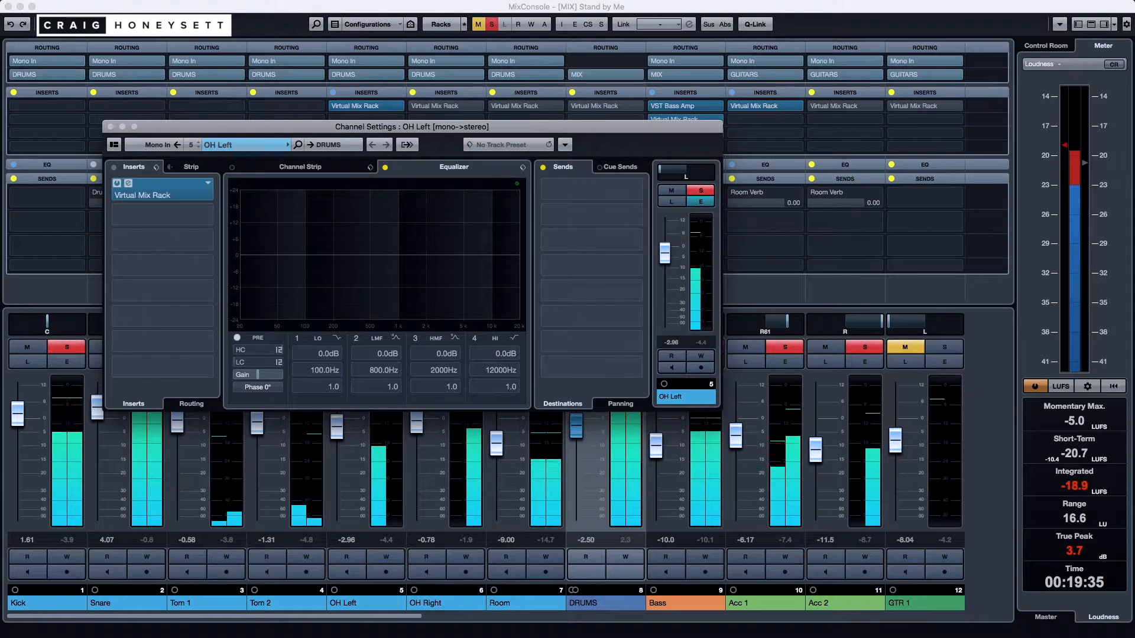
drag(402, 62, 406, 58)
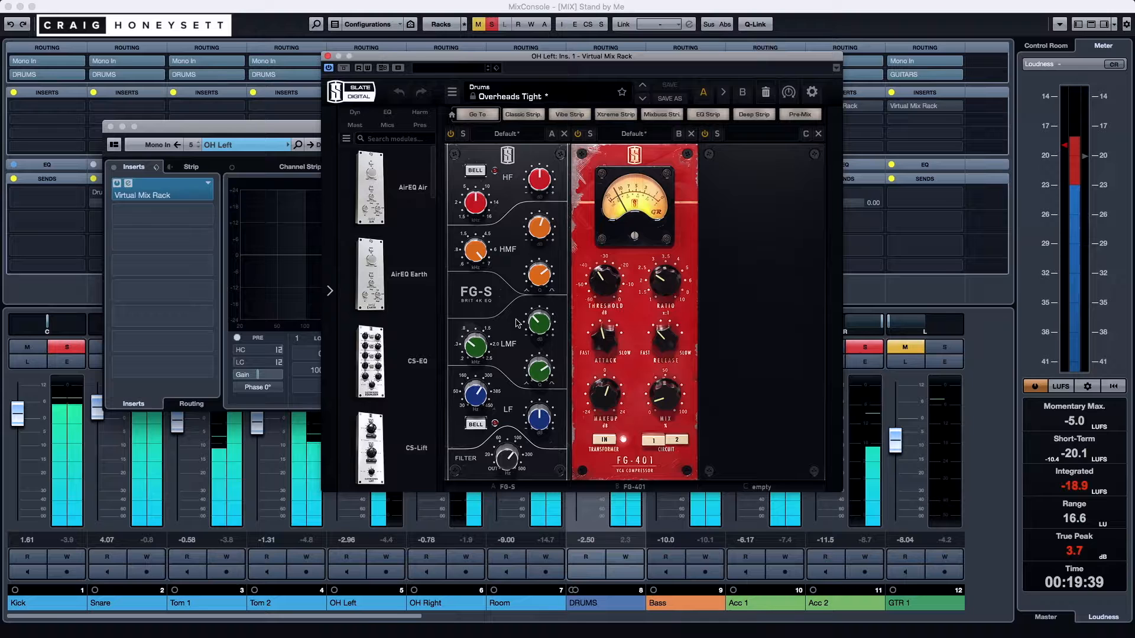
mouse_move(474, 342)
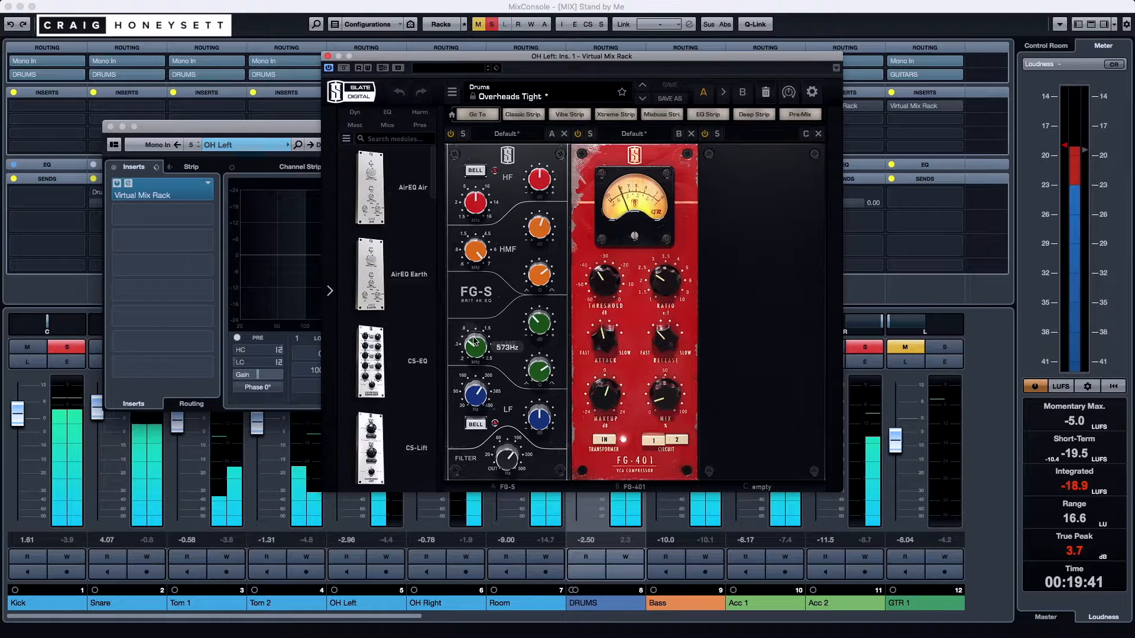
mouse_move(508, 383)
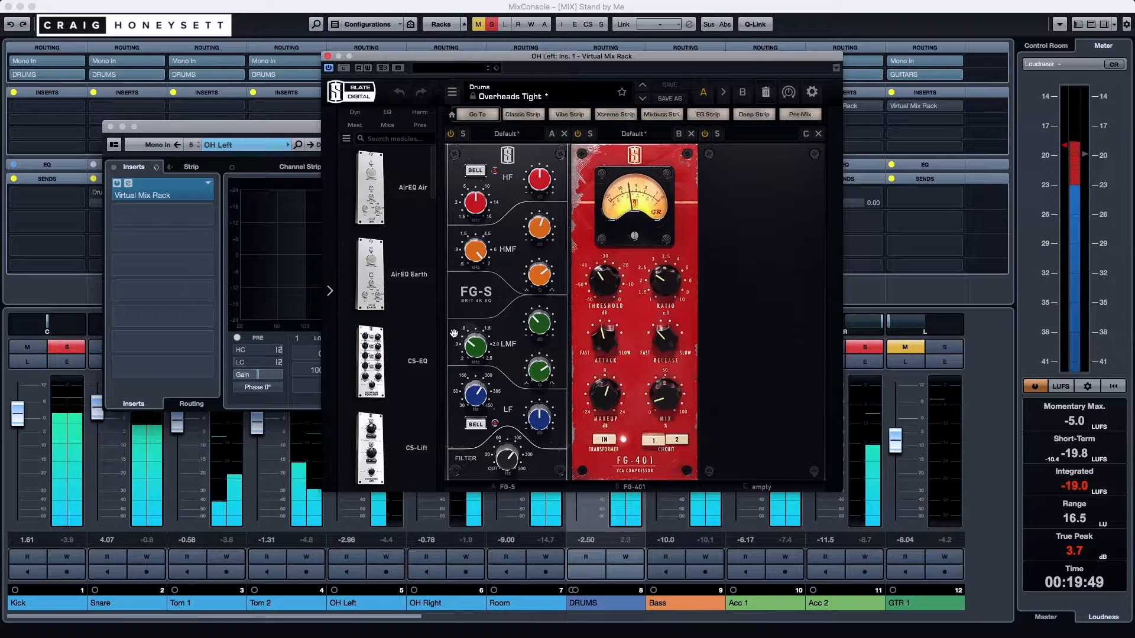
click(327, 55)
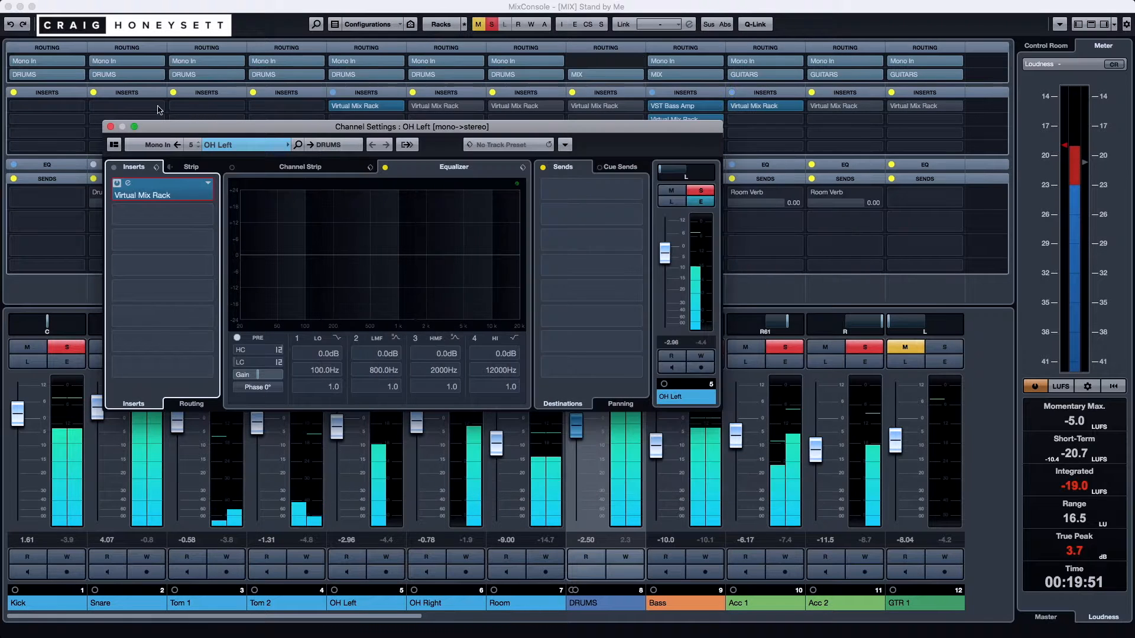
click(111, 127)
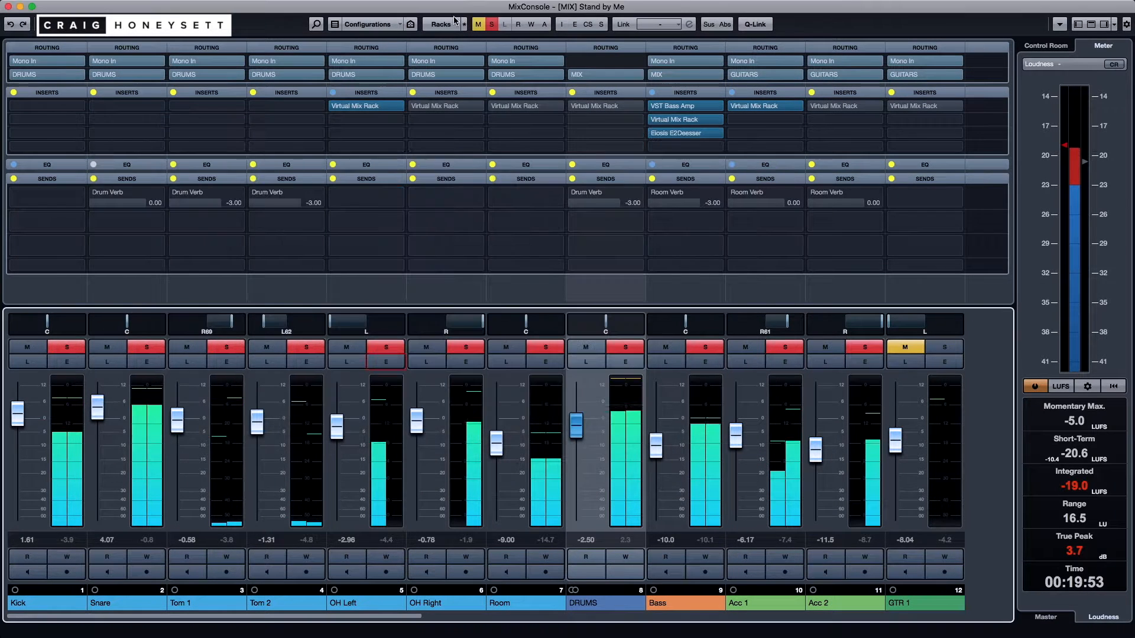
Clear all mutes and solos in the mixer, and solo only the OH Left, OH Right and Room channels.
click(478, 24)
click(491, 25)
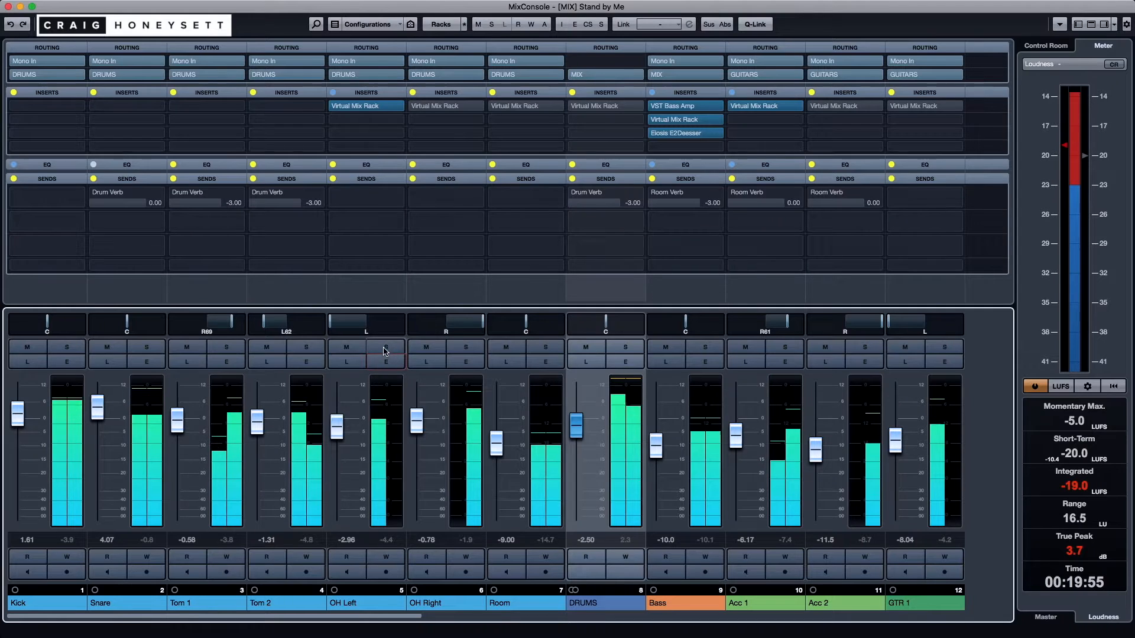
click(386, 349)
click(466, 347)
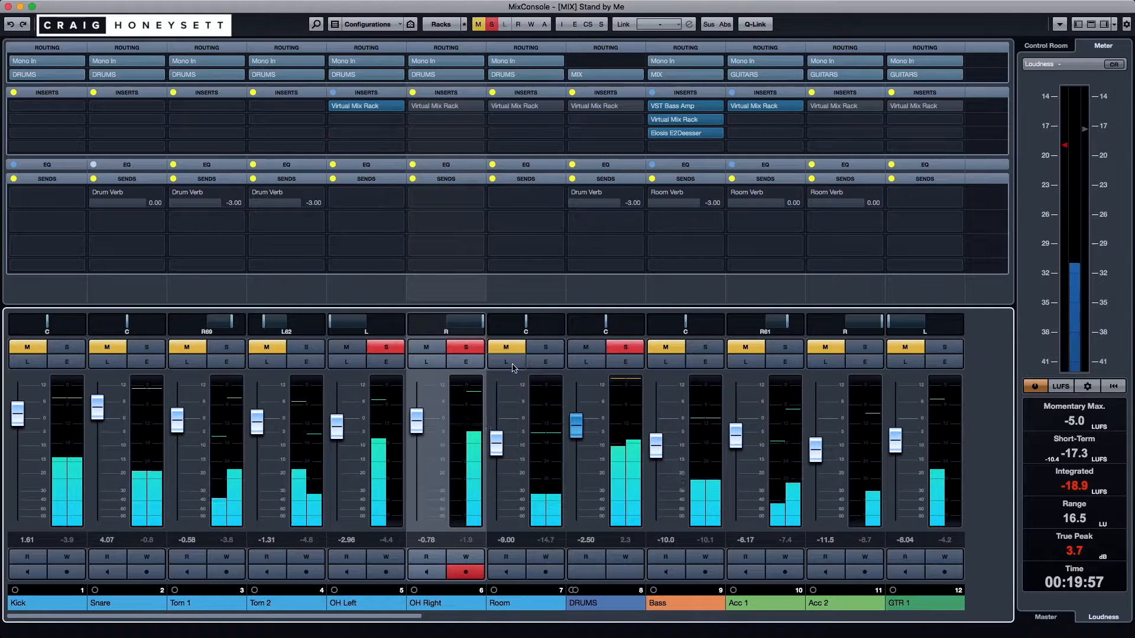
click(546, 348)
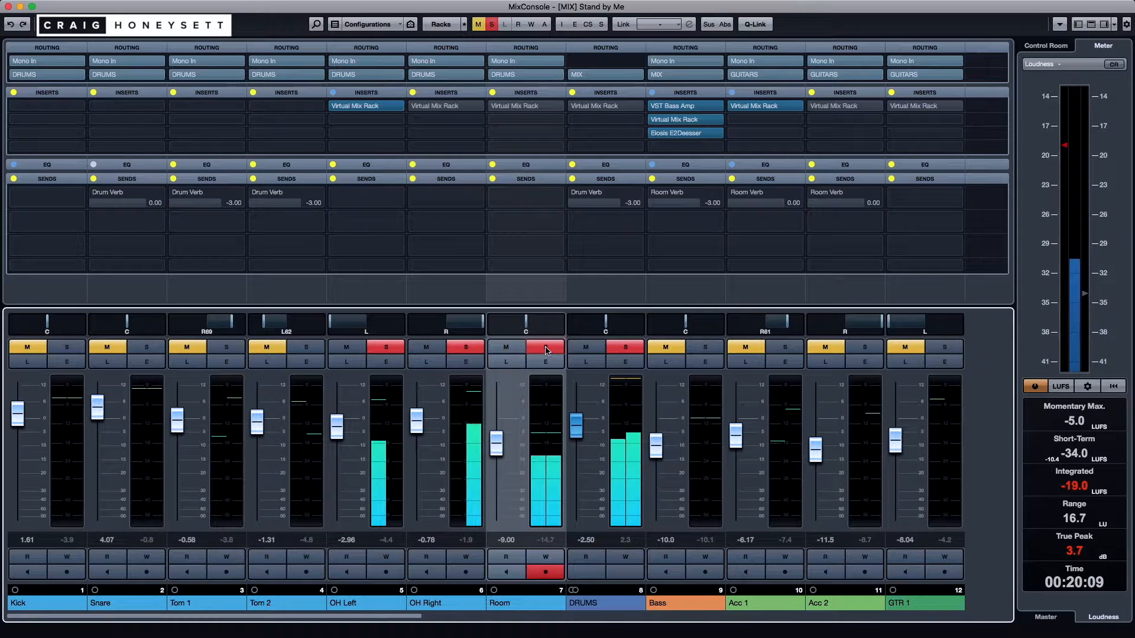
Activate the Virtual Mix Rack inserts on DRUMS and OH Right, and open the DRUMS plug-in editor clear of the first channels.
scroll(349, 436, right, 2)
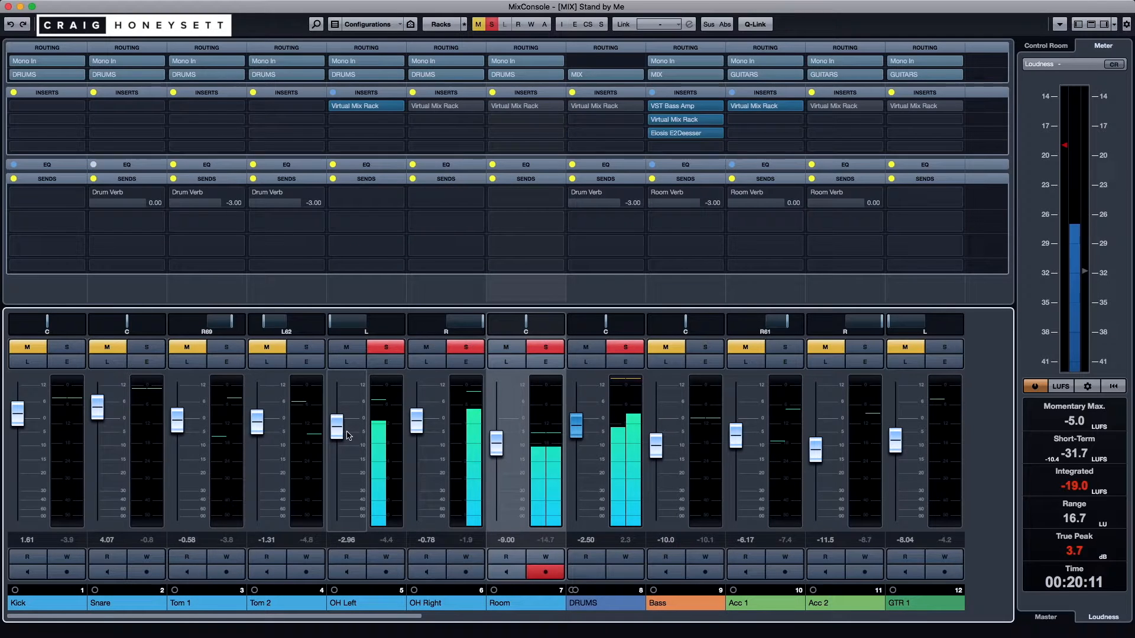
scroll(349, 435, right, 2)
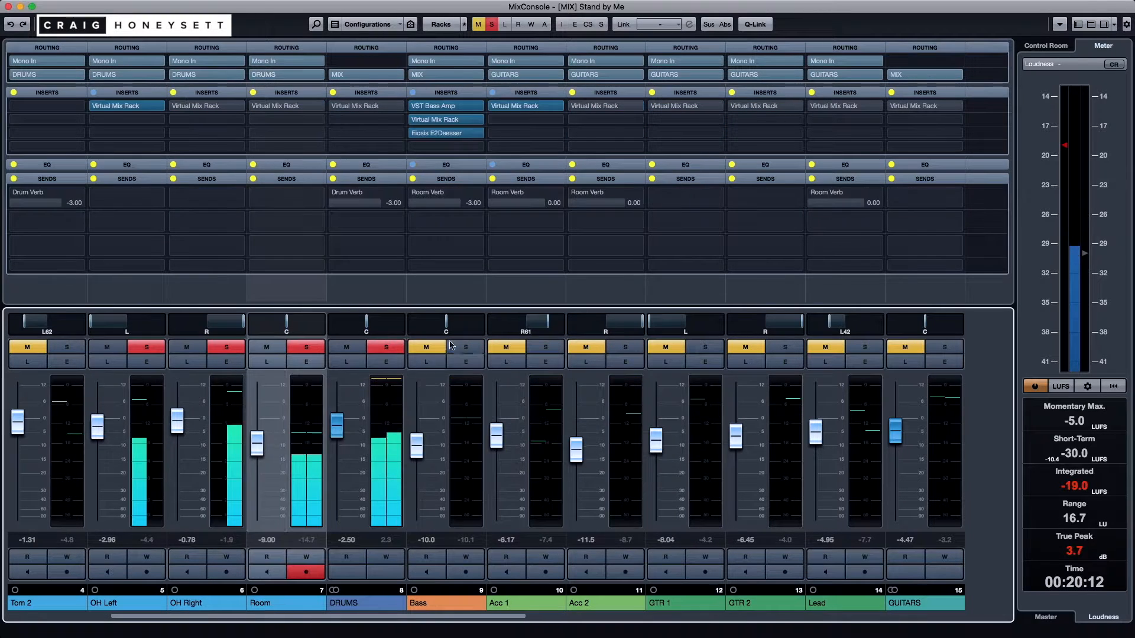
click(335, 106)
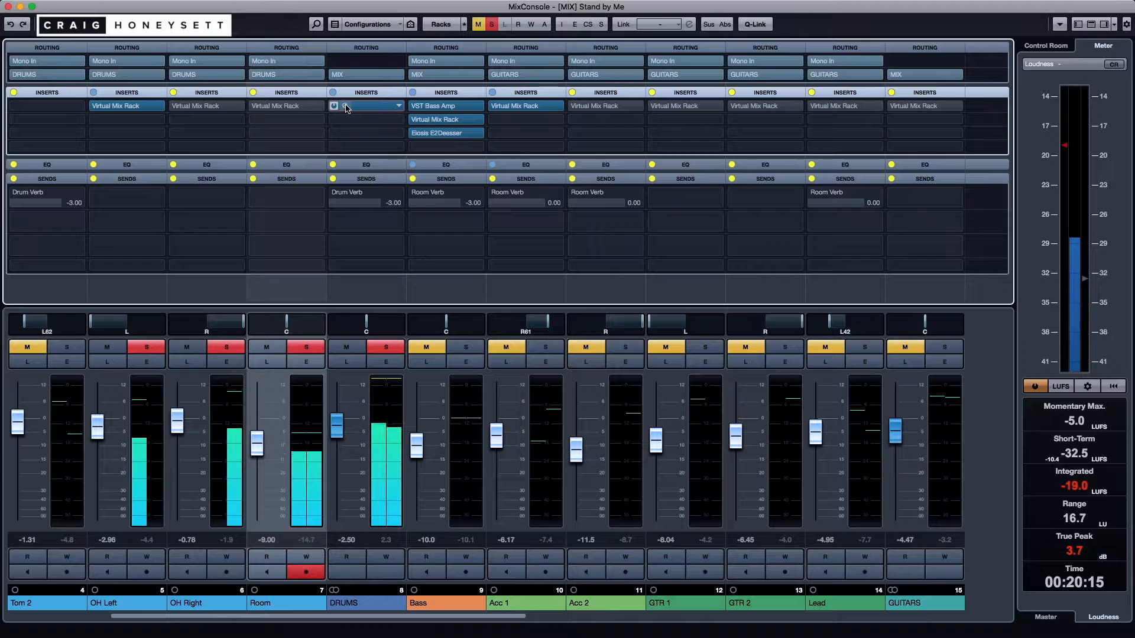
click(176, 107)
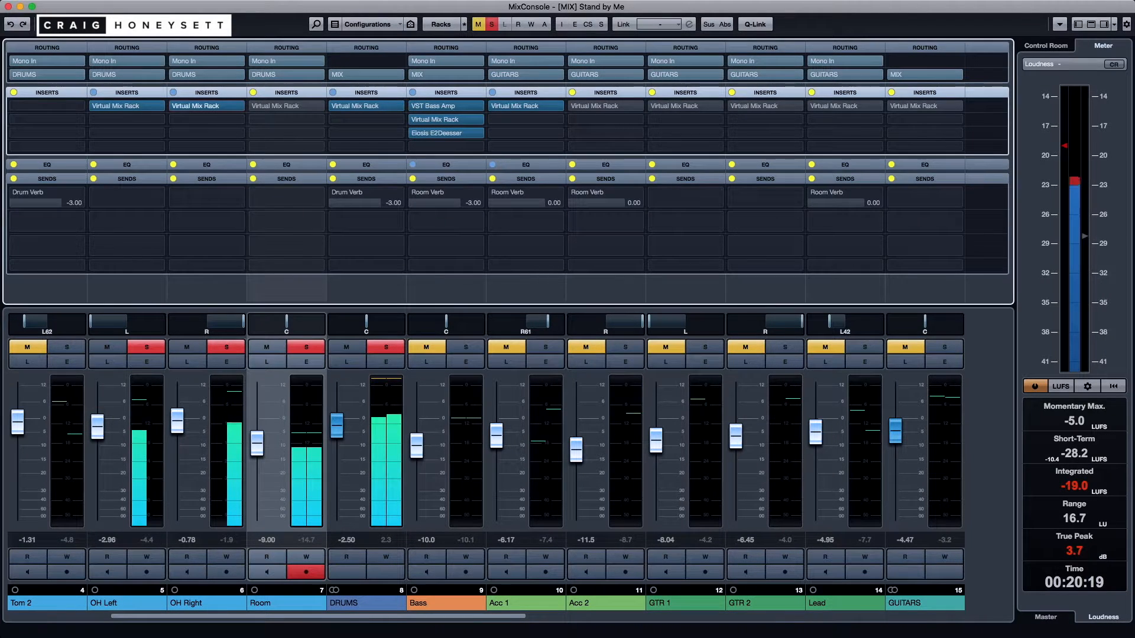
click(366, 106)
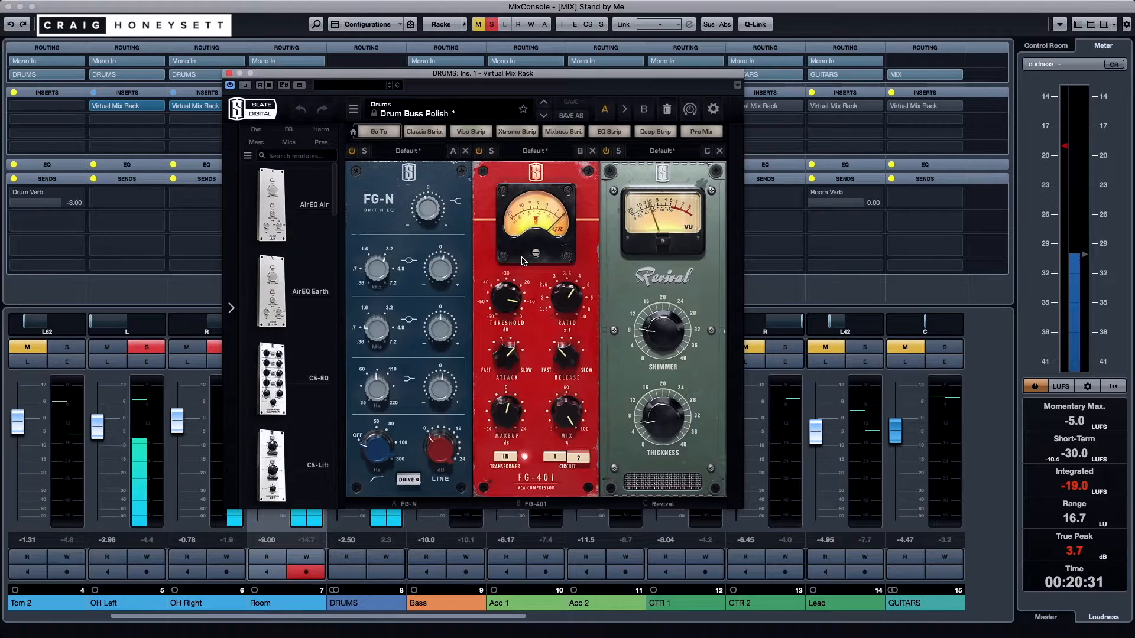
drag(312, 73, 448, 101)
Bring Kick, Snare, Tom 1 and Tom 2 back in by unmuting them alongside the soloed overheads and Room.
scroll(199, 387, left, 3)
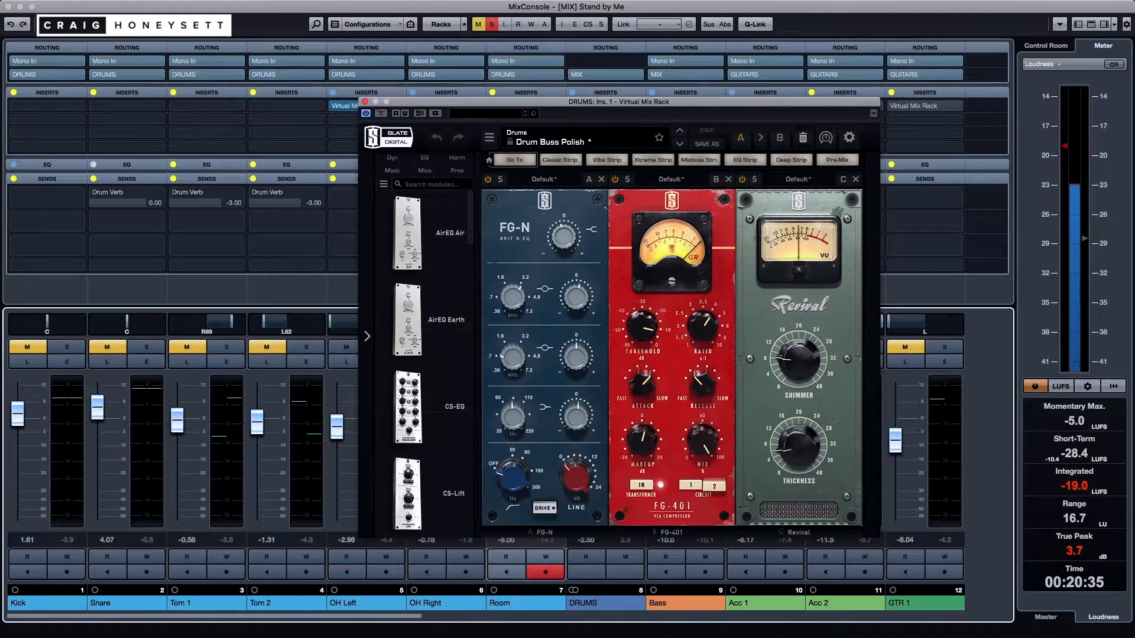
click(34, 347)
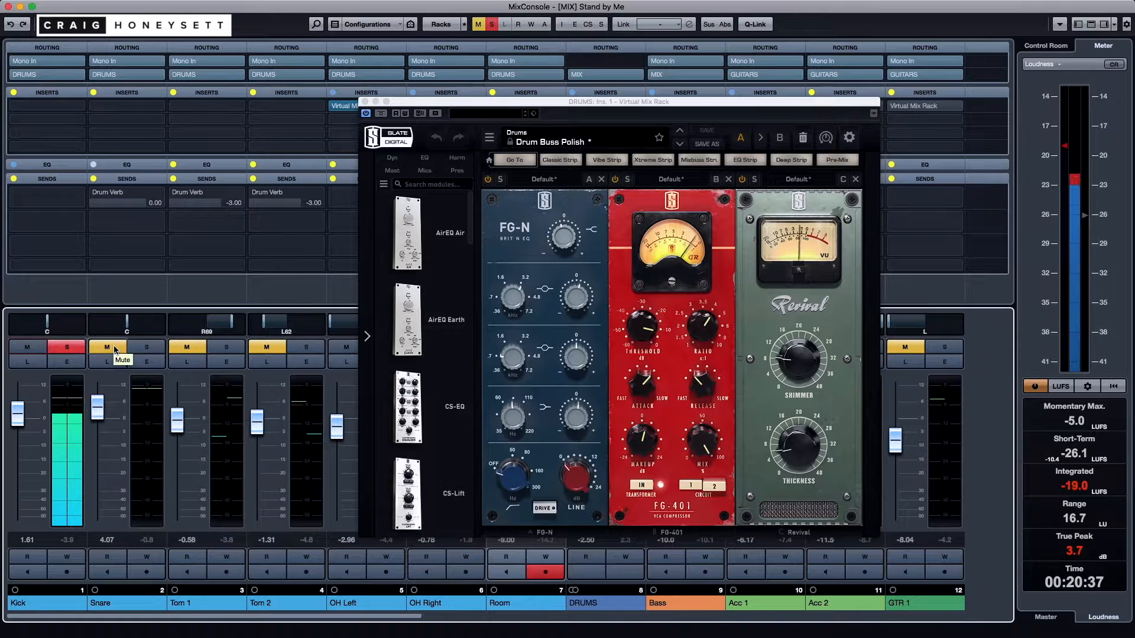
click(107, 347)
click(189, 347)
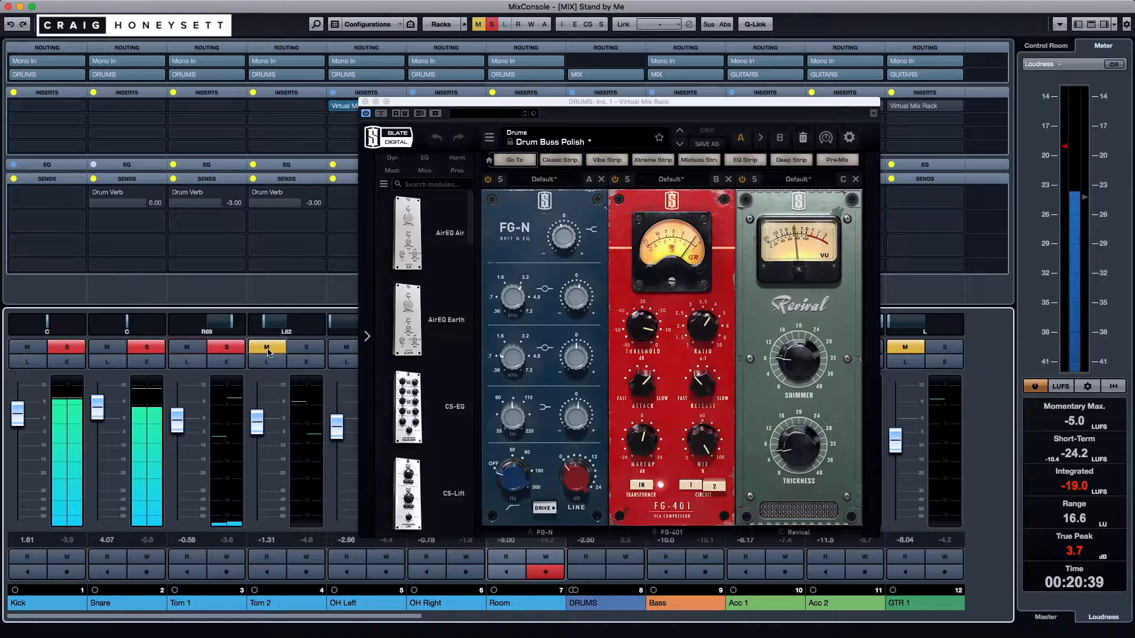
click(267, 347)
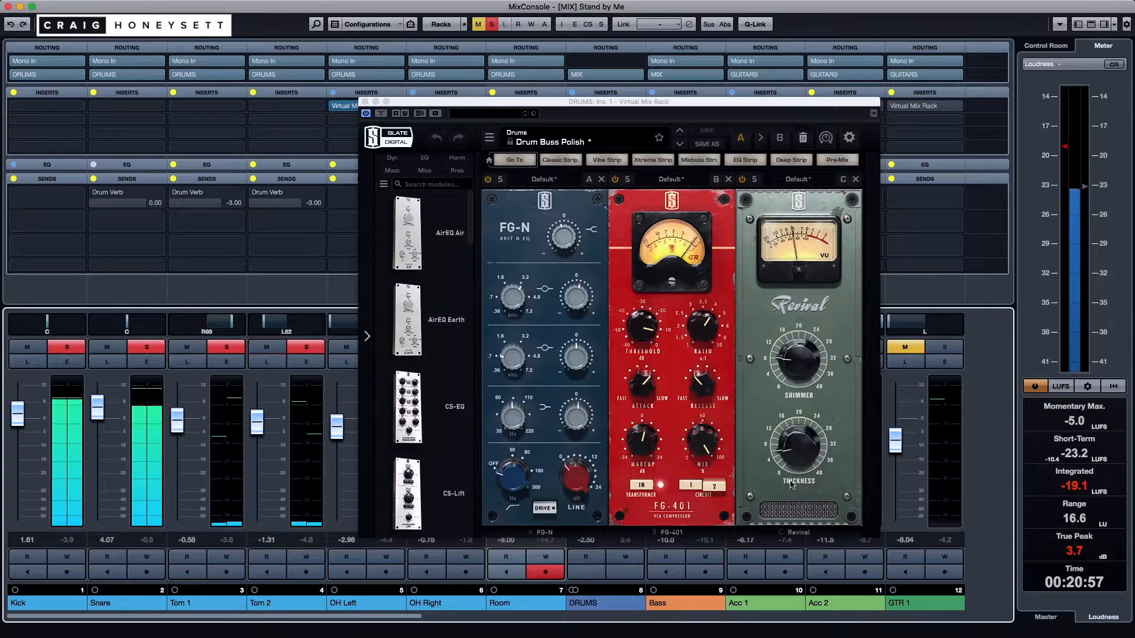
Bypass and re-enable the DRUMS Virtual Mix Rack to compare the sound, and close its editor.
click(380, 114)
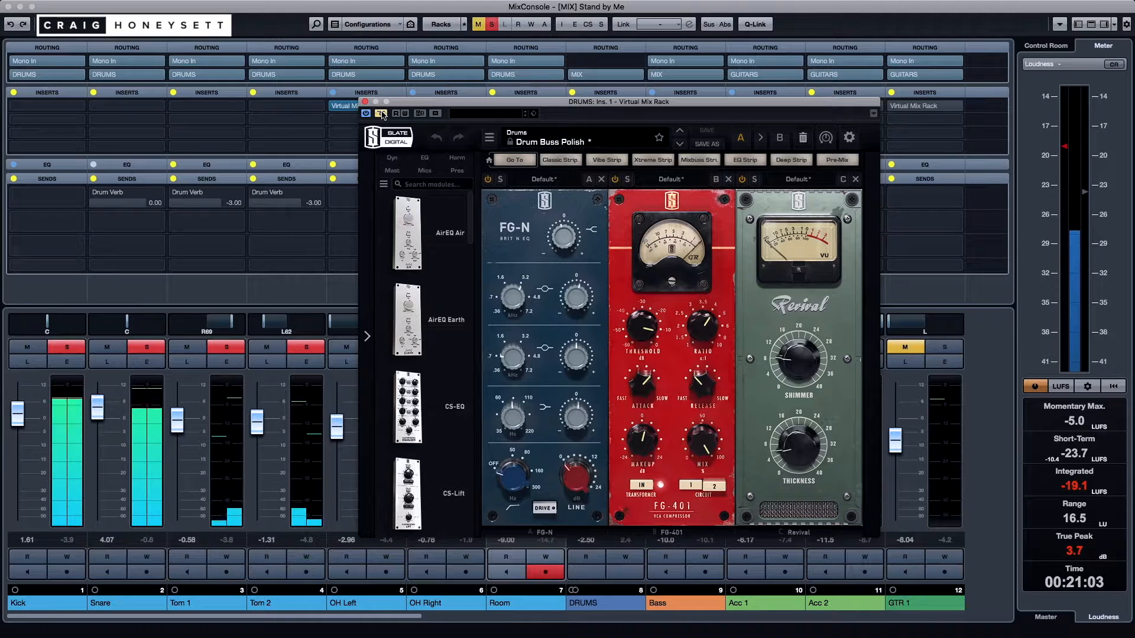
click(381, 114)
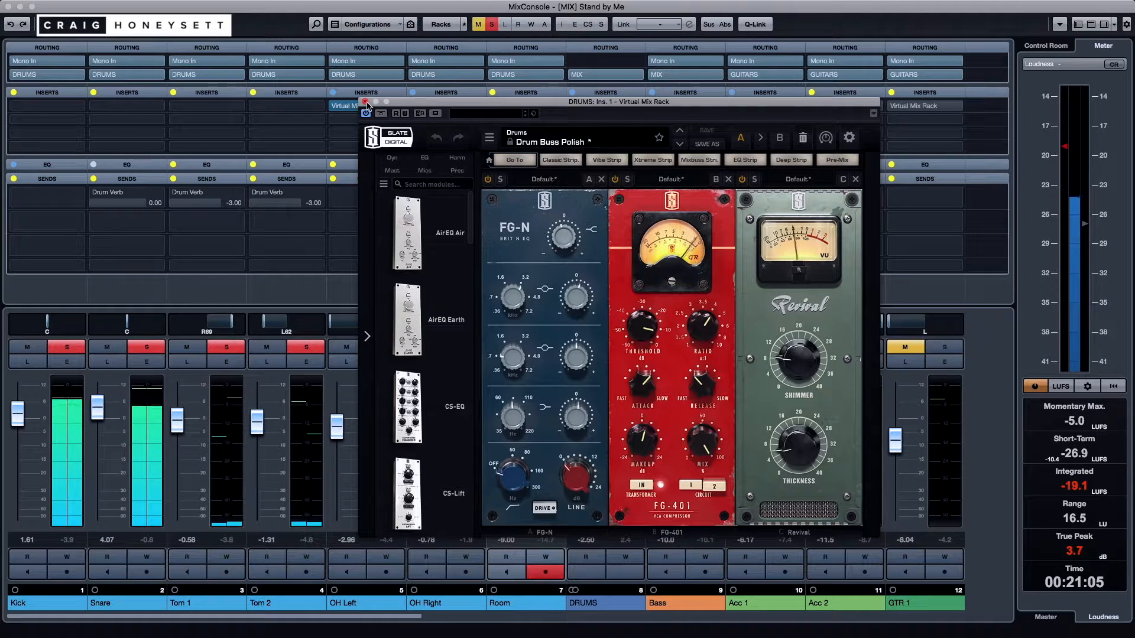
click(365, 102)
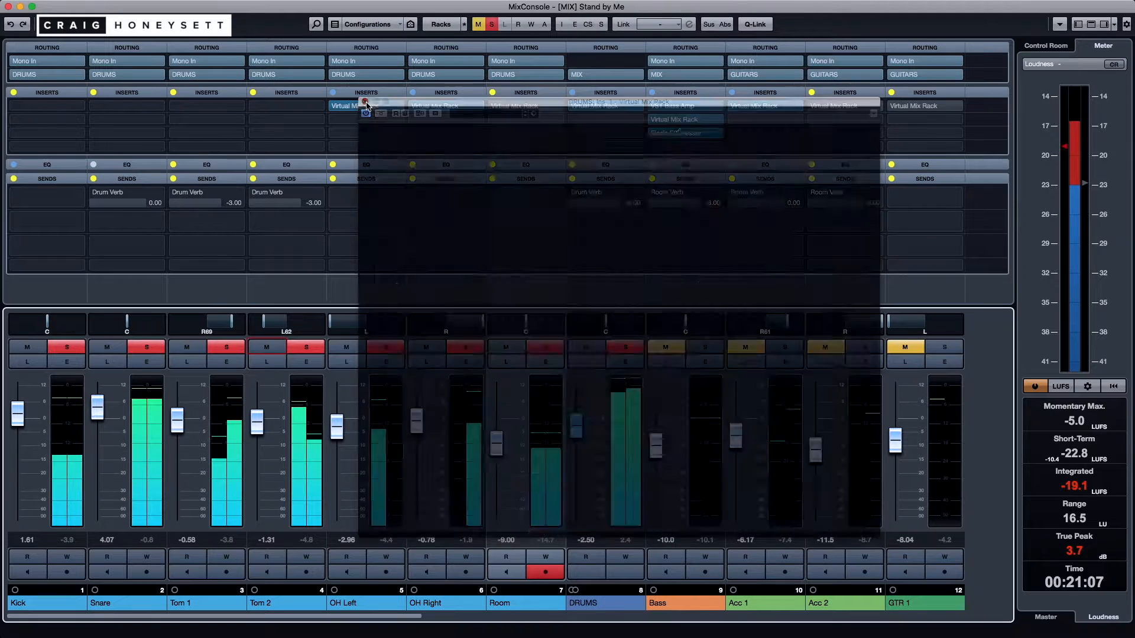
Bring Bass, Acc 1, Acc 2, Keys (D) and tamba into the playback by soloing them alongside the drums.
scroll(430, 376, right, 5)
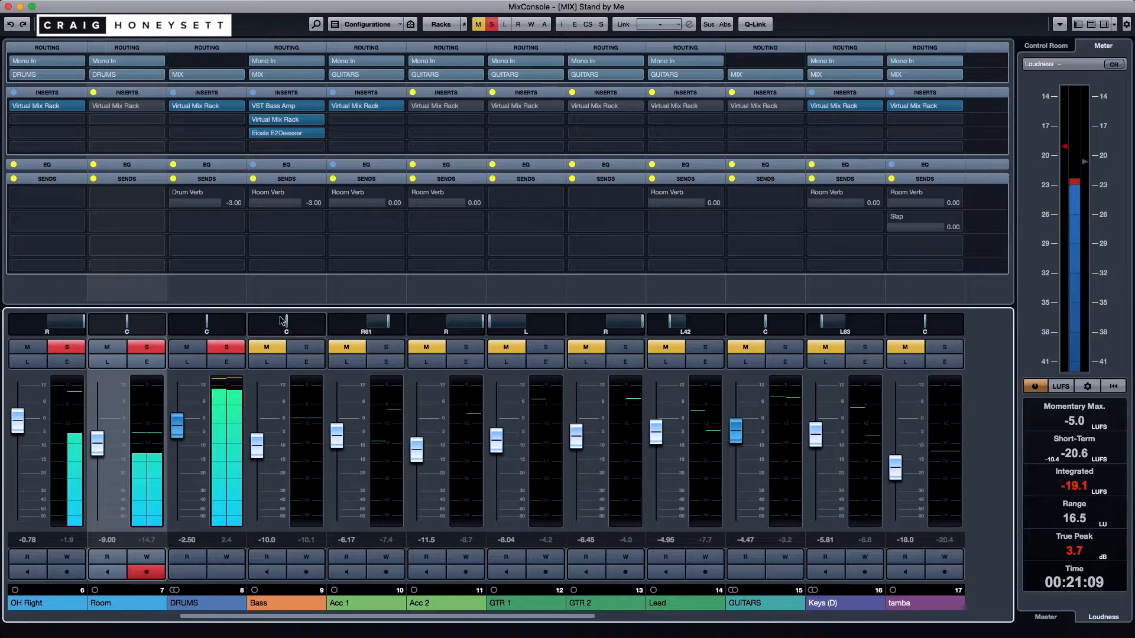
click(306, 349)
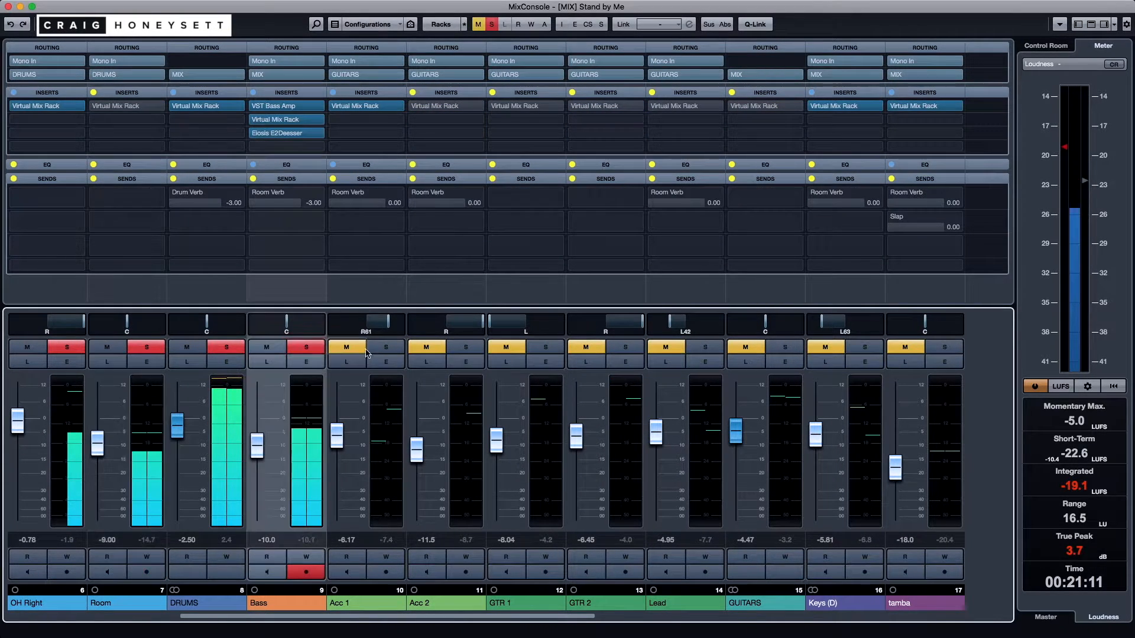
click(398, 352)
click(466, 349)
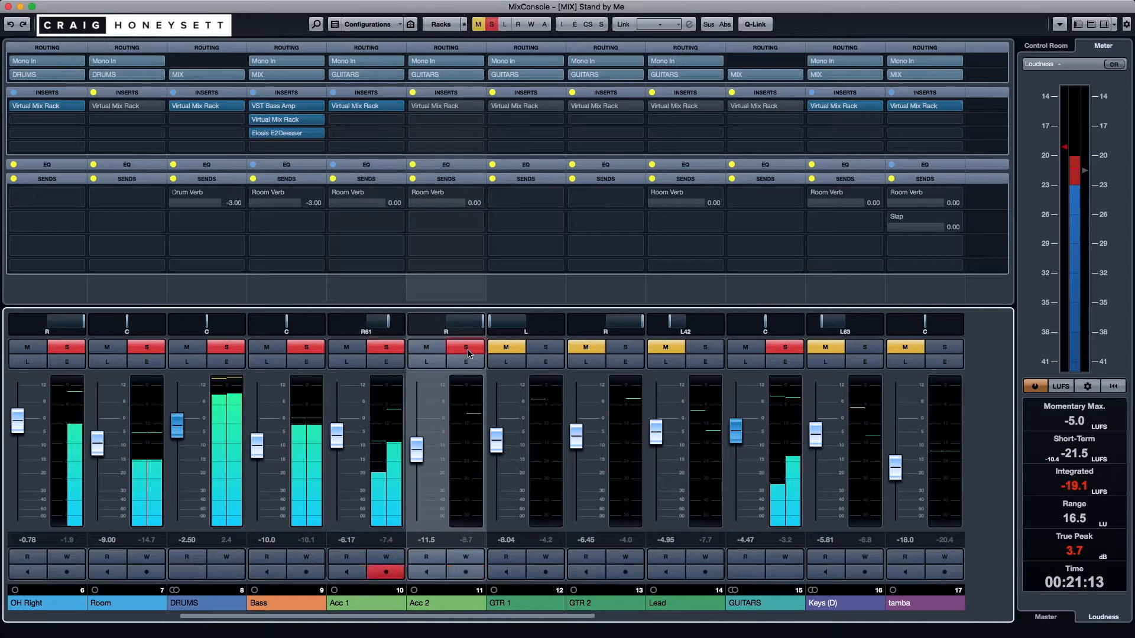
scroll(538, 457, right, 1)
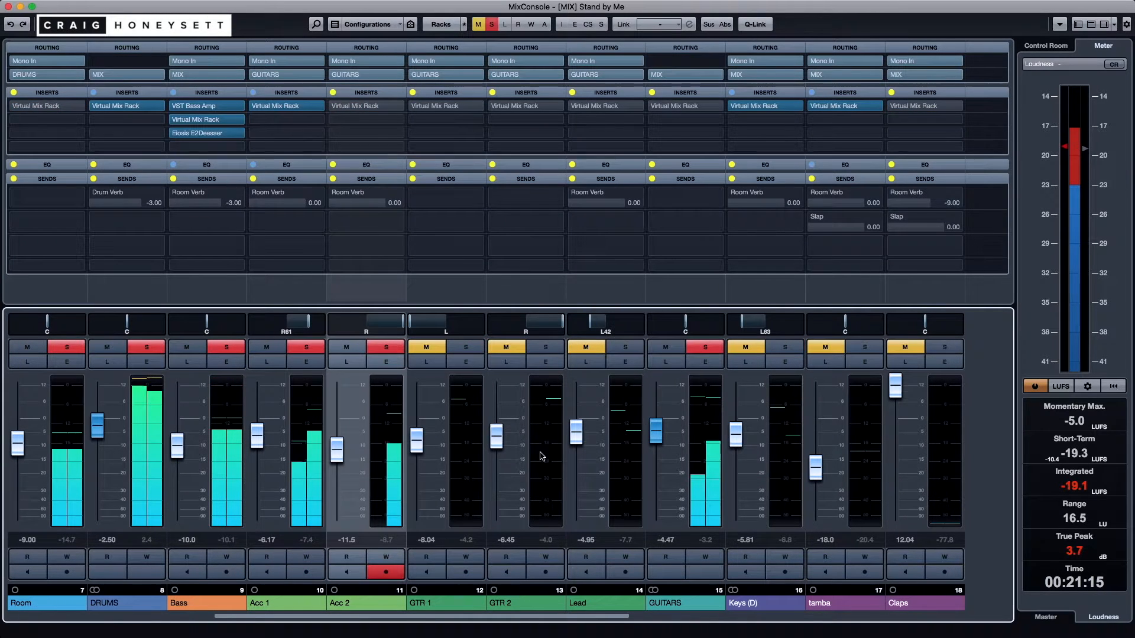
click(783, 347)
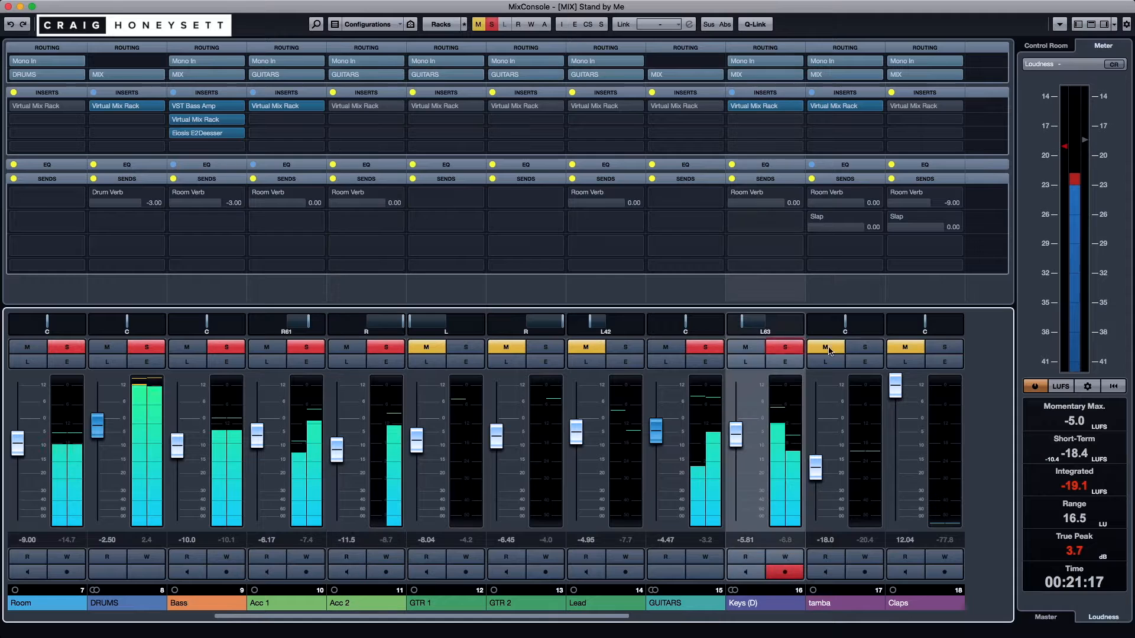
click(864, 347)
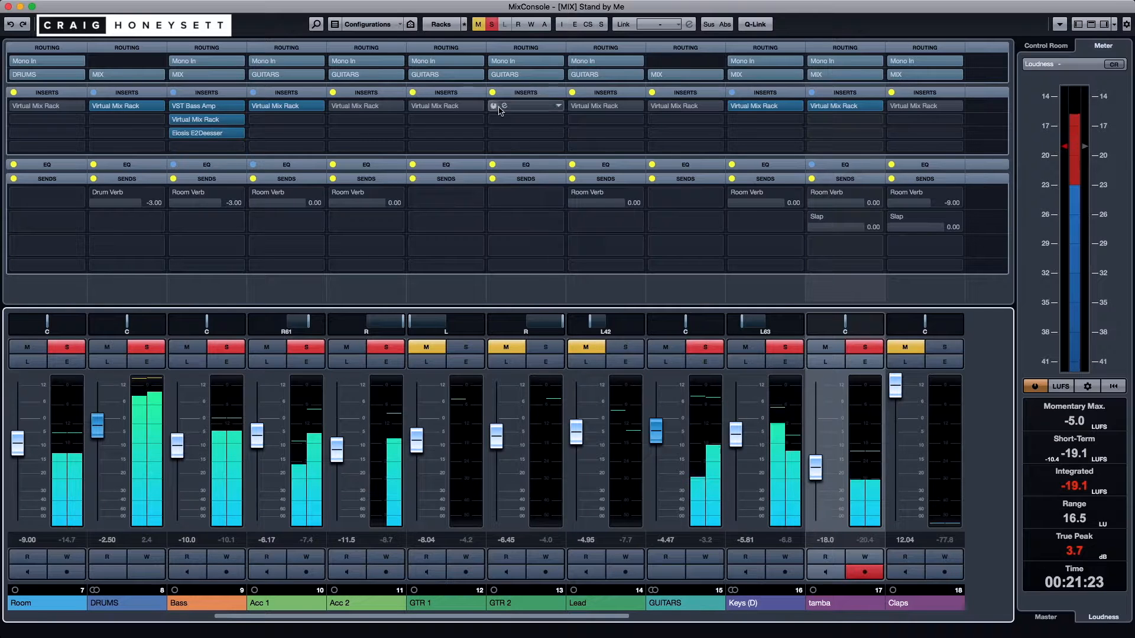
Solo the Lead channel as well, and reactivate its equalizer and Virtual Mix Rack insert in its channel settings.
scroll(498, 460, left, 4)
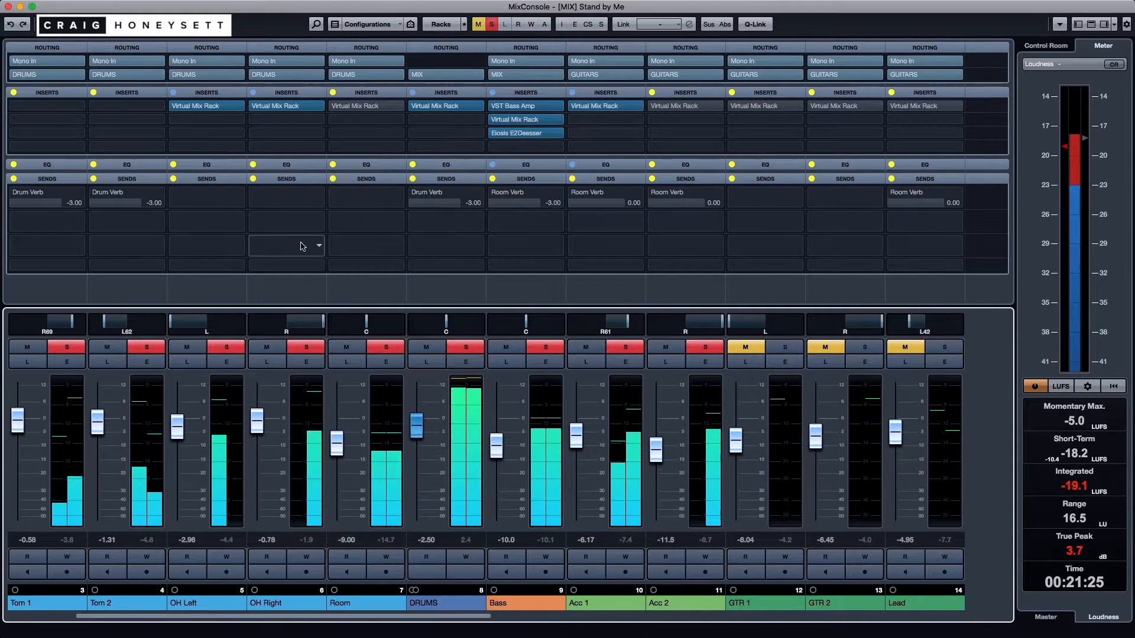
scroll(408, 520, right, 6)
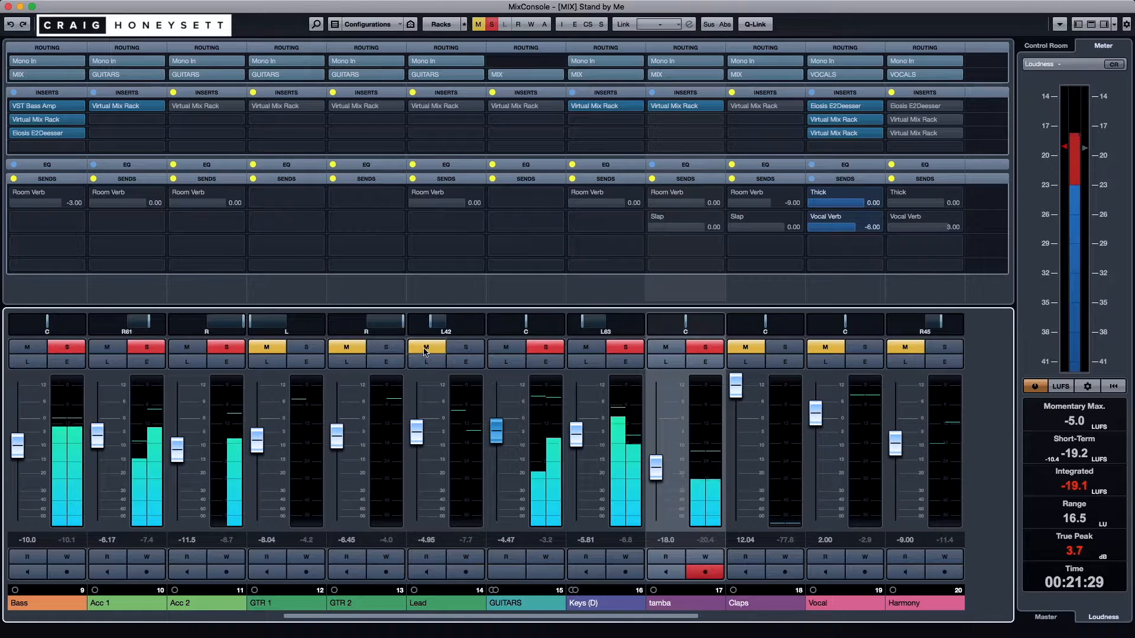
click(466, 347)
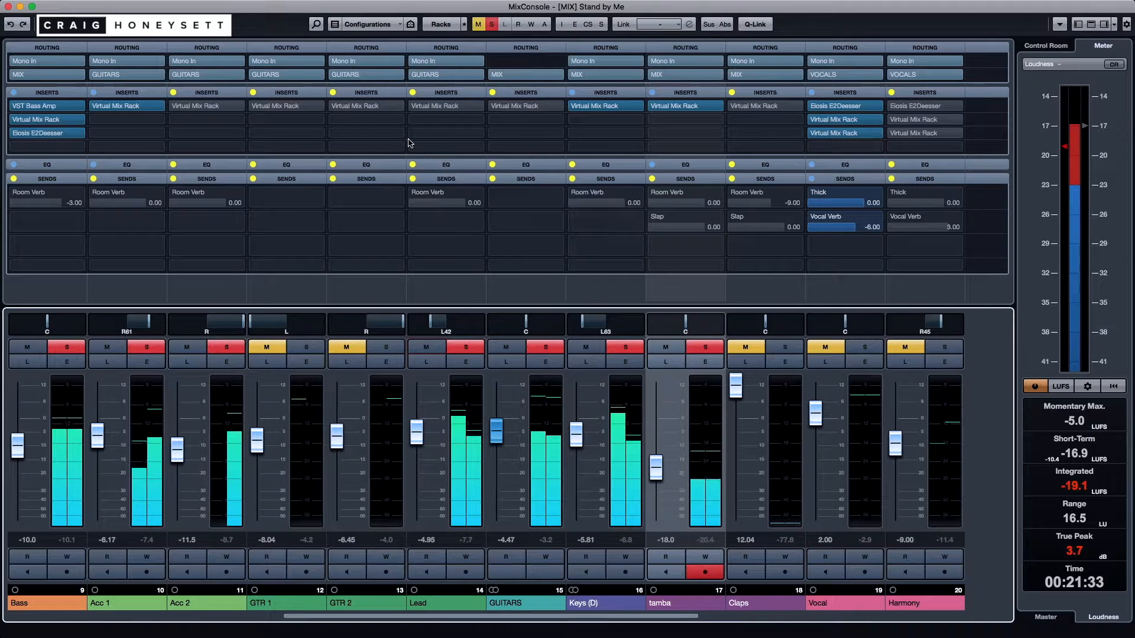
click(466, 363)
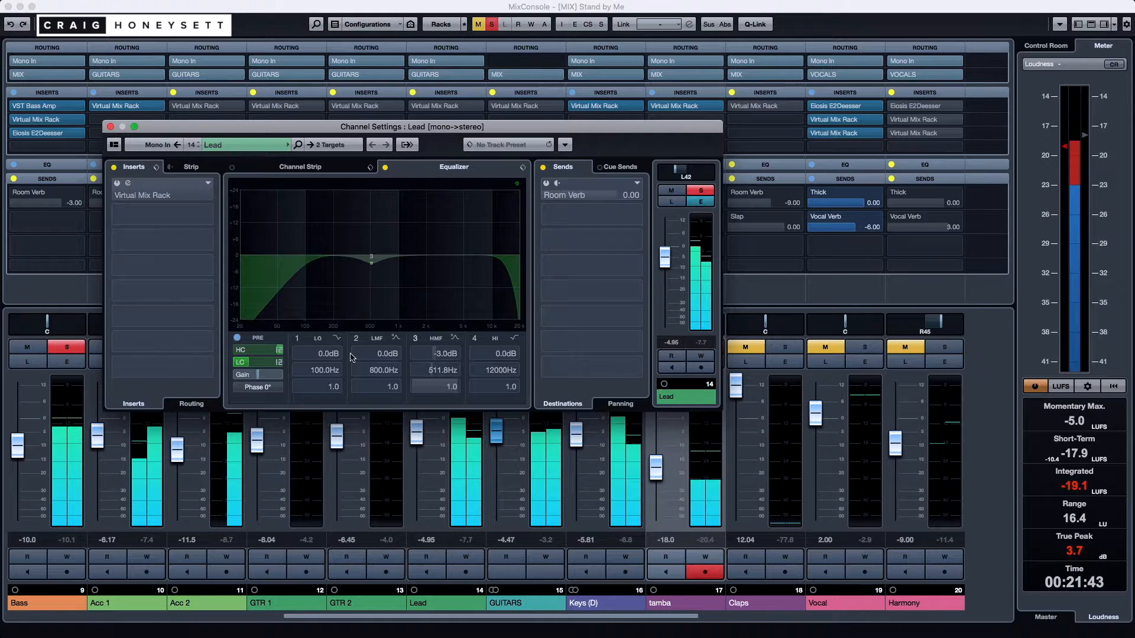
click(385, 167)
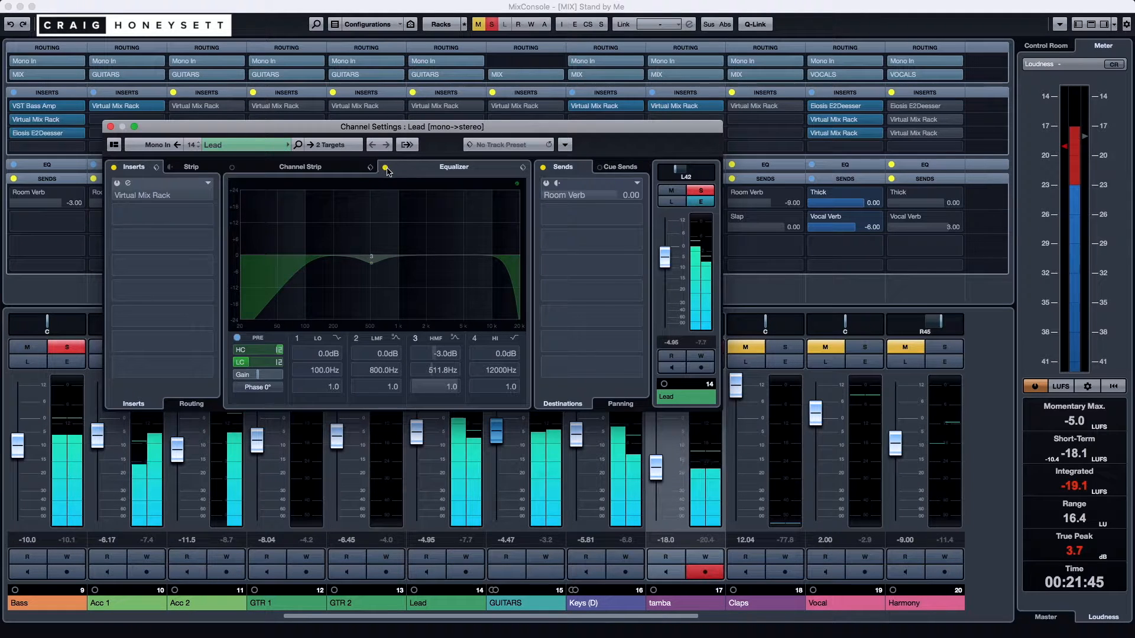
click(116, 184)
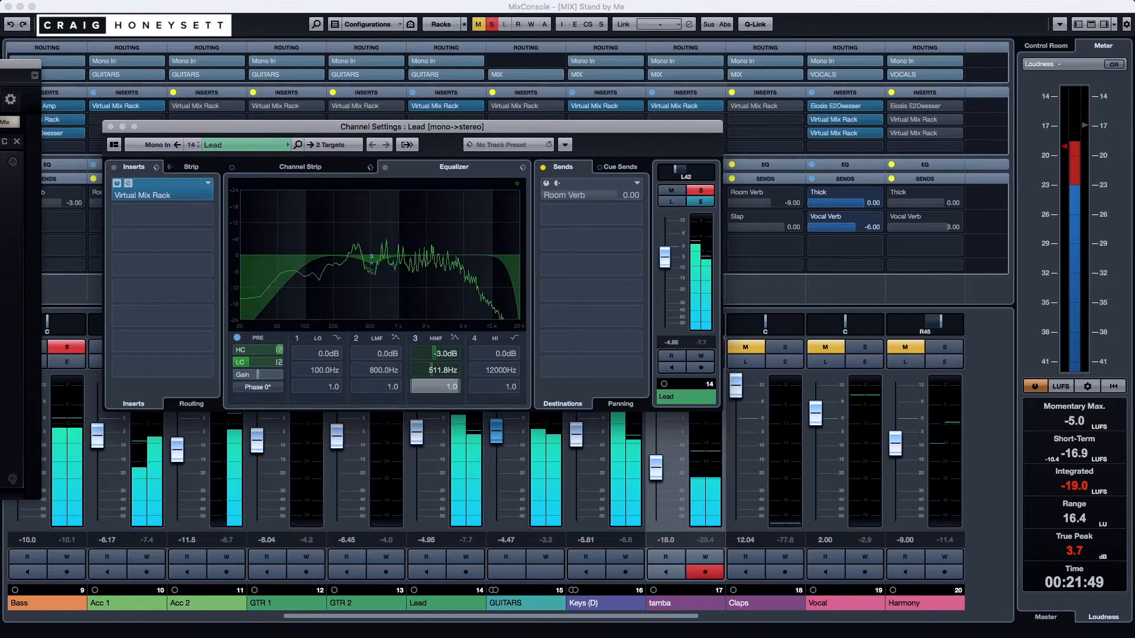
Examine Lead's Virtual Mix Rack modules beside its channel EQ curve, and close both windows.
click(142, 195)
drag(490, 56, 593, 41)
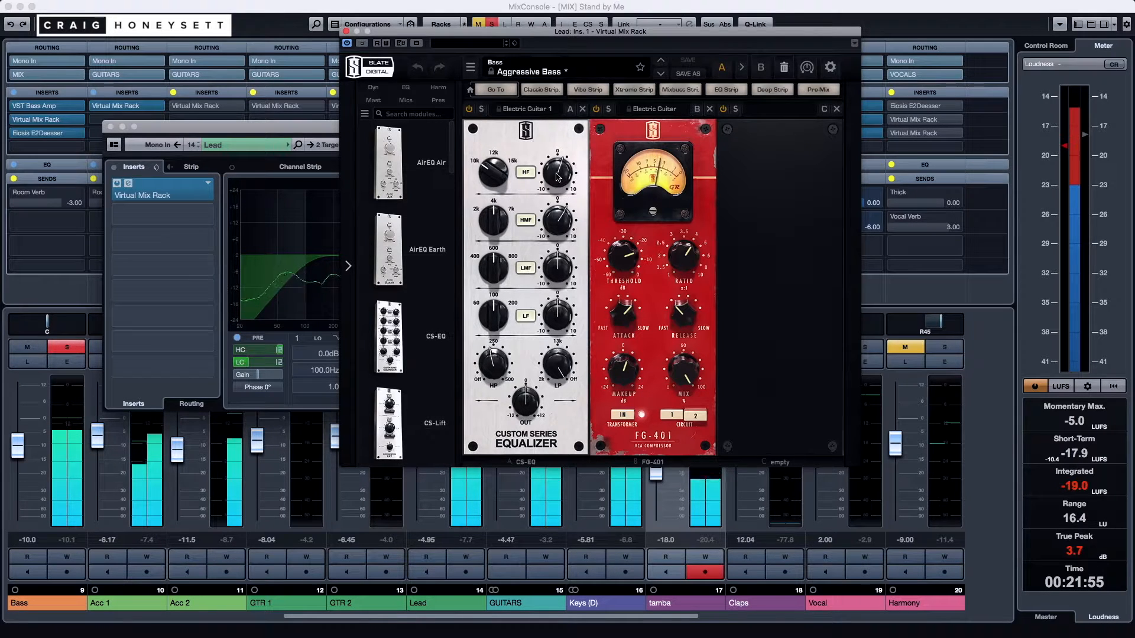
drag(562, 39, 777, 117)
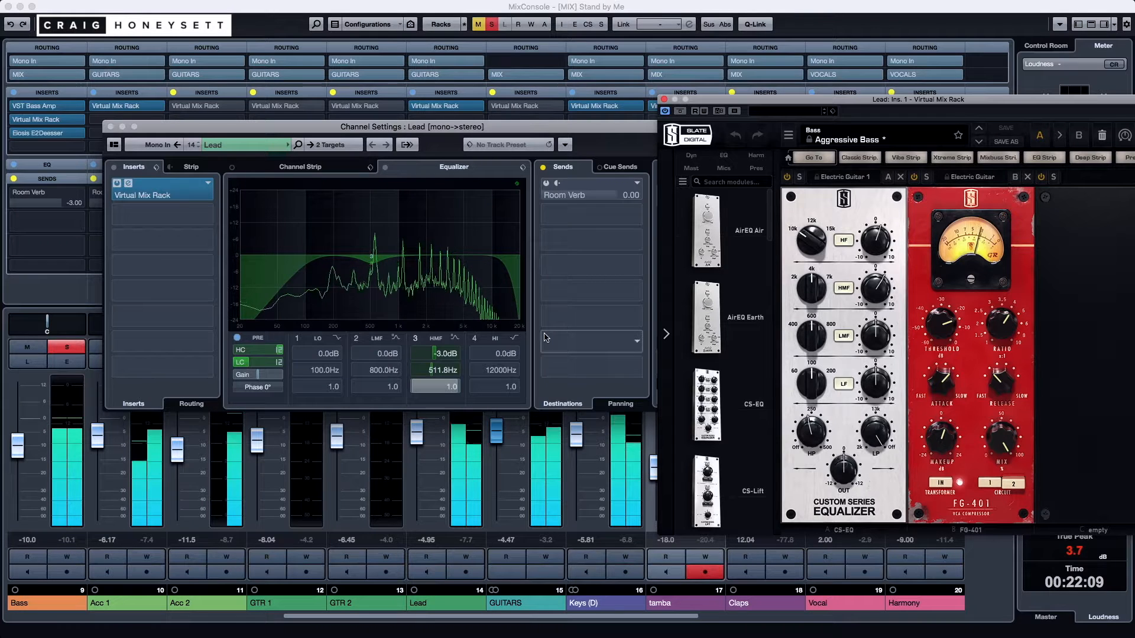
drag(165, 131, 127, 116)
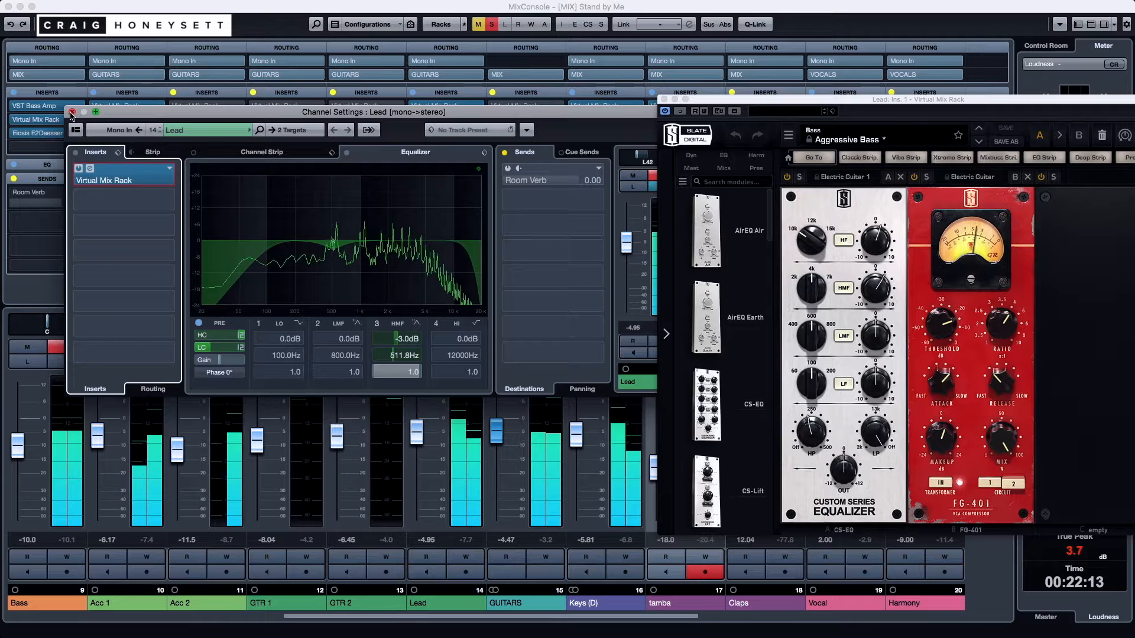
click(72, 112)
drag(903, 102, 715, 59)
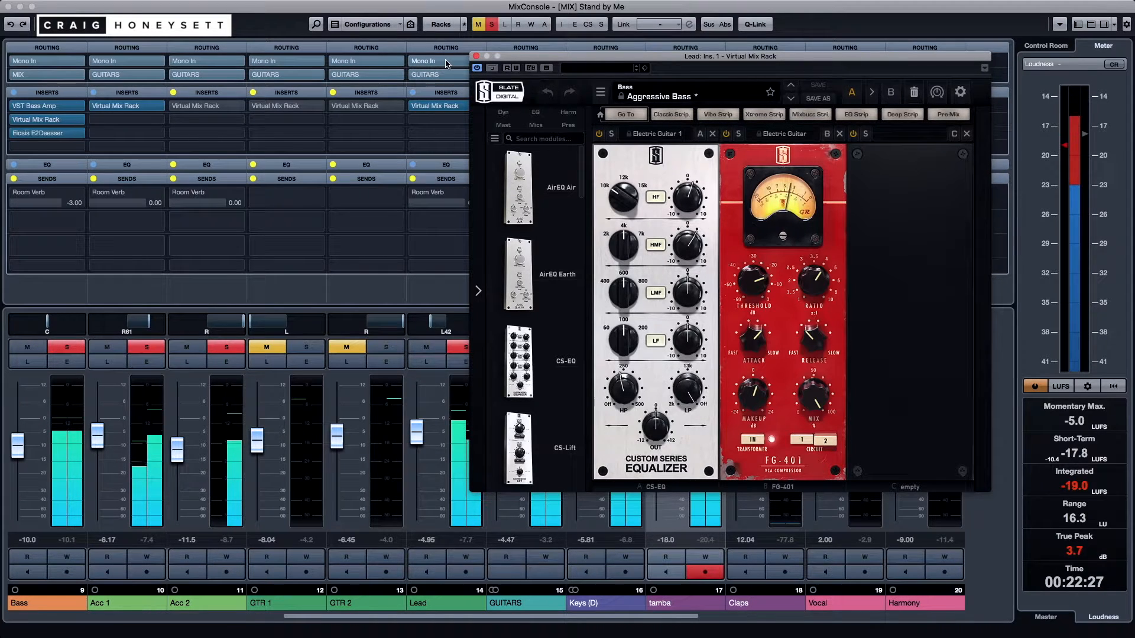
click(477, 56)
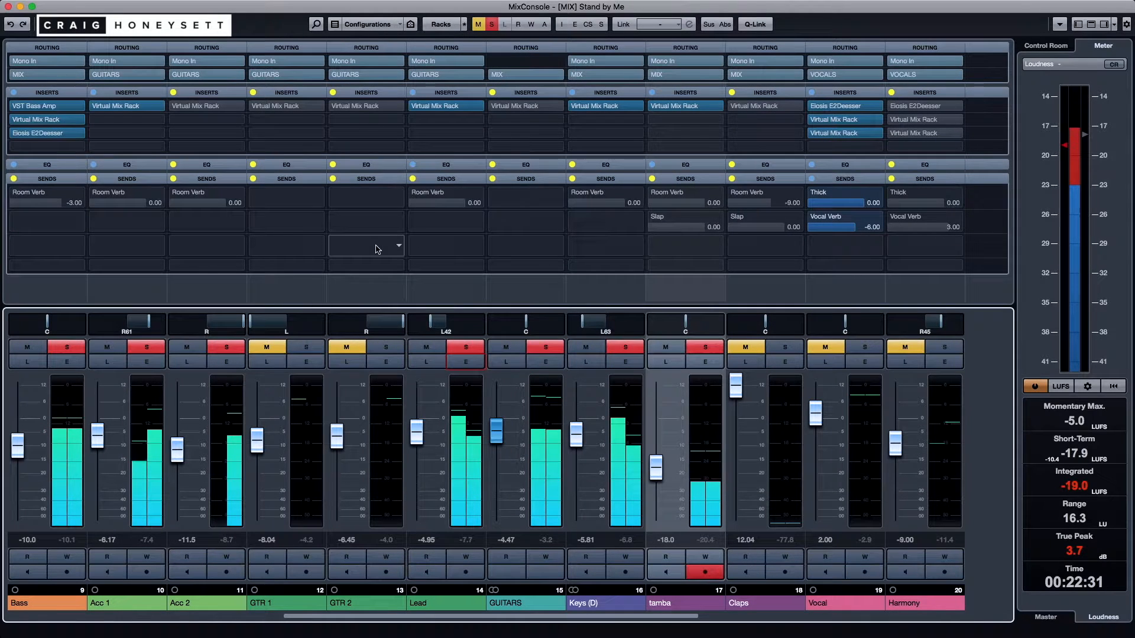
Solo GTR 1 and GTR 2, and activate the Virtual Mix Rack insert on GTR 1.
click(307, 347)
click(385, 347)
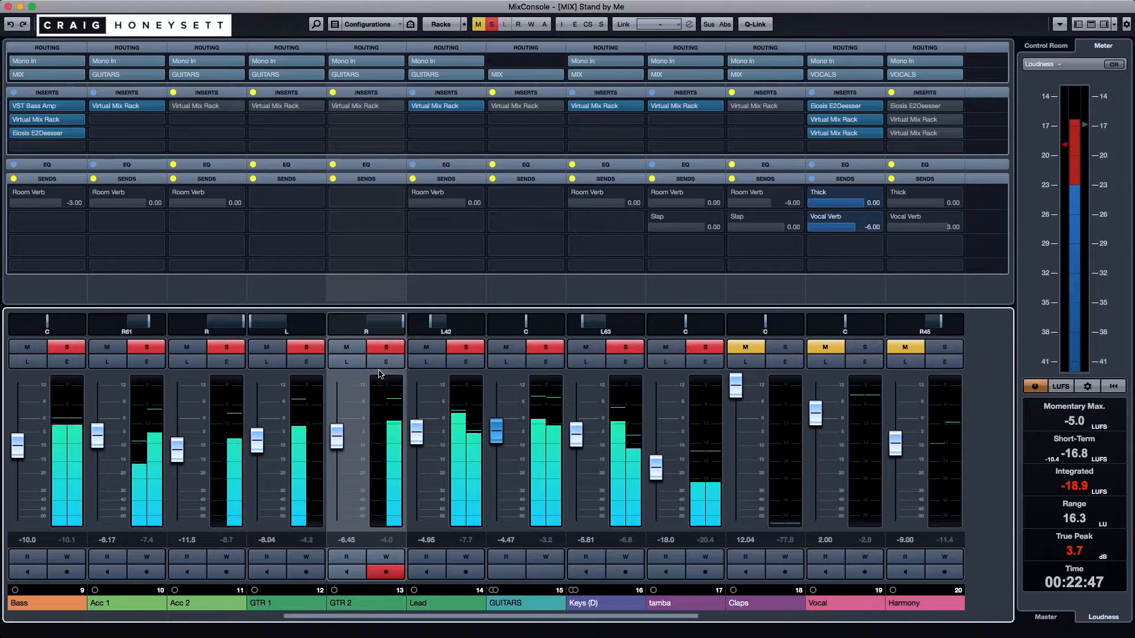
scroll(366, 407, right, 5)
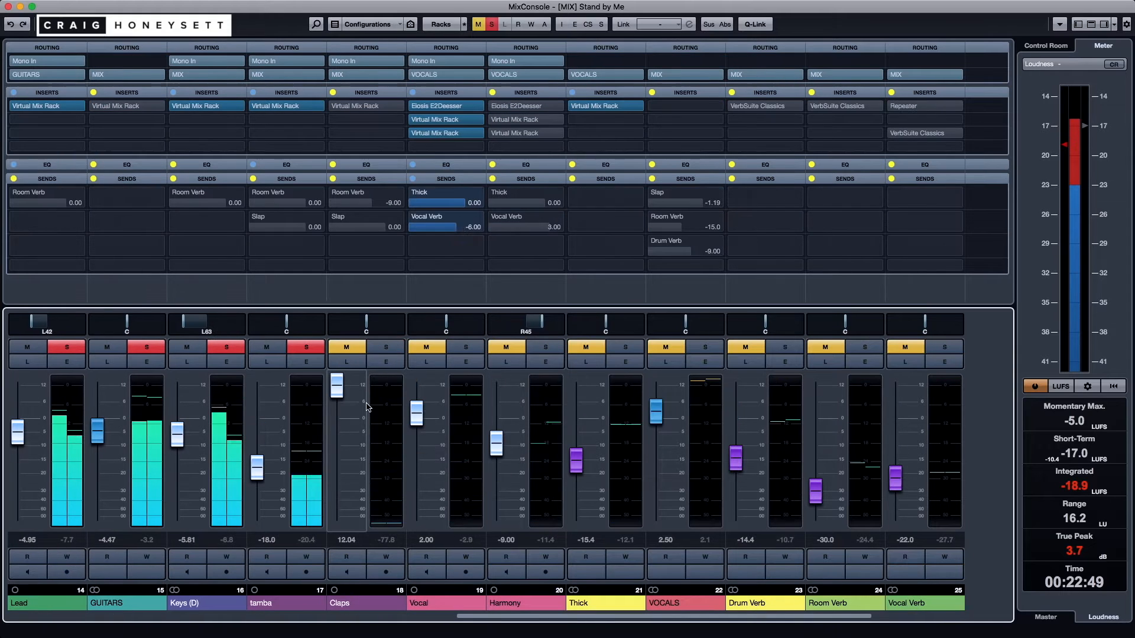
scroll(266, 319, left, 3)
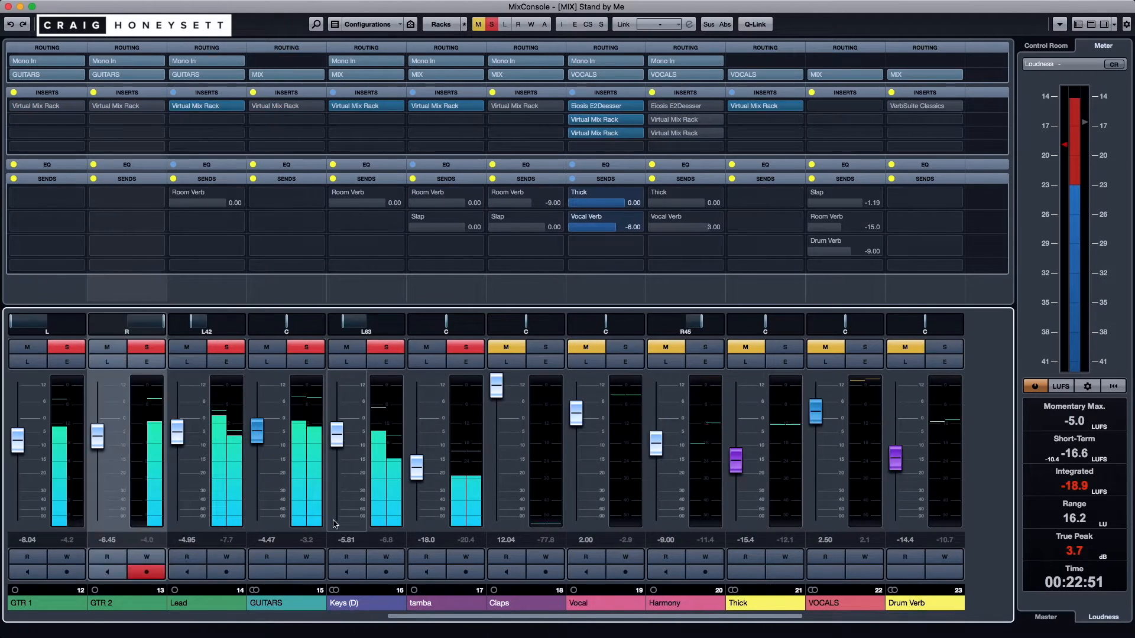
click(104, 109)
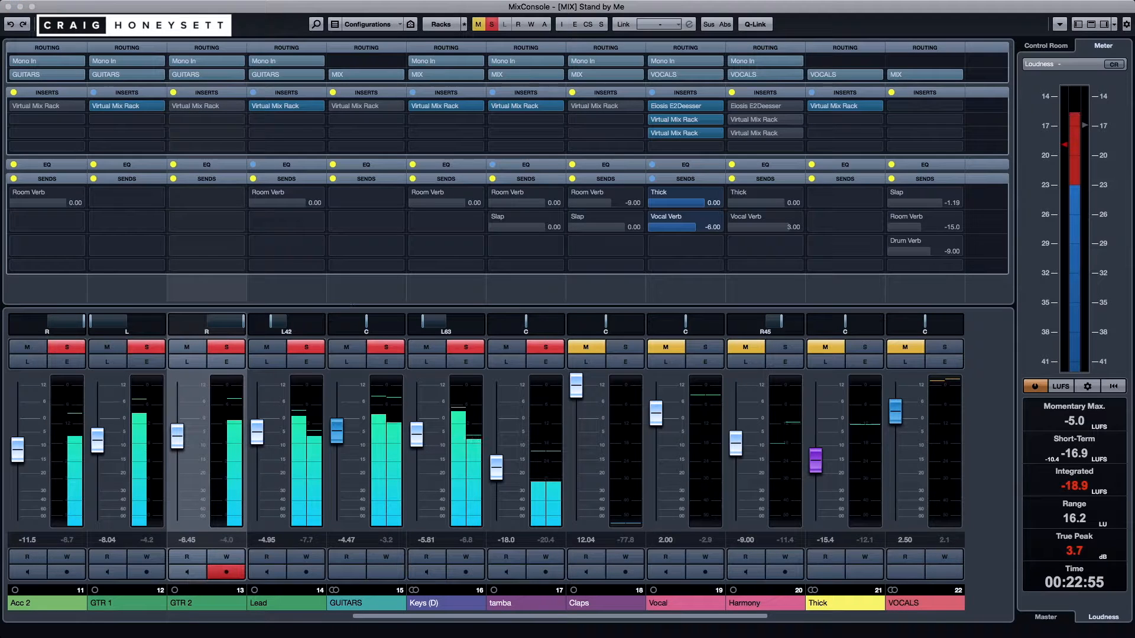
Examine GTR 1's FG-S equalizer and FG-401 compressor along with its channel settings, and close both windows.
drag(80, 71, 677, 90)
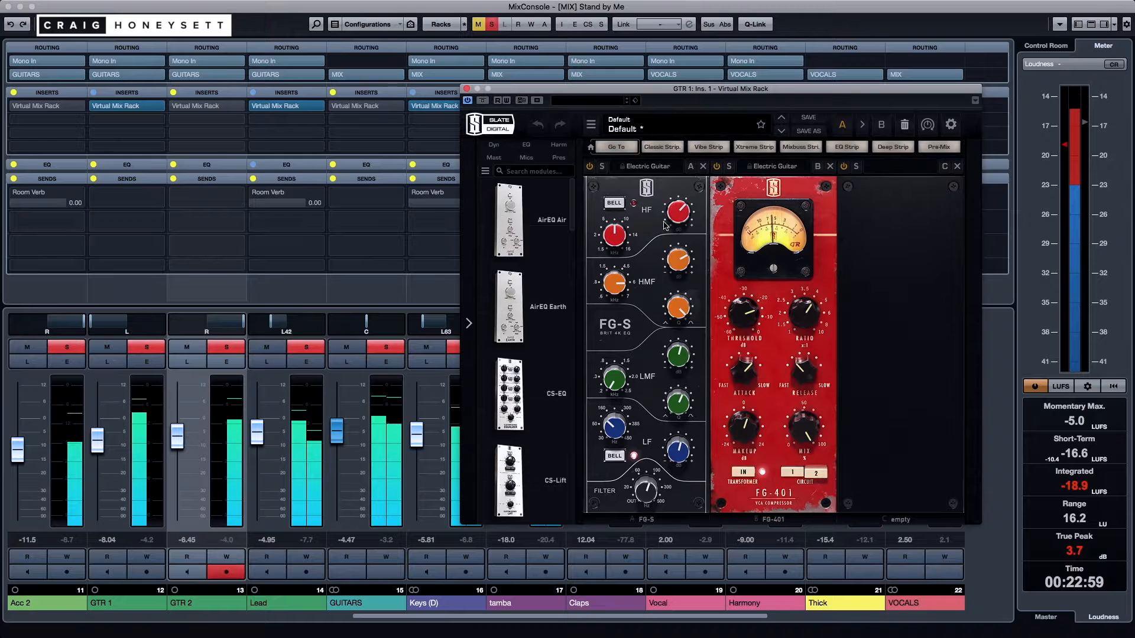
click(150, 367)
drag(345, 114, 331, 115)
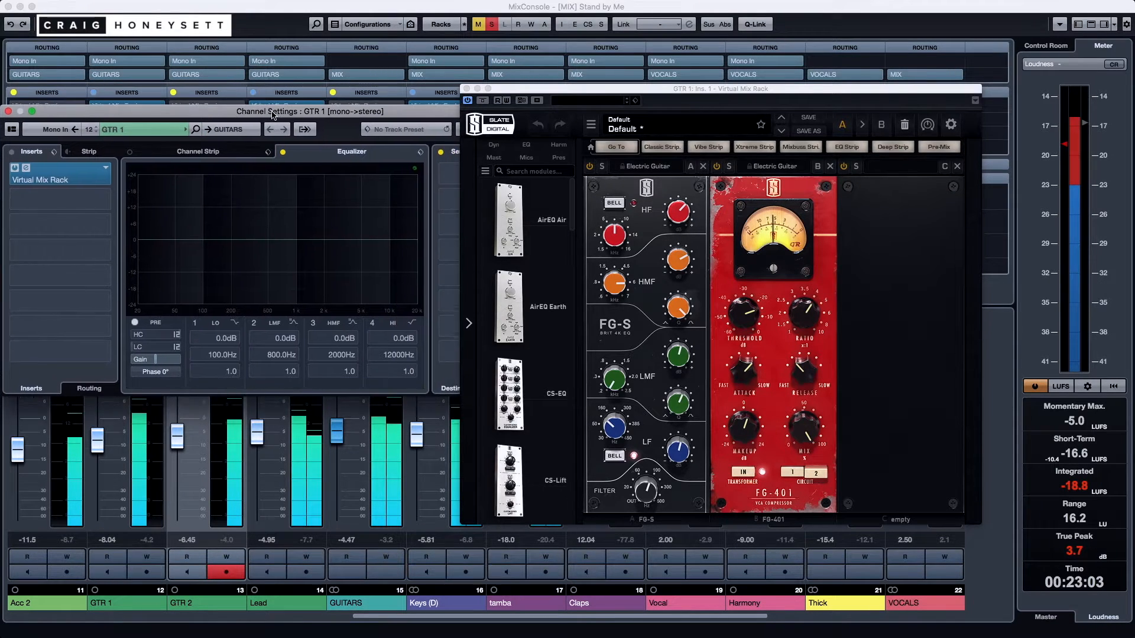
click(57, 114)
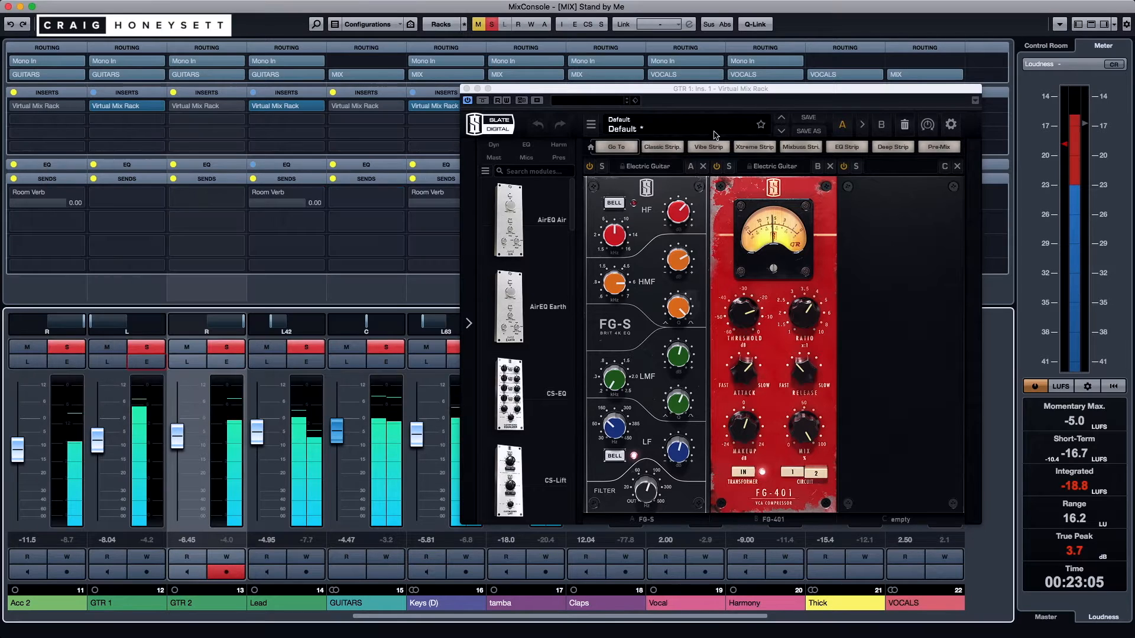
drag(679, 89, 499, 56)
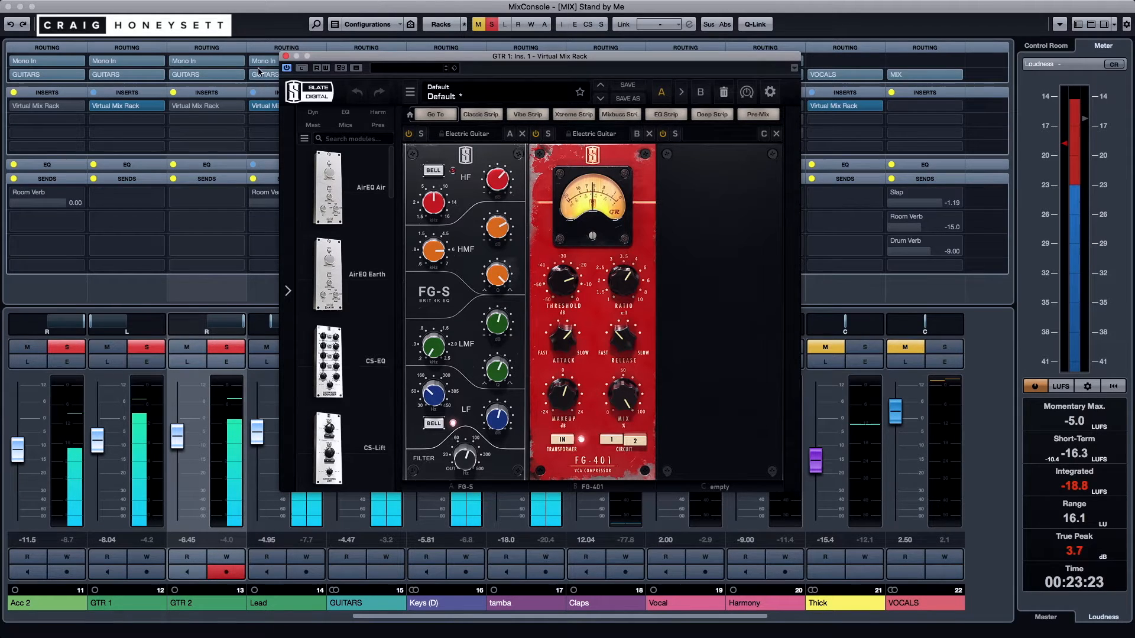
click(287, 56)
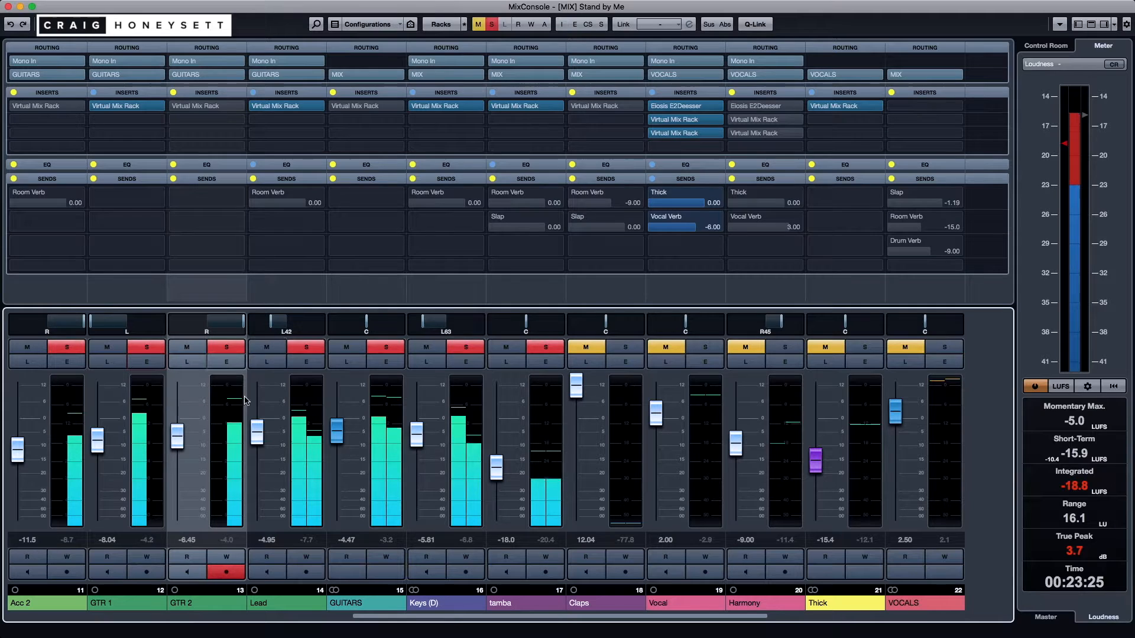
Add Claps, Vocal and Harmony to the soloed channels, followed by the Drum Verb, Room Verb and Slap effect channels.
click(625, 347)
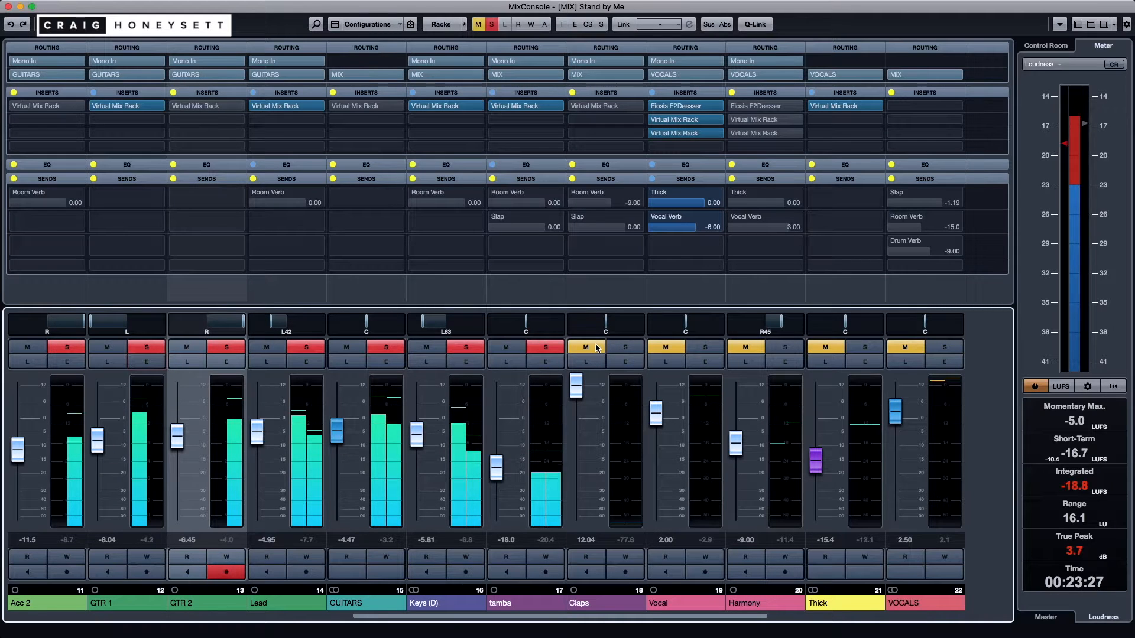
click(697, 352)
scroll(423, 350, right, 4)
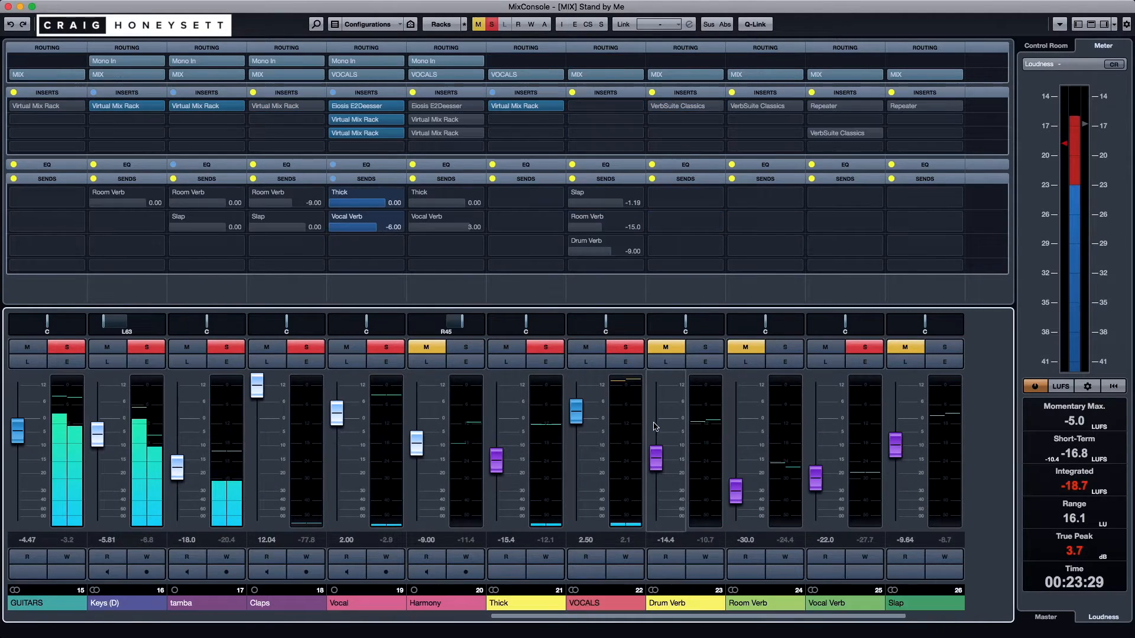
click(465, 348)
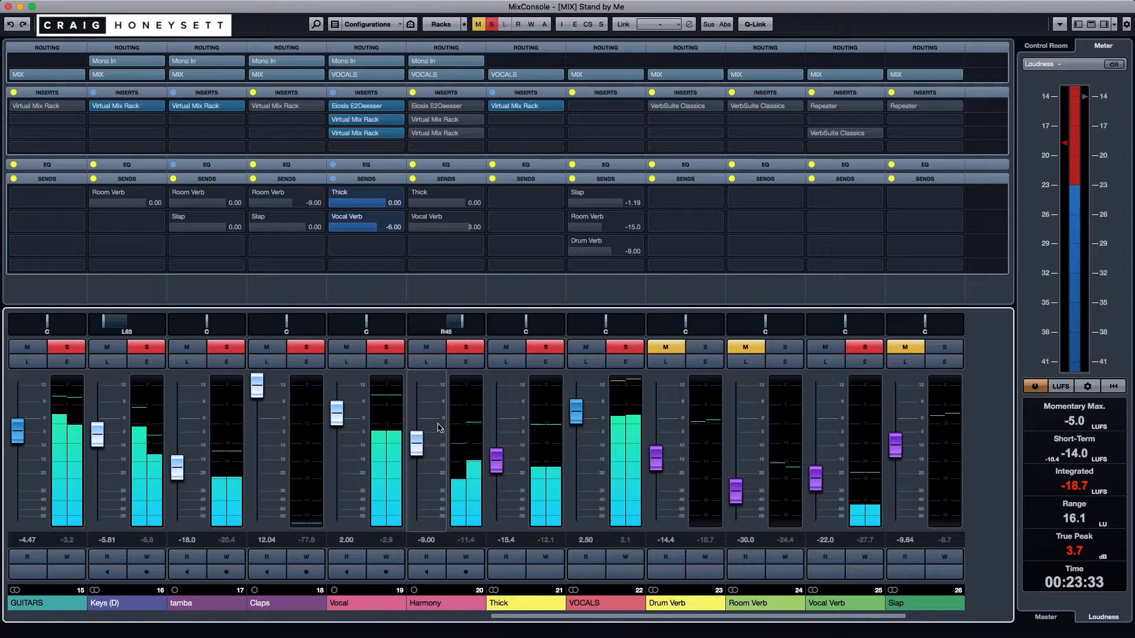
click(665, 348)
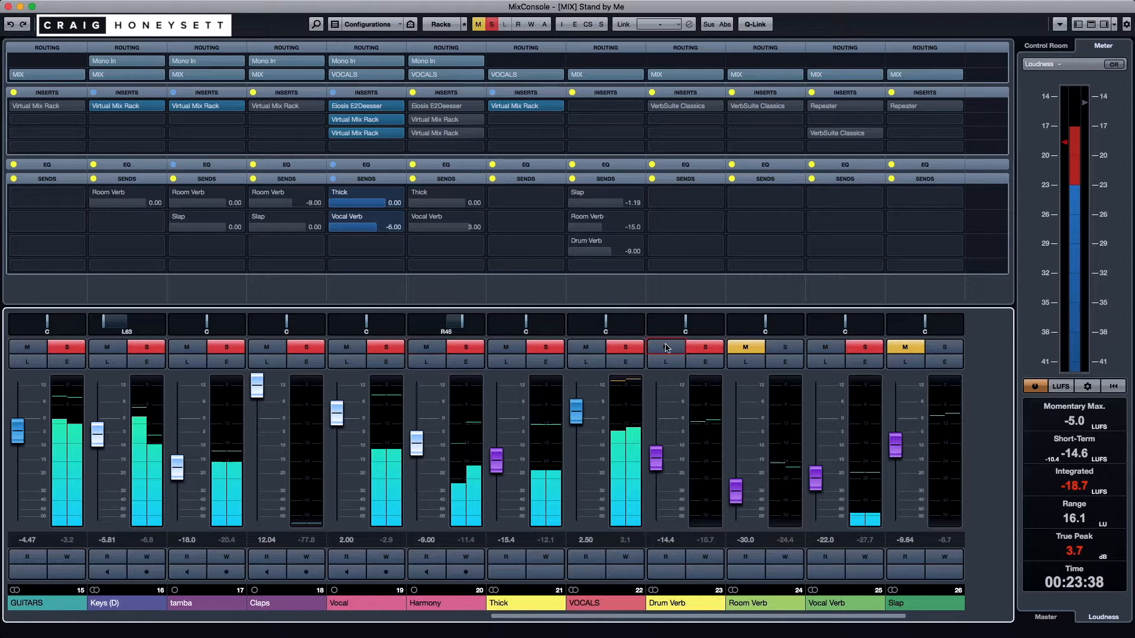
click(746, 347)
click(905, 347)
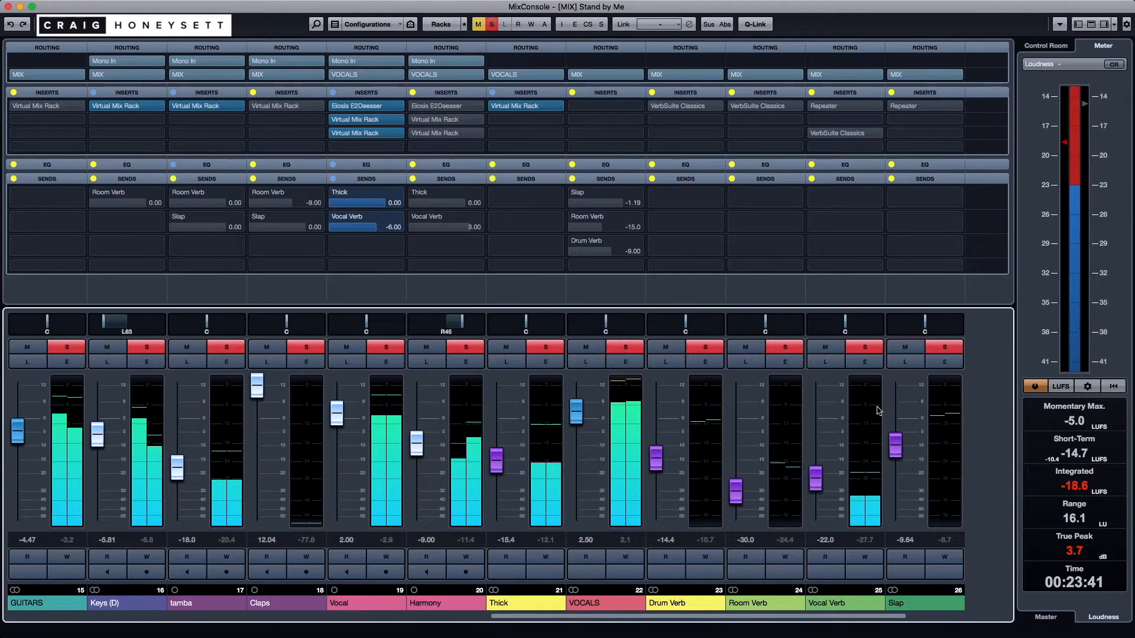
Activate the Virtual Mix Rack insert on Room, and clear all solos across the mixer.
scroll(877, 411, left, 5)
scroll(877, 411, left, 2)
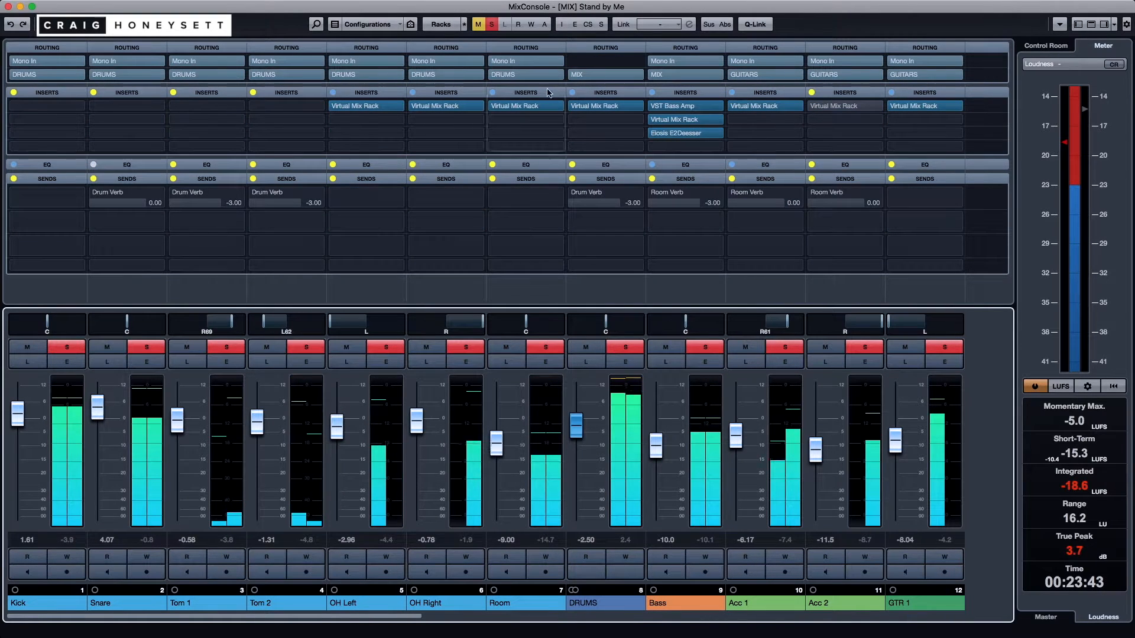
click(492, 25)
click(492, 25)
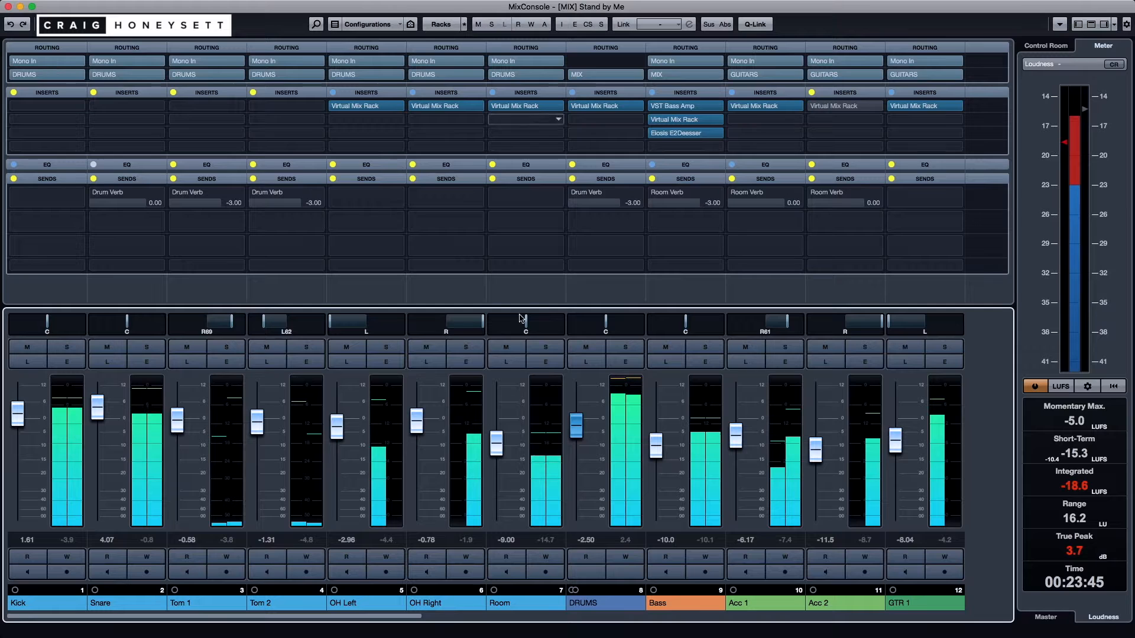
Lift the insert bypass on all channels at once, including the effects, MIX and MASTER channels.
scroll(471, 446, right, 1)
scroll(471, 446, right, 8)
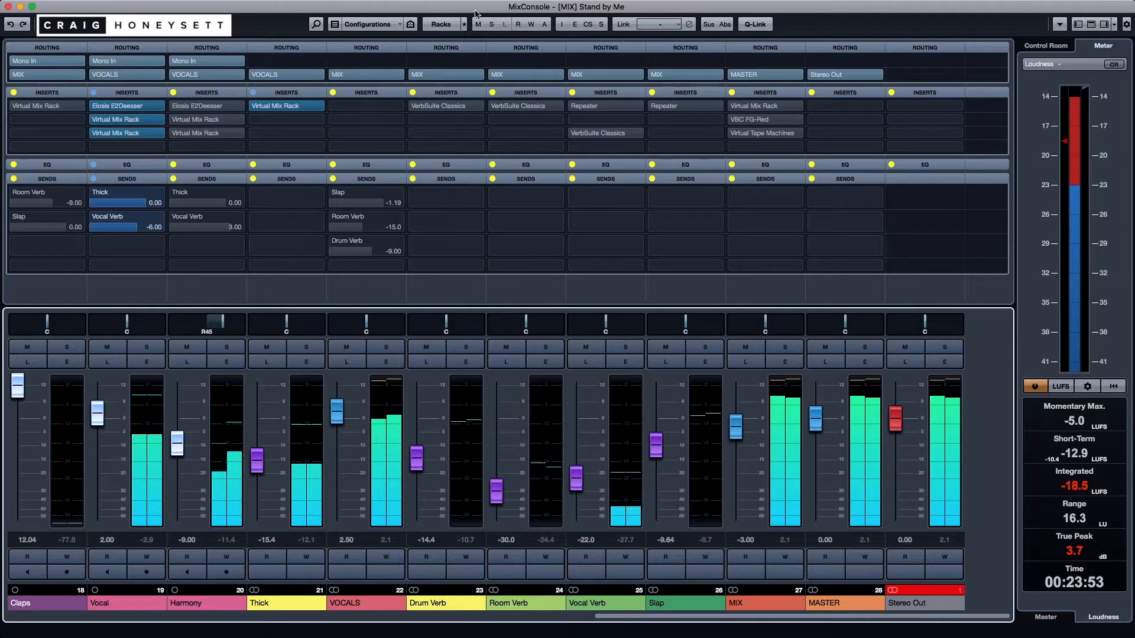
click(561, 24)
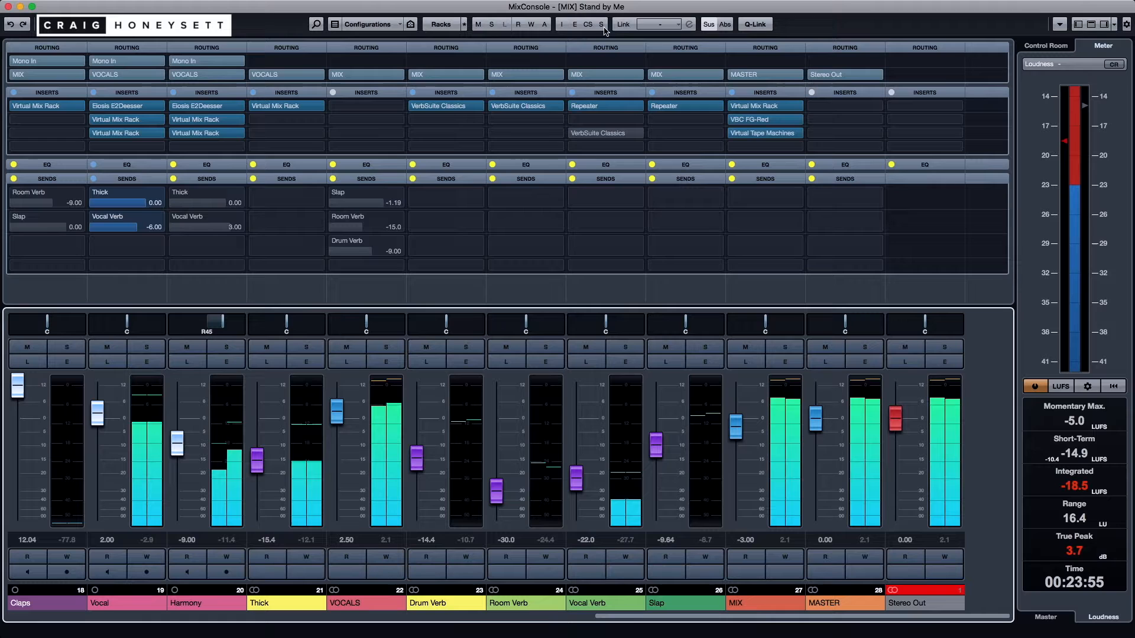
Lift the sends bypass on all channels at once and check the channel racks across the mixer.
click(604, 24)
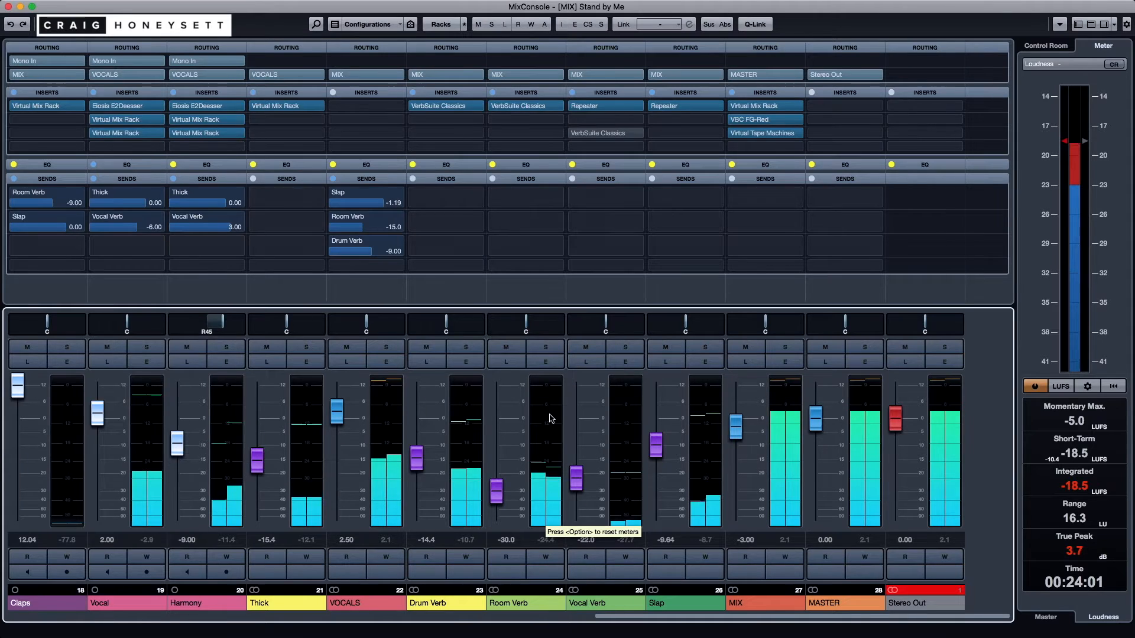
scroll(550, 414, left, 3)
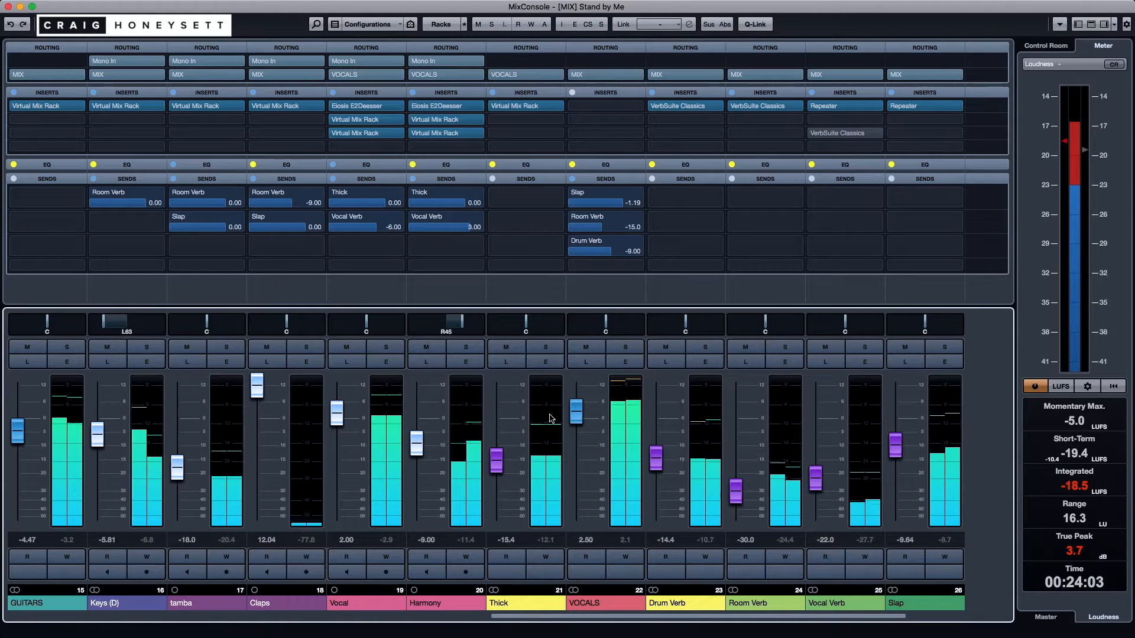
scroll(549, 417, left, 2)
scroll(549, 418, right, 5)
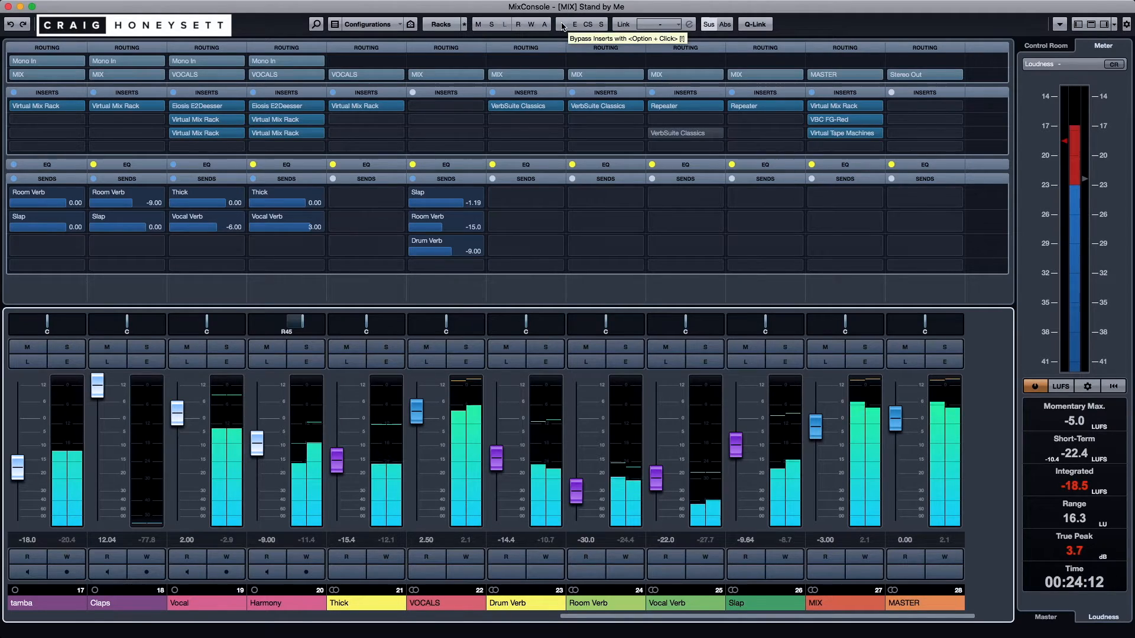
Bypass the inserts, EQ and sends on all channels to hear the unprocessed mix.
click(575, 25)
click(575, 25)
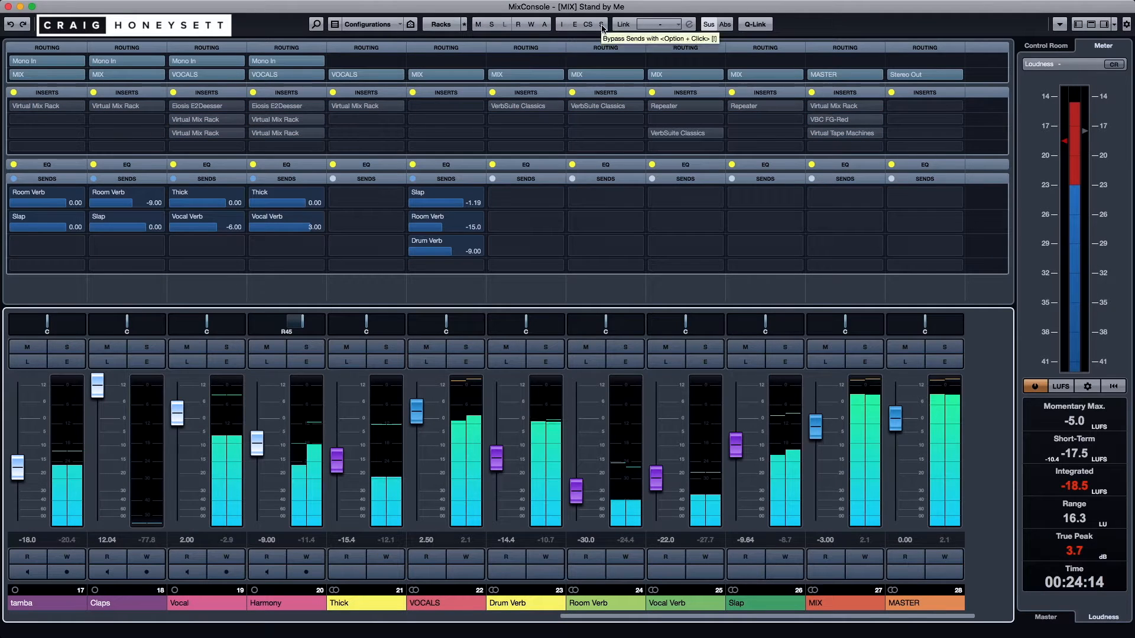
click(601, 25)
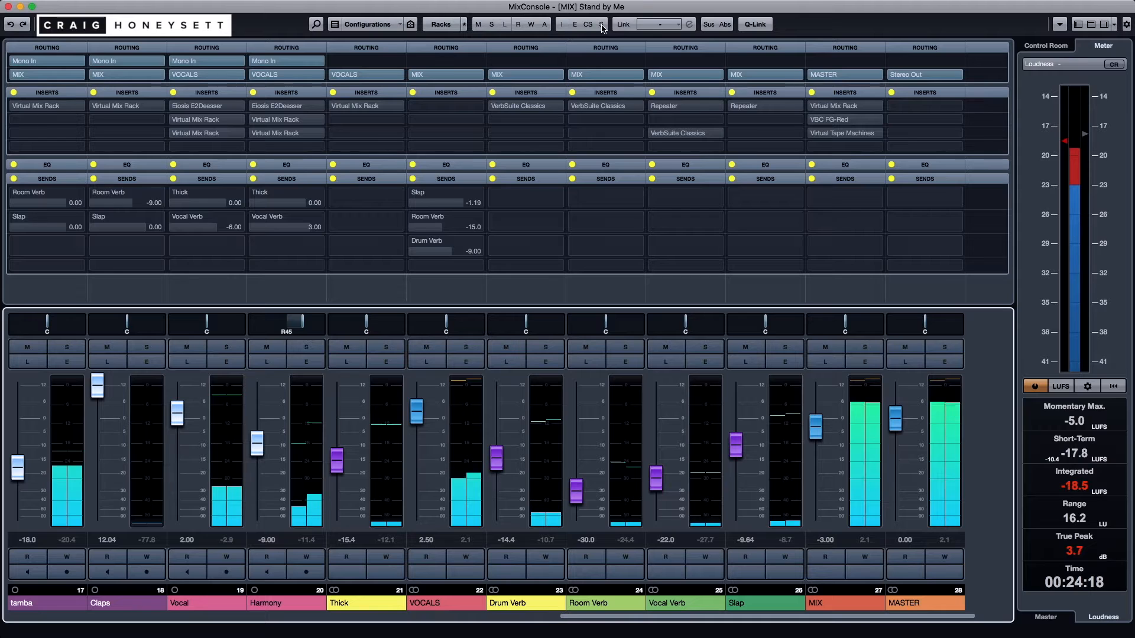
Reactivate the sends, EQ and inserts on all channels to restore the full processed mix.
click(601, 25)
click(574, 25)
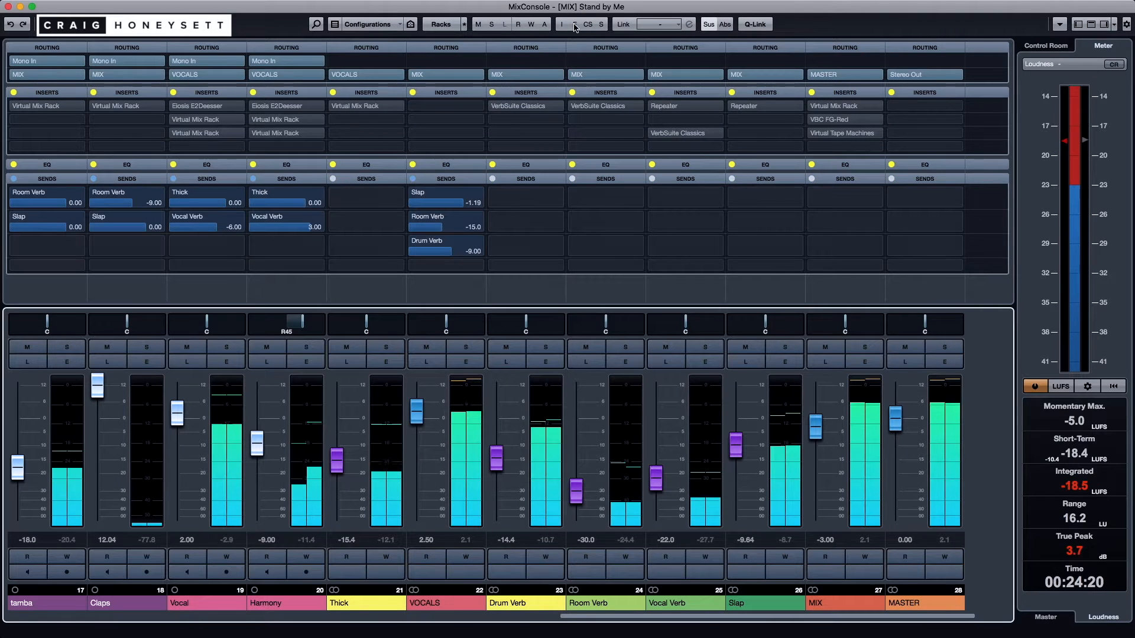
click(562, 25)
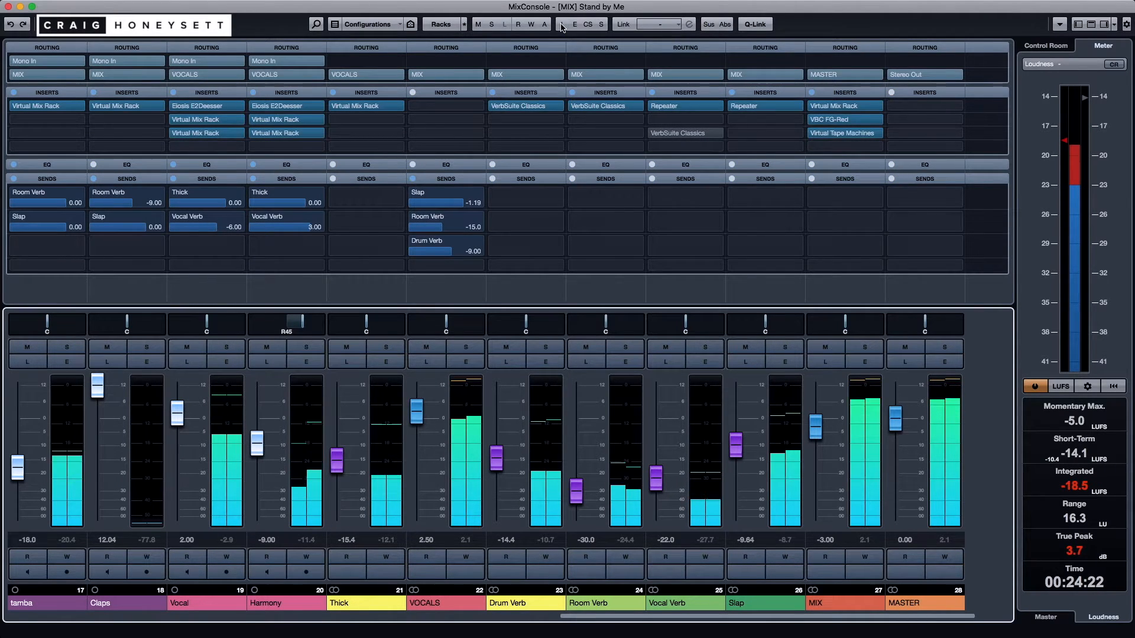